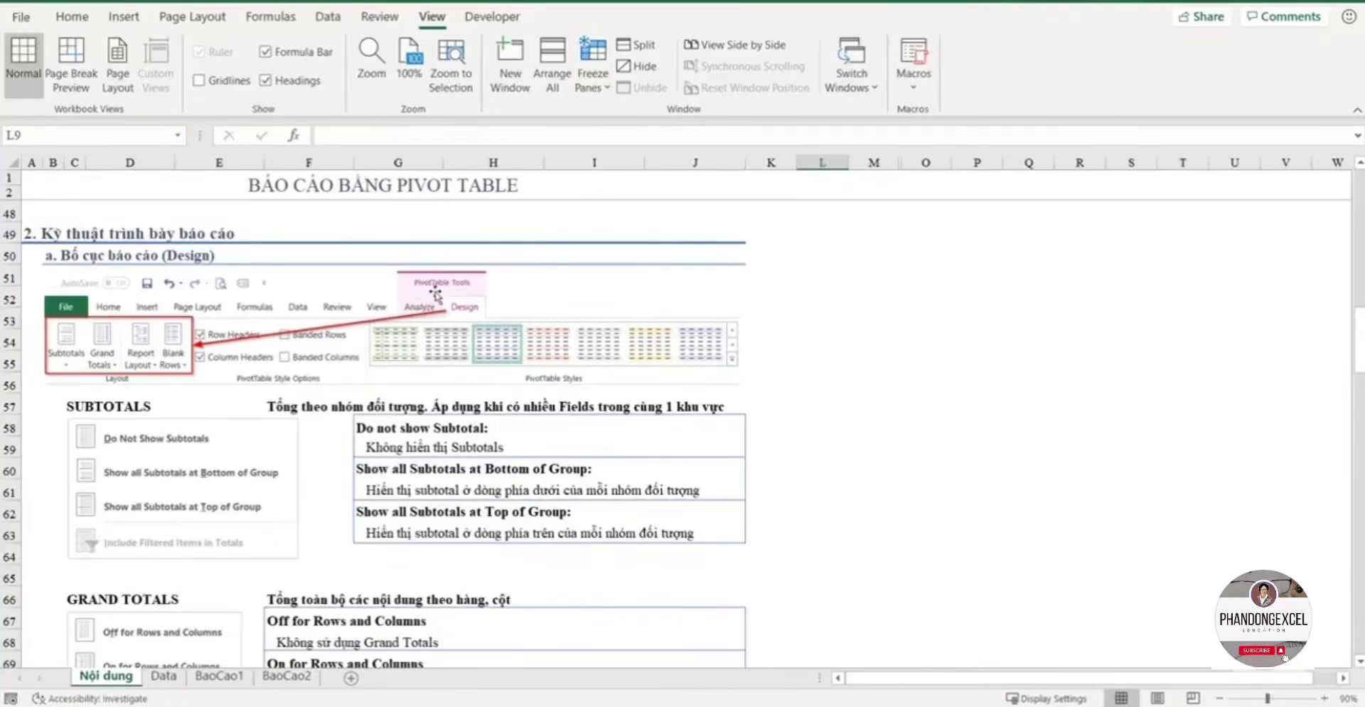
Step: Look over the BaoCao1 pivot table, selecting cells inside and beside it
left_click(237, 689)
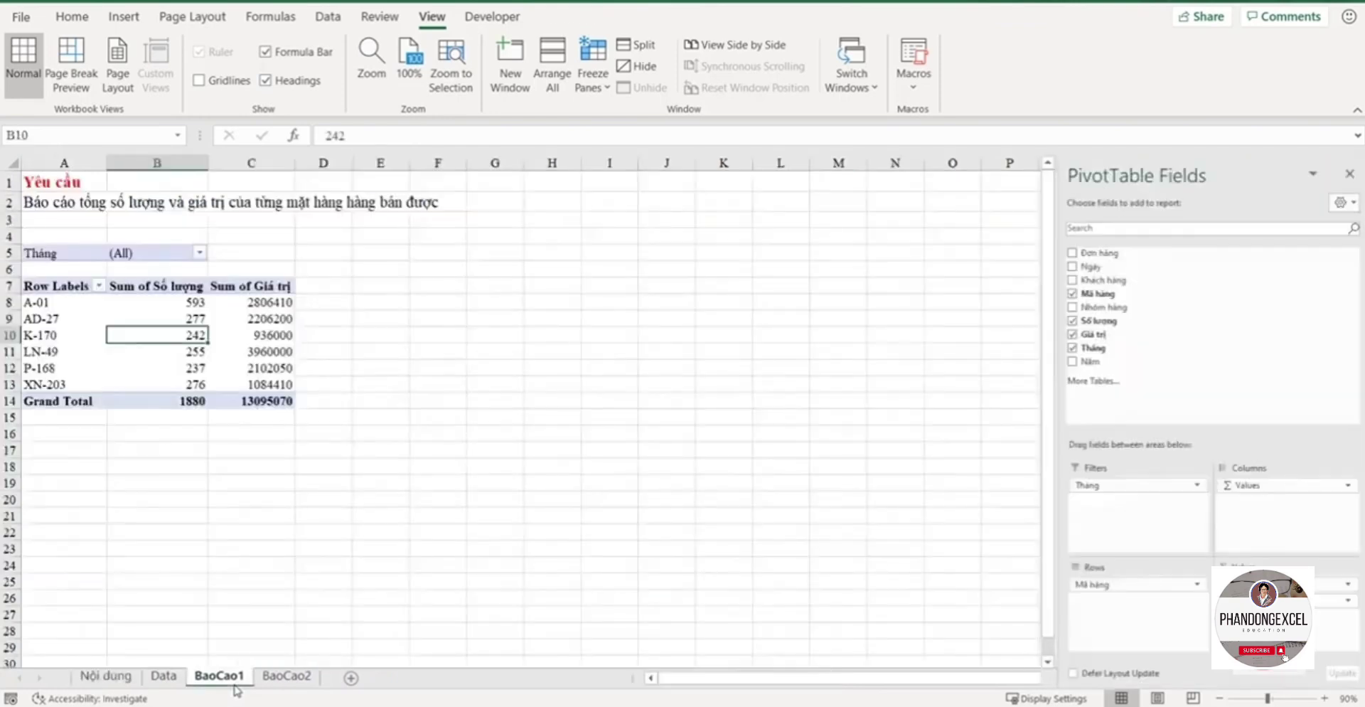
left_click(604, 318)
left_click(781, 499)
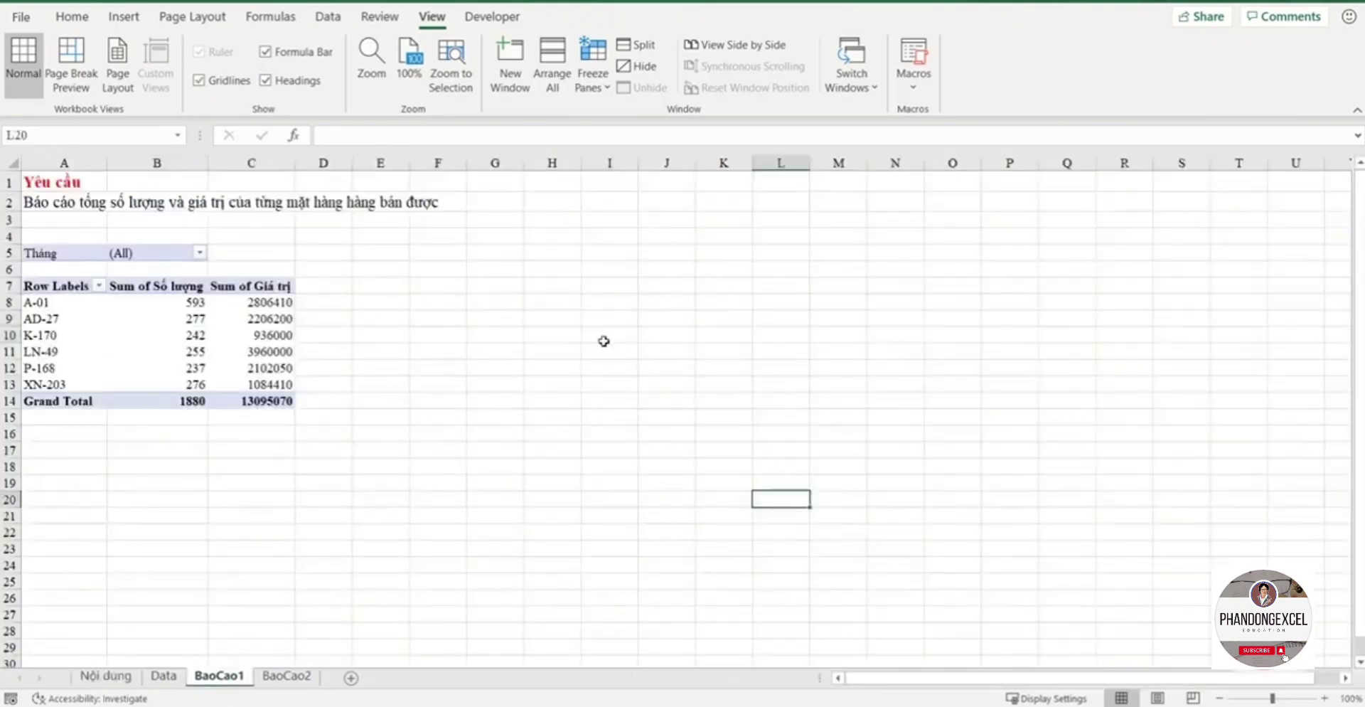
left_click(606, 337)
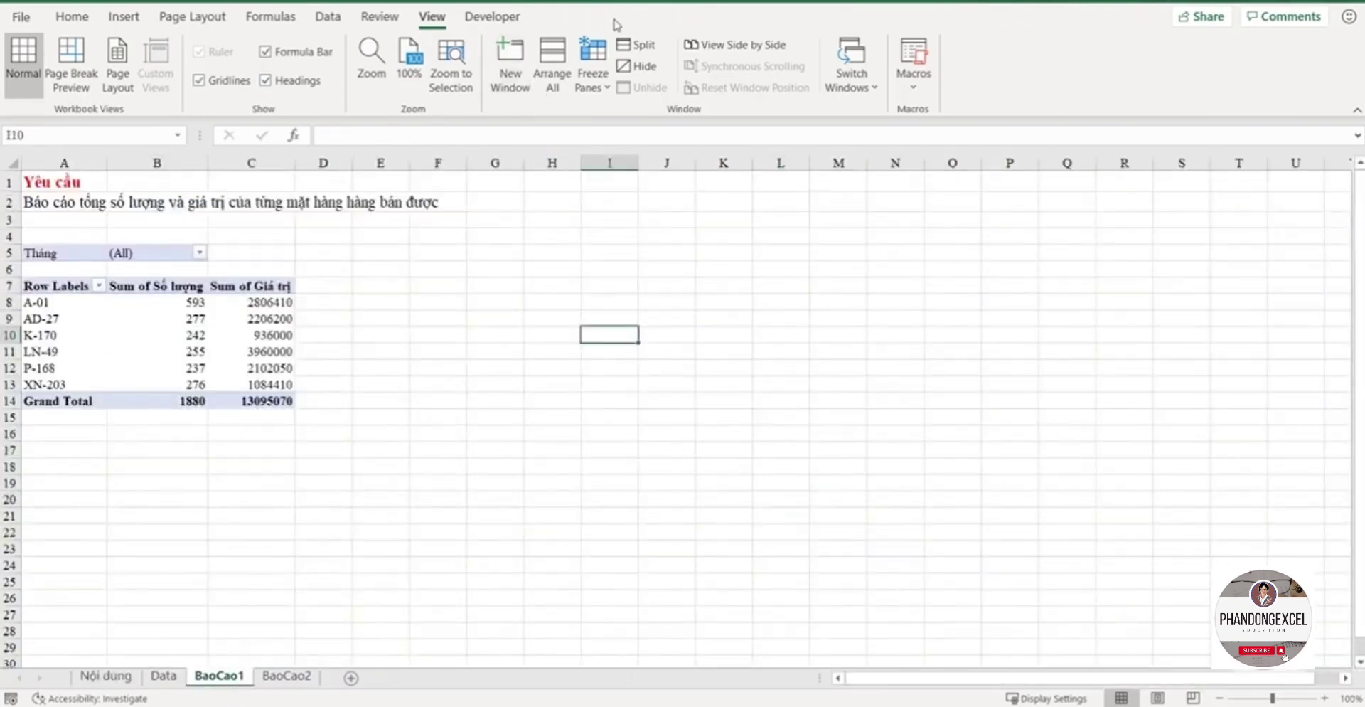
left_click(151, 340)
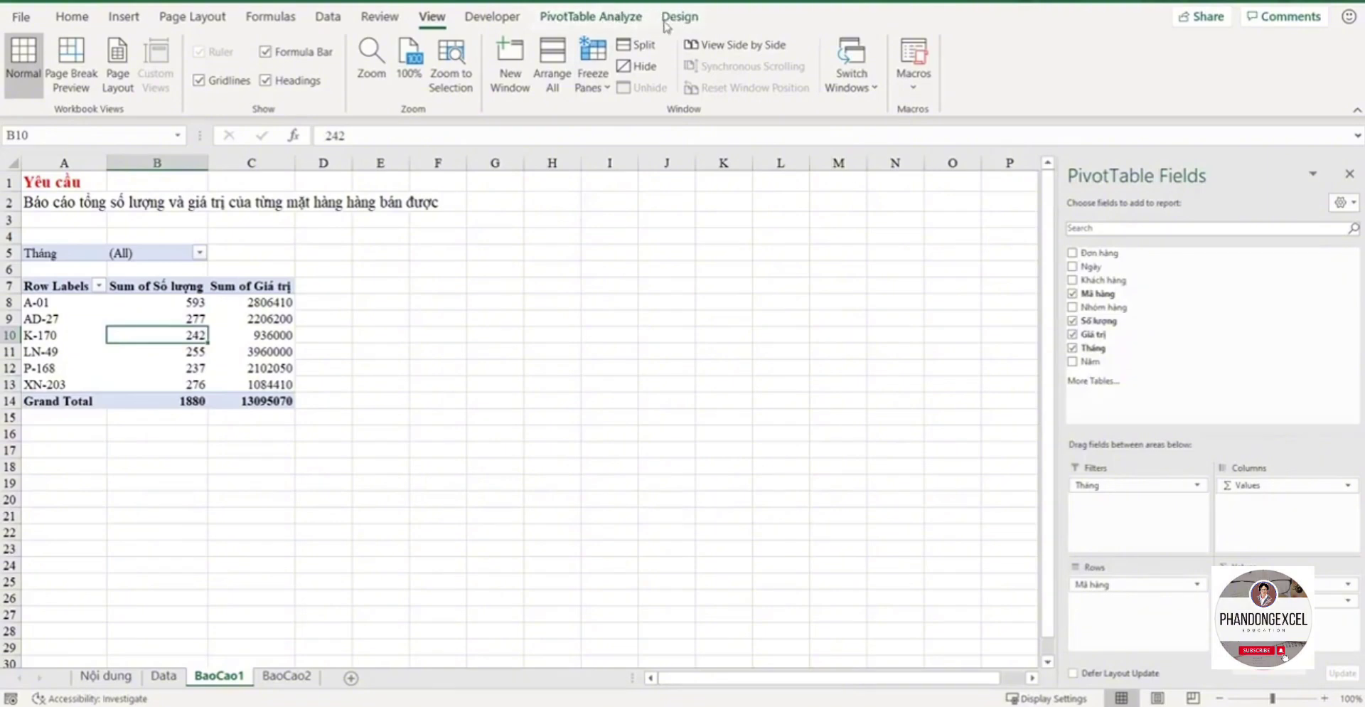
Step: Review the design guide on the Nội dung sheet
left_click(105, 676)
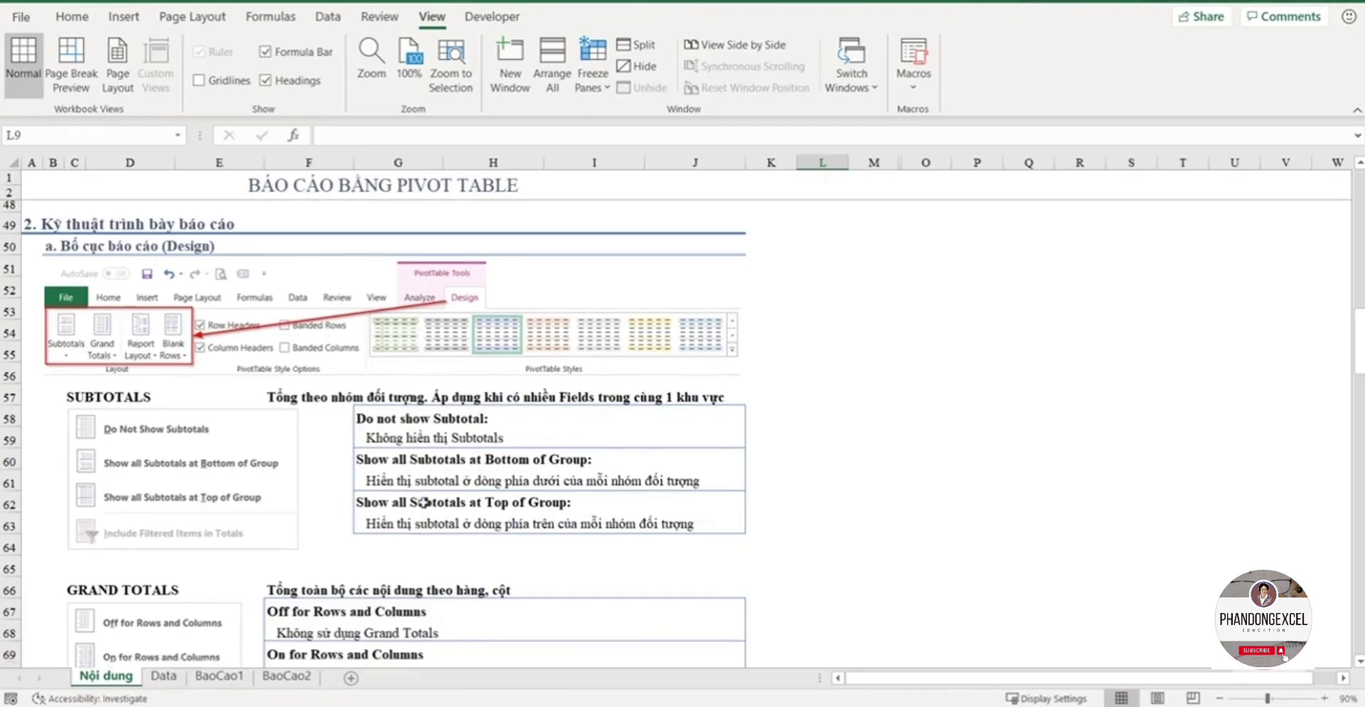
scroll(412, 454, "down", 4)
scroll(427, 471, "down", 4)
scroll(426, 471, "down", 5)
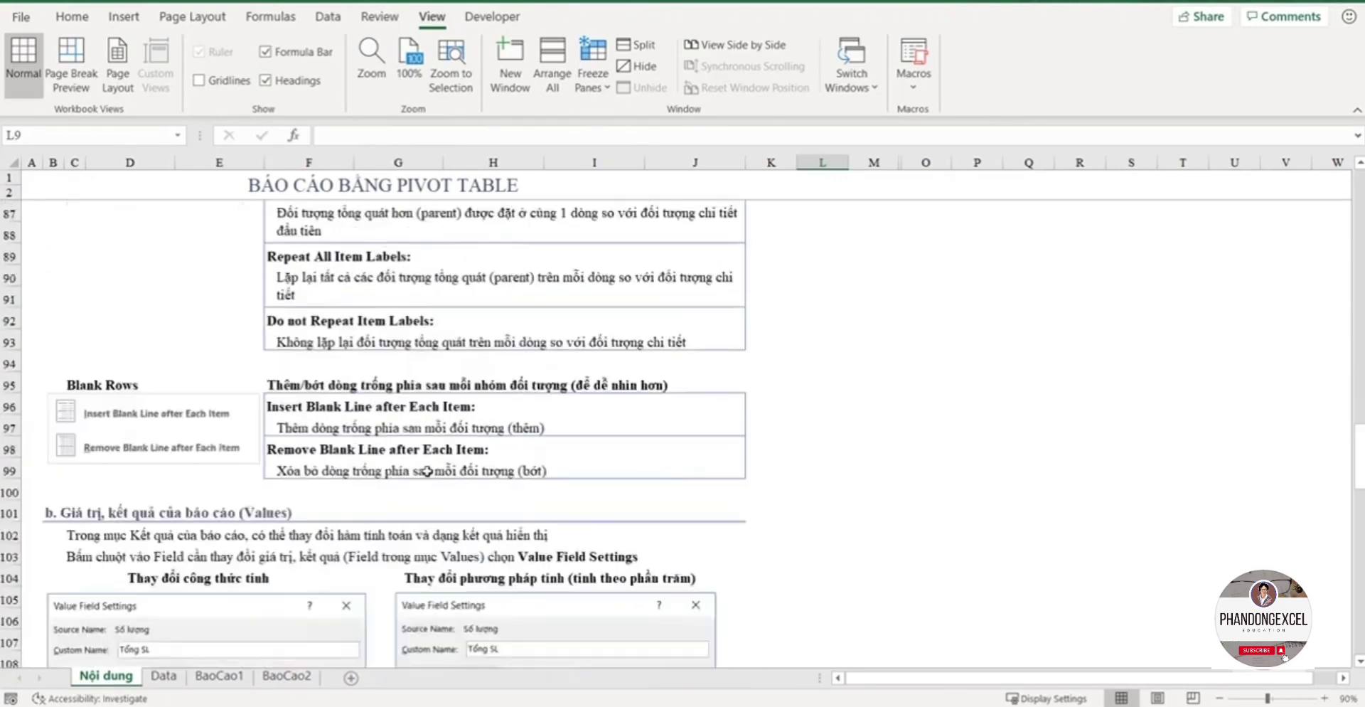
scroll(344, 438, "up", 7)
scroll(343, 438, "up", 6)
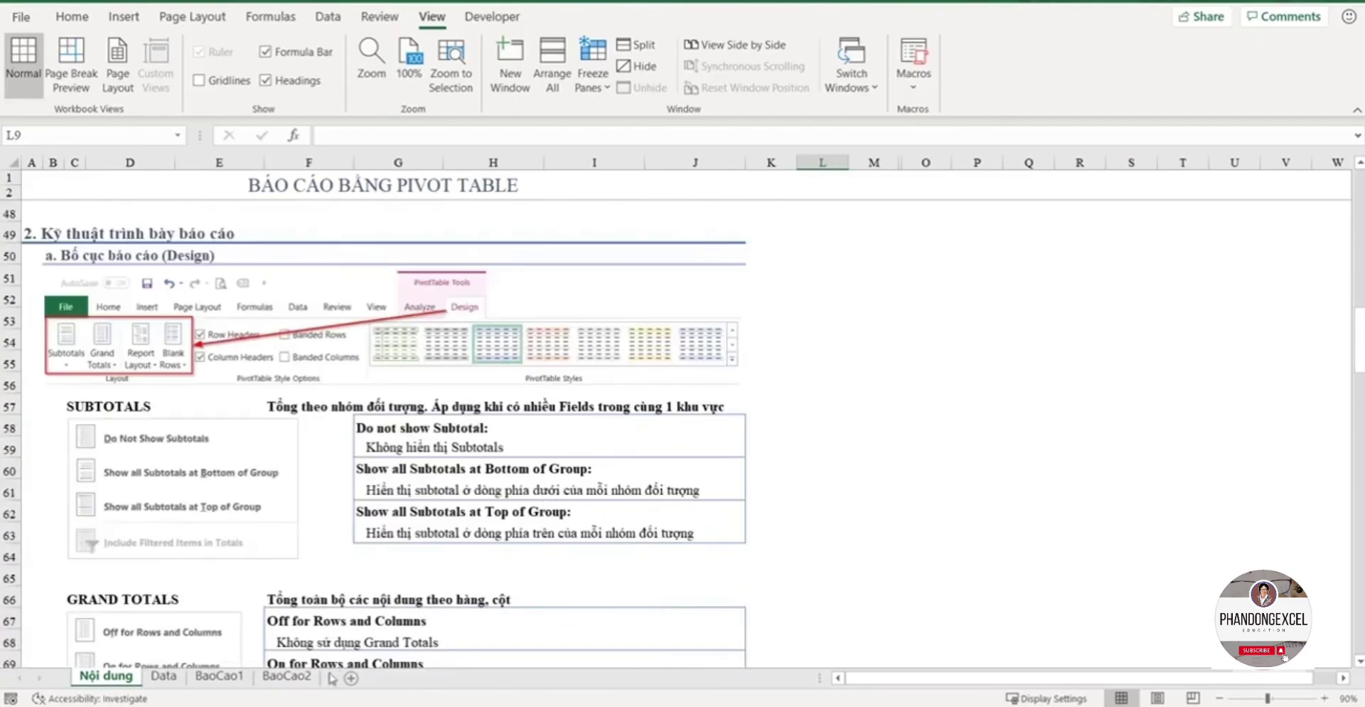
Step: On BaoCao2, select the K-170 quantity cell and bring up the PivotTable Design options
left_click(283, 677)
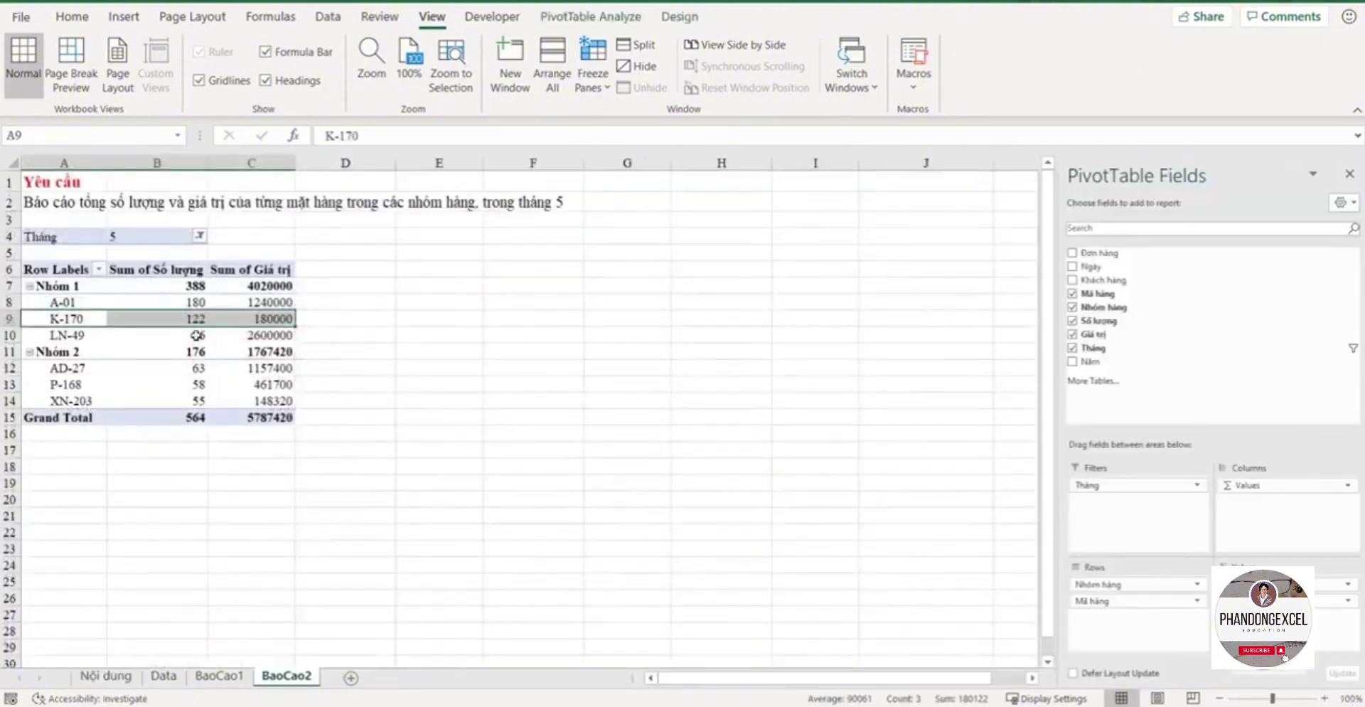
left_click(244, 370)
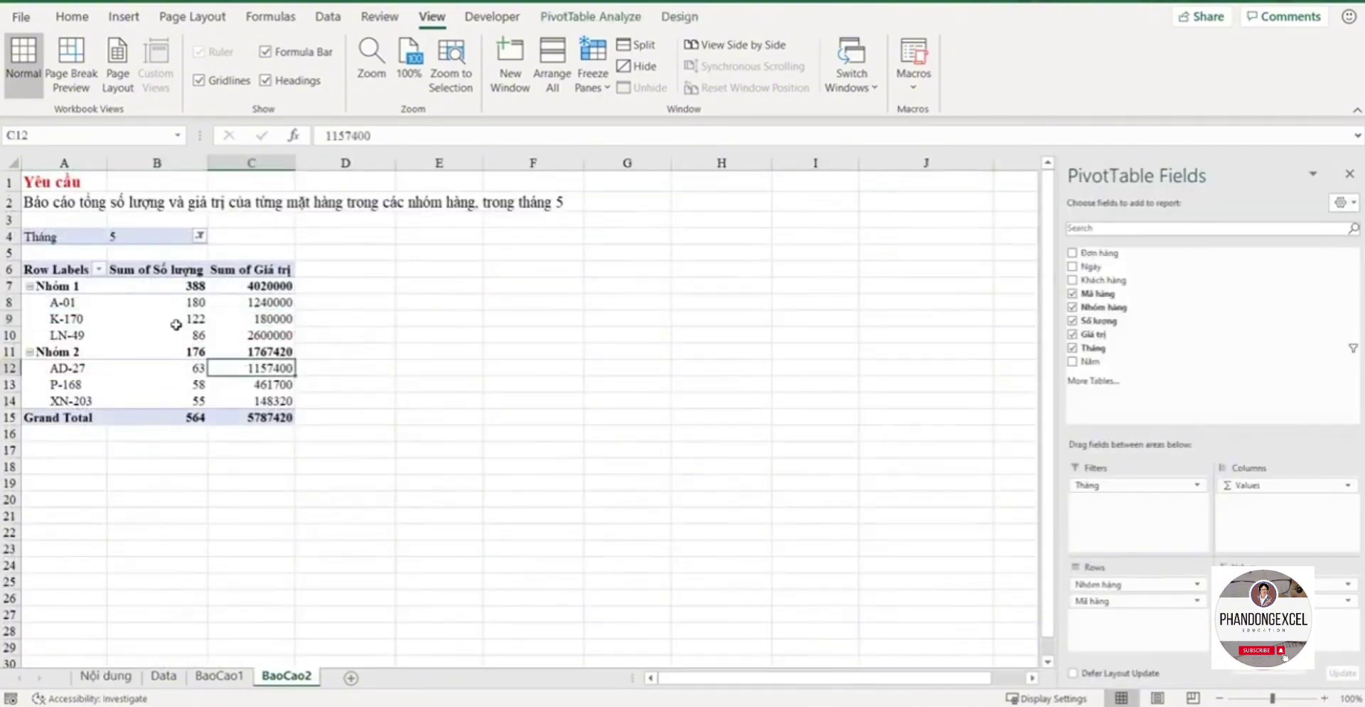
left_click(176, 324)
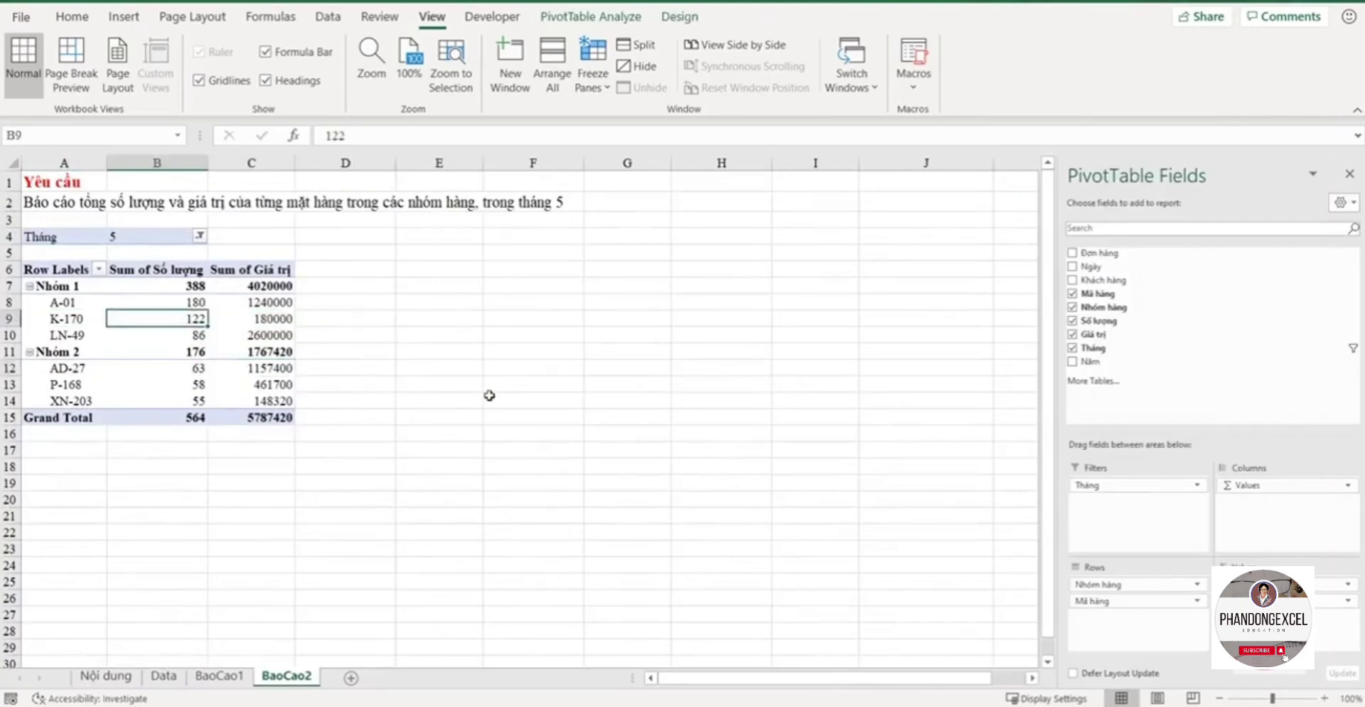
left_click(668, 20)
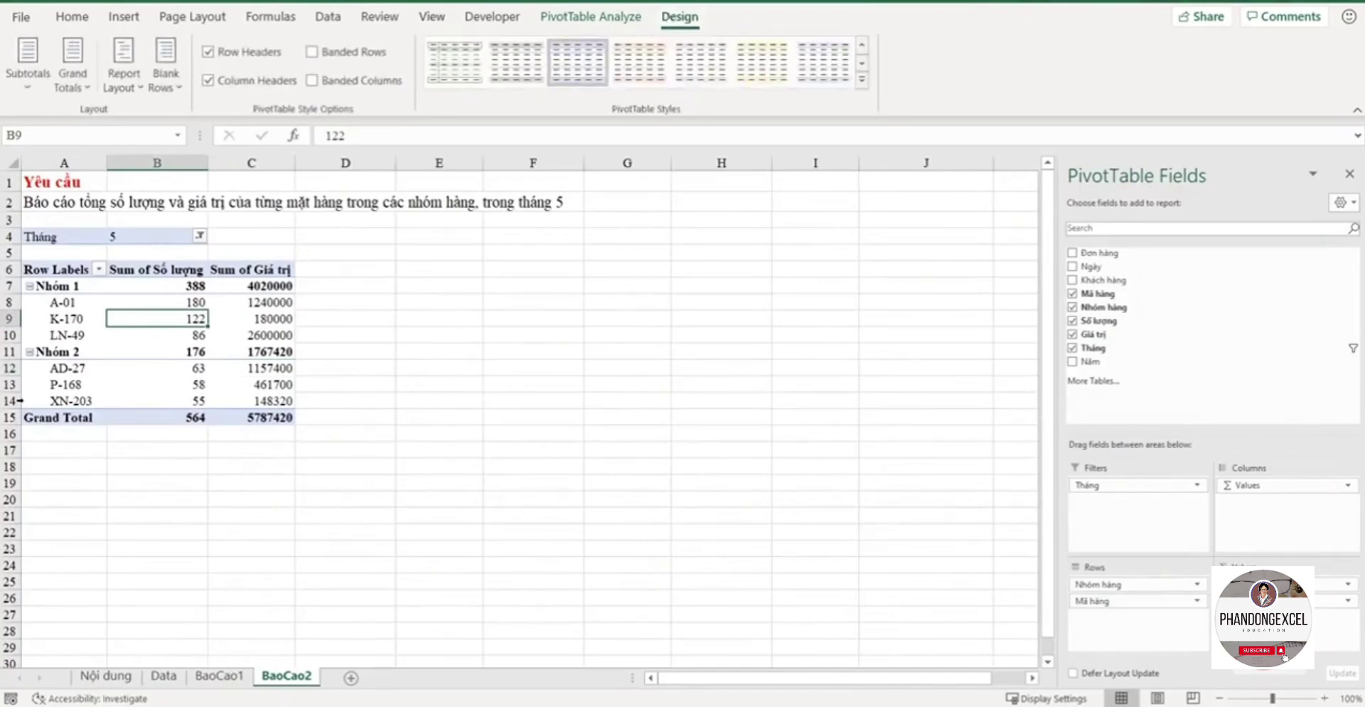
left_click(31, 80)
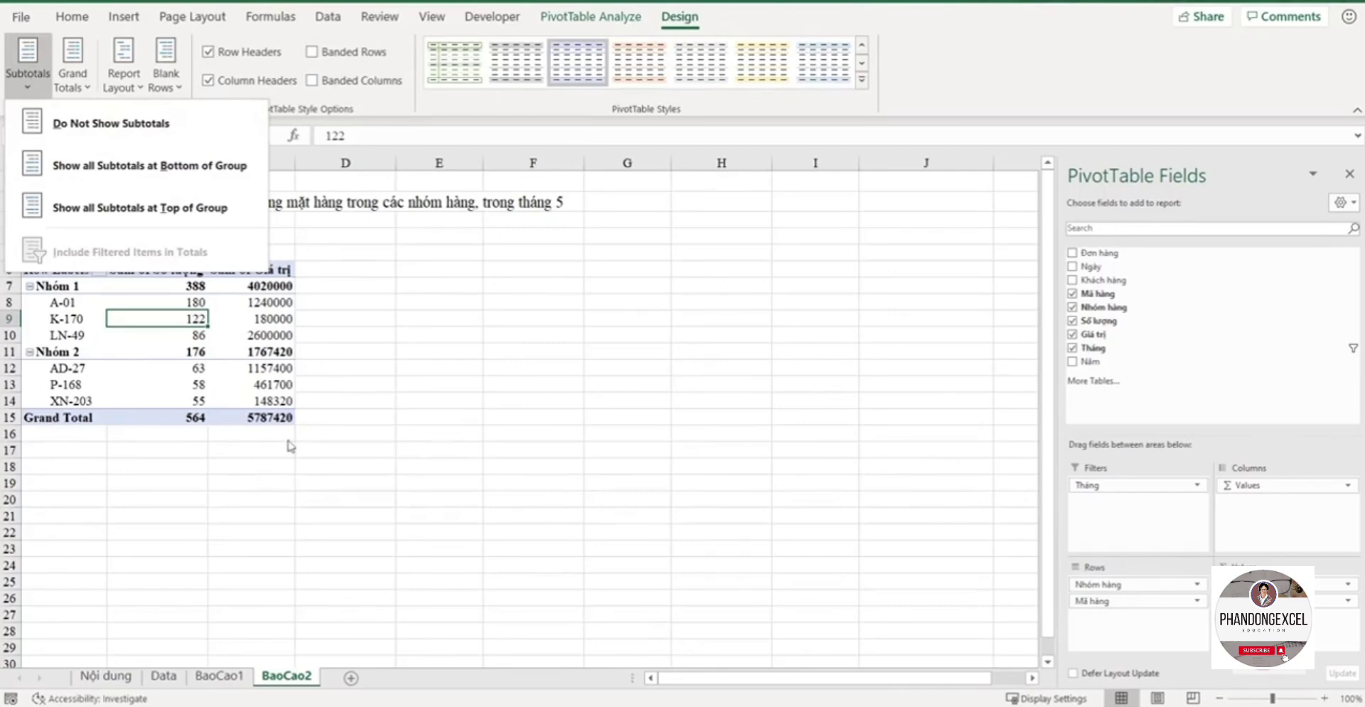
left_click(85, 424)
left_click_drag(79, 419, 290, 418)
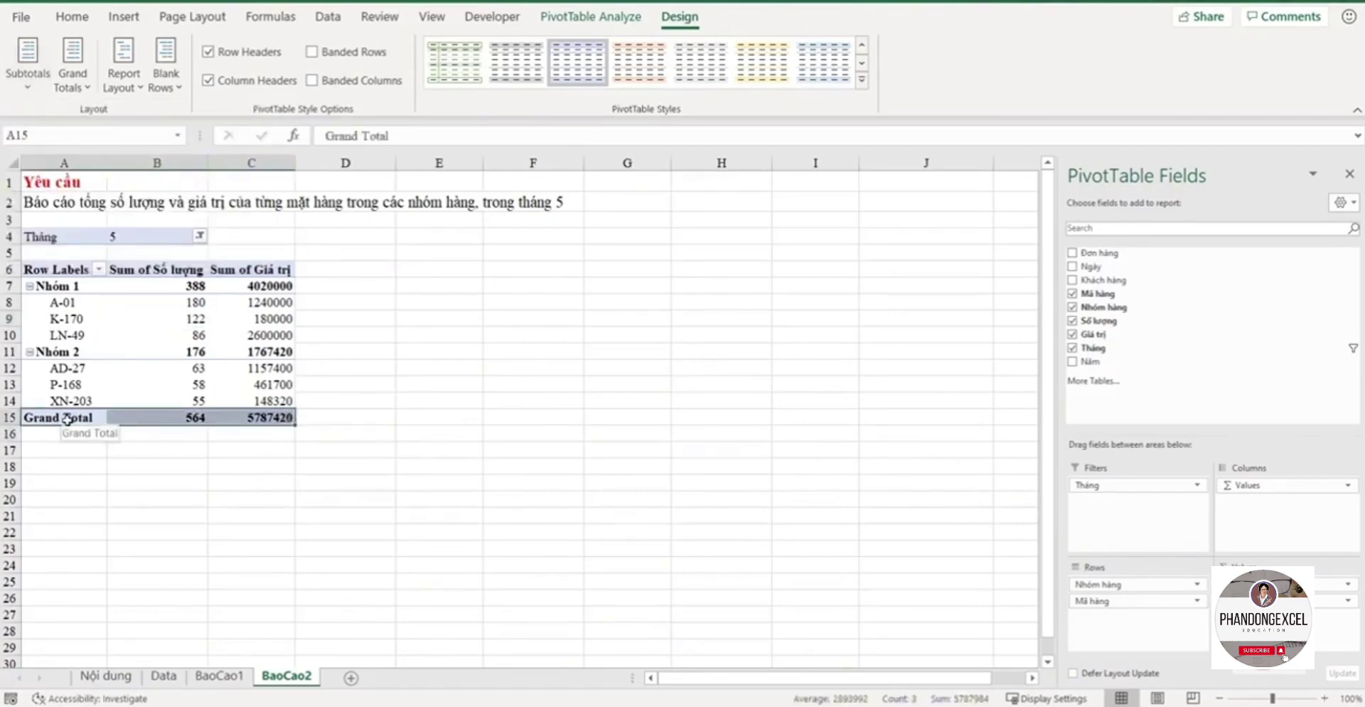
mouse_move(229, 419)
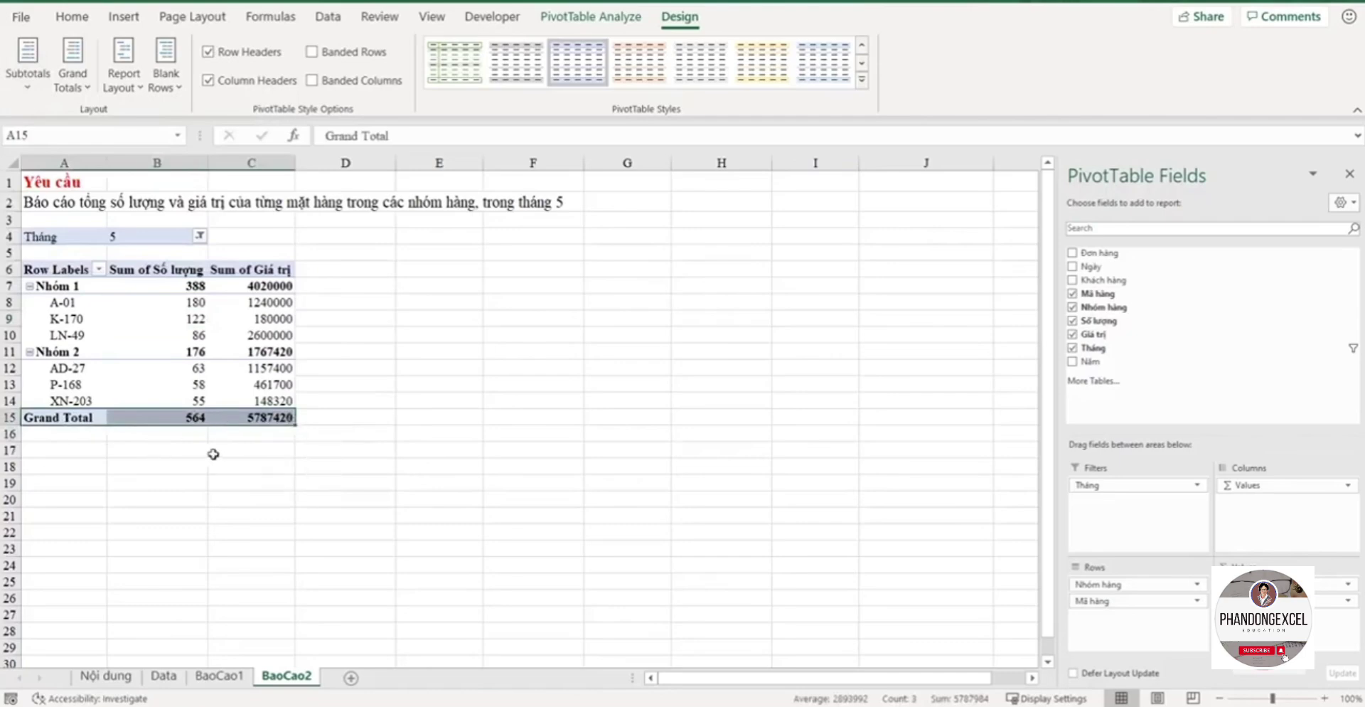
left_click(162, 452)
left_click(492, 17)
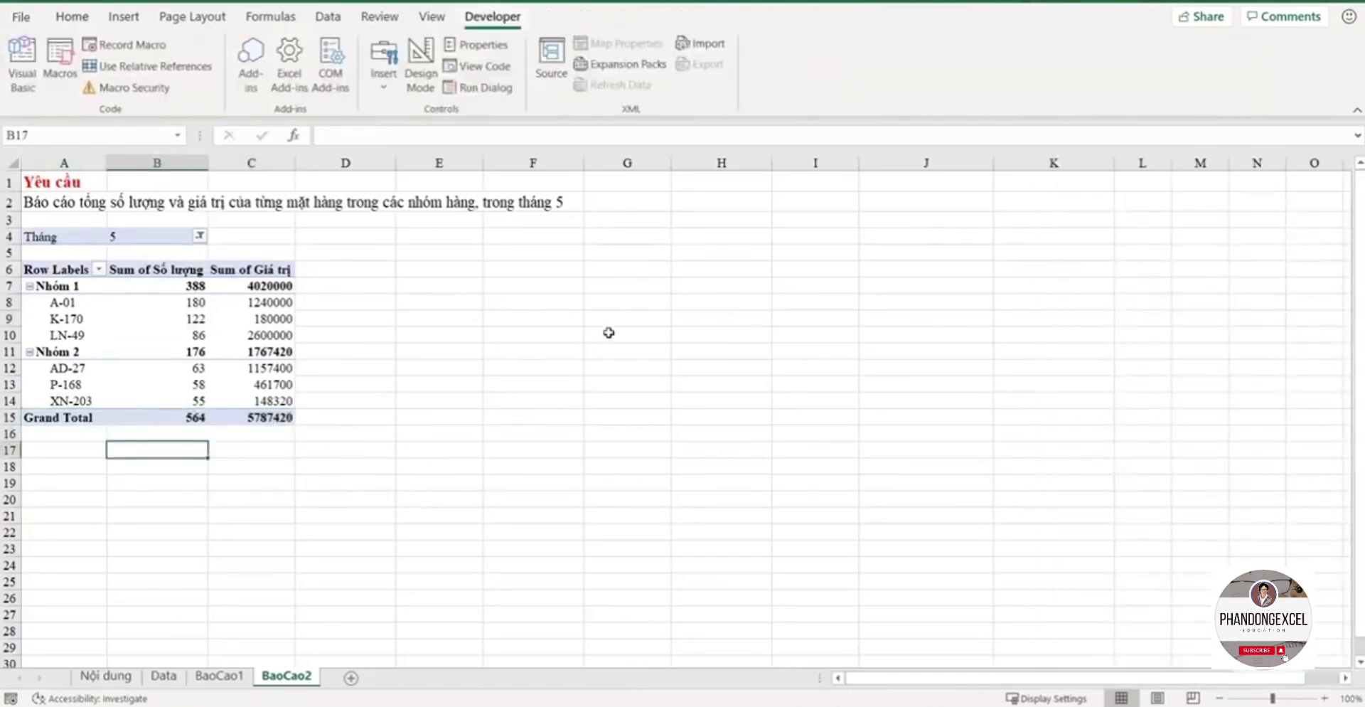
left_click(184, 350)
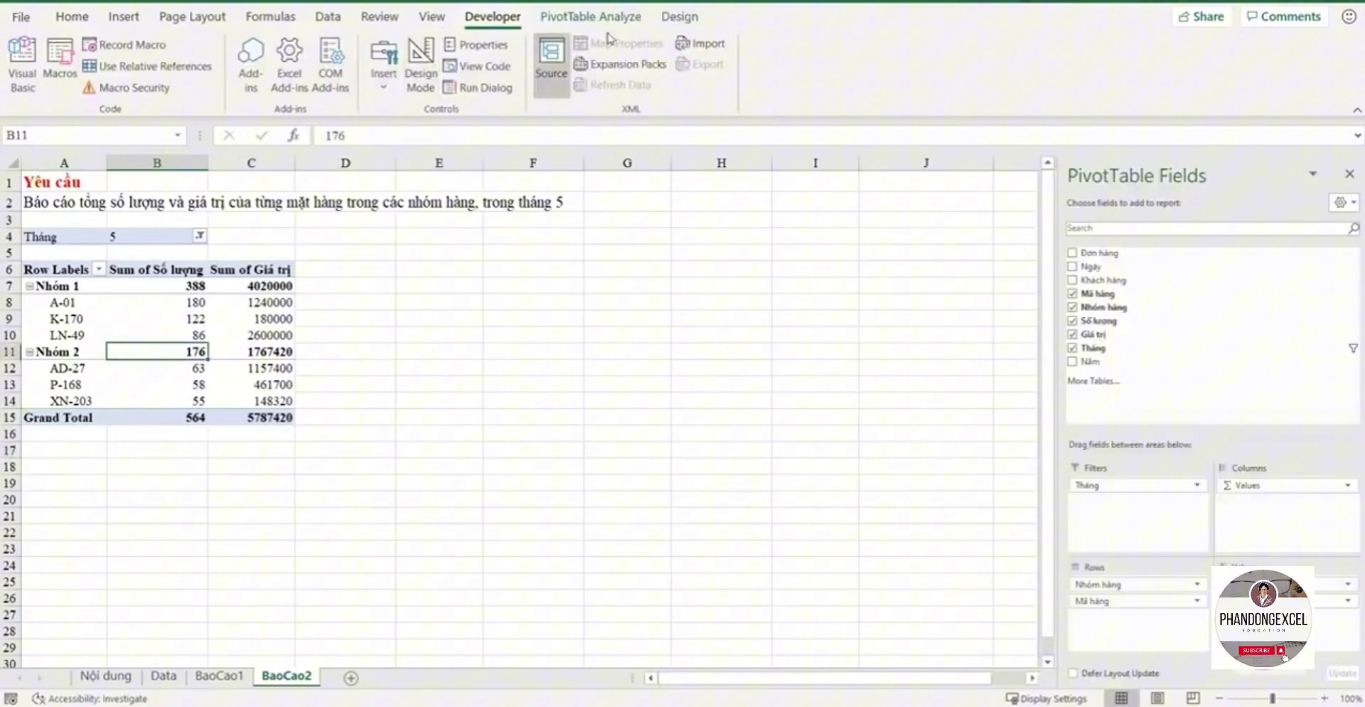
left_click(658, 21)
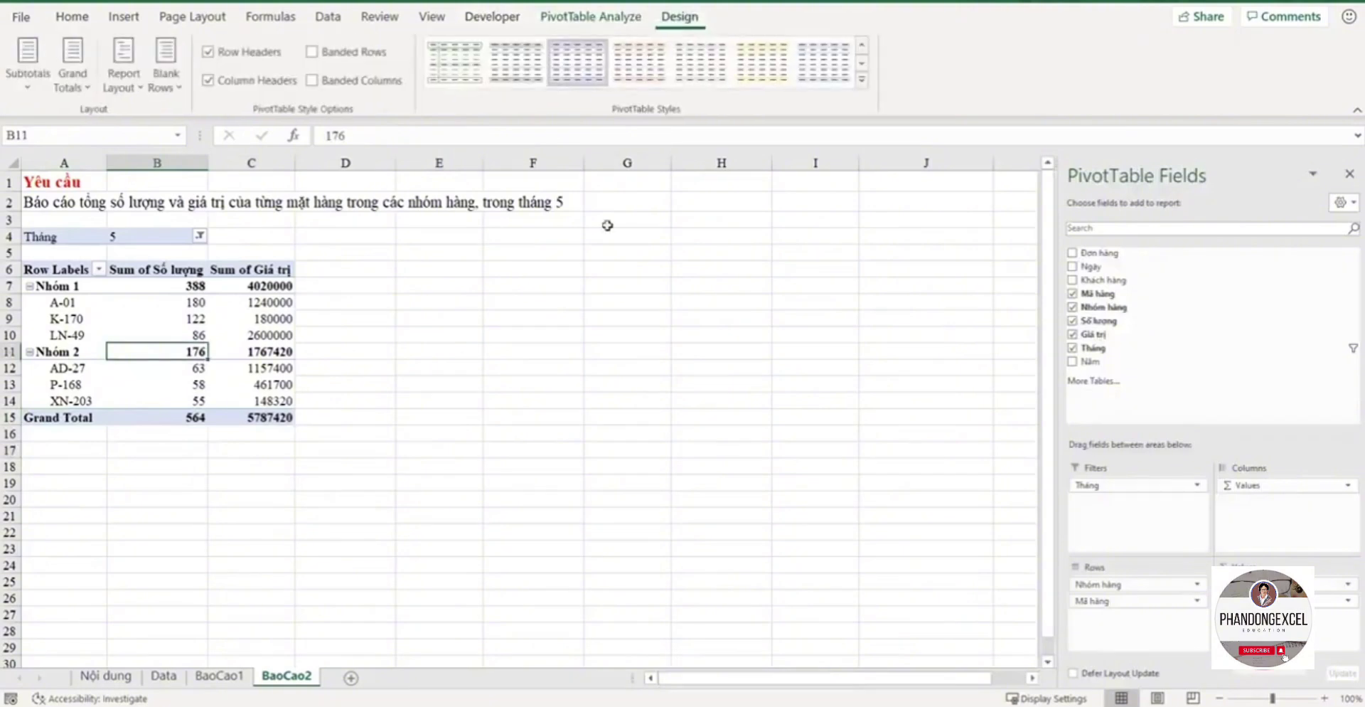
left_click(26, 88)
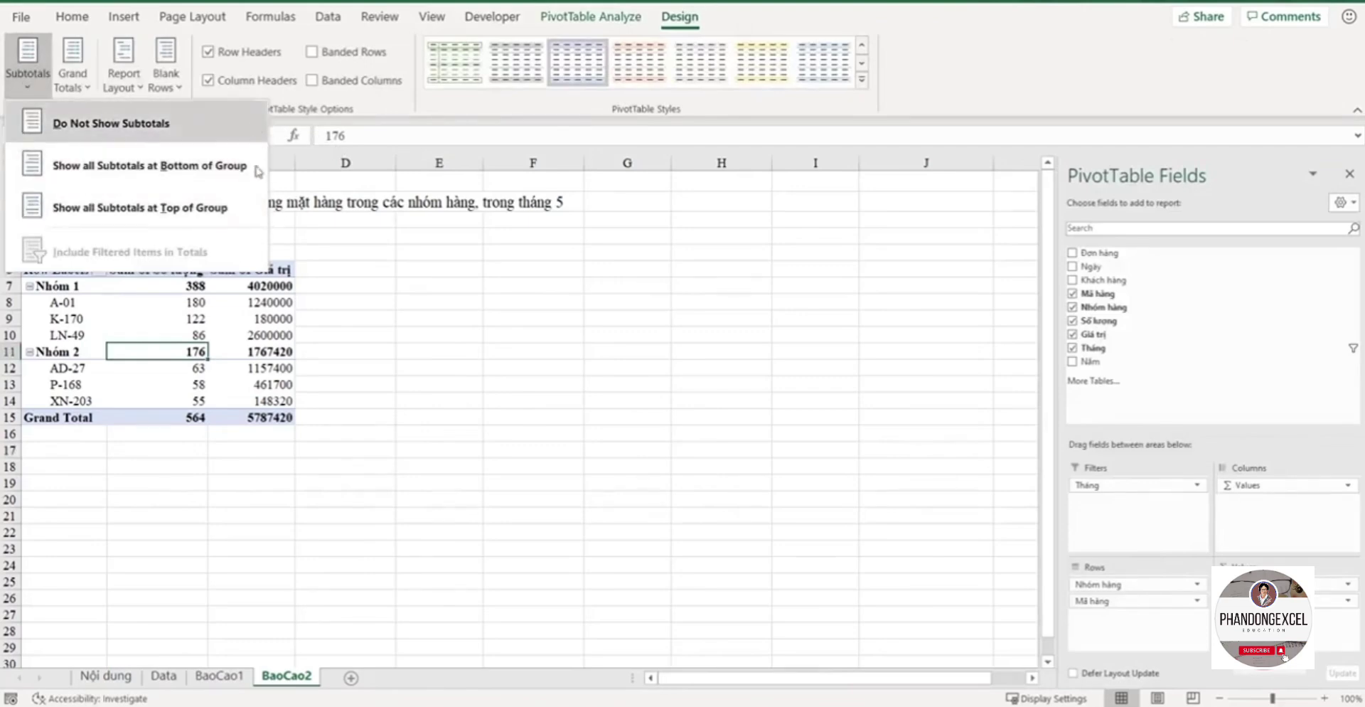
left_click(69, 292)
left_click(69, 288)
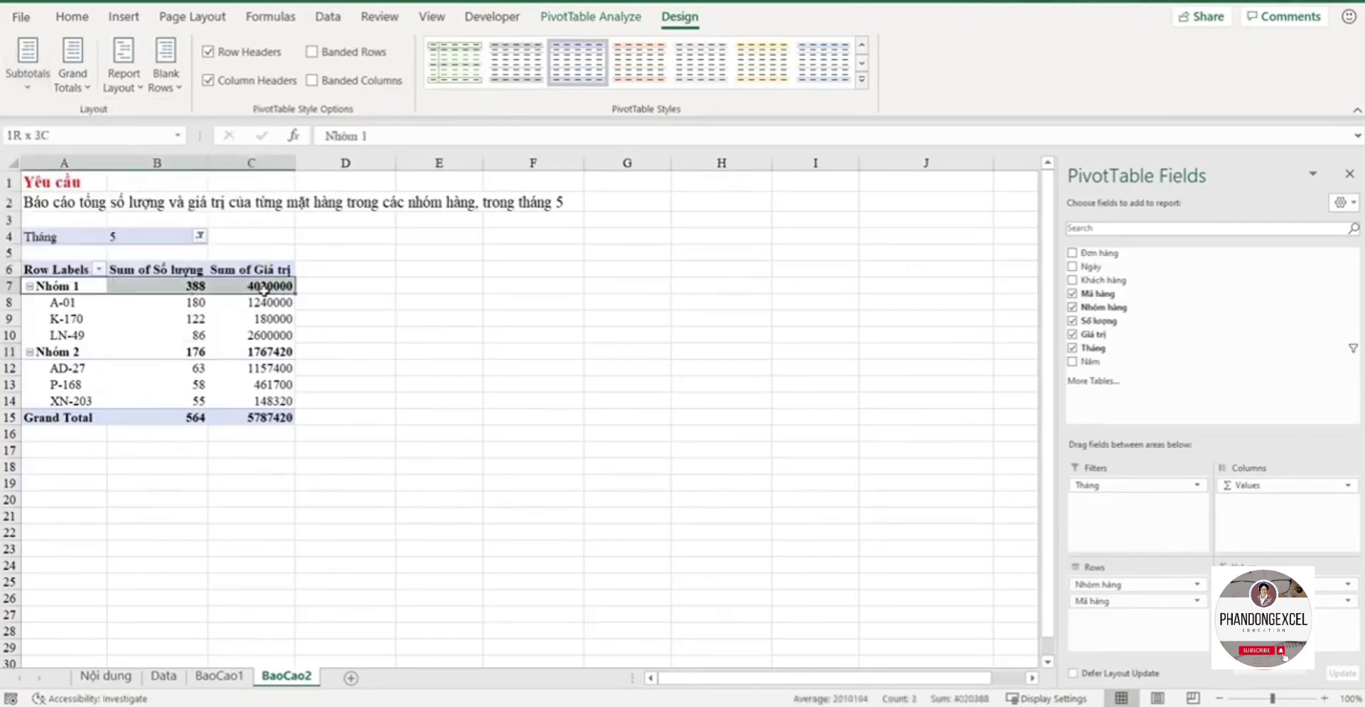
left_click(167, 354)
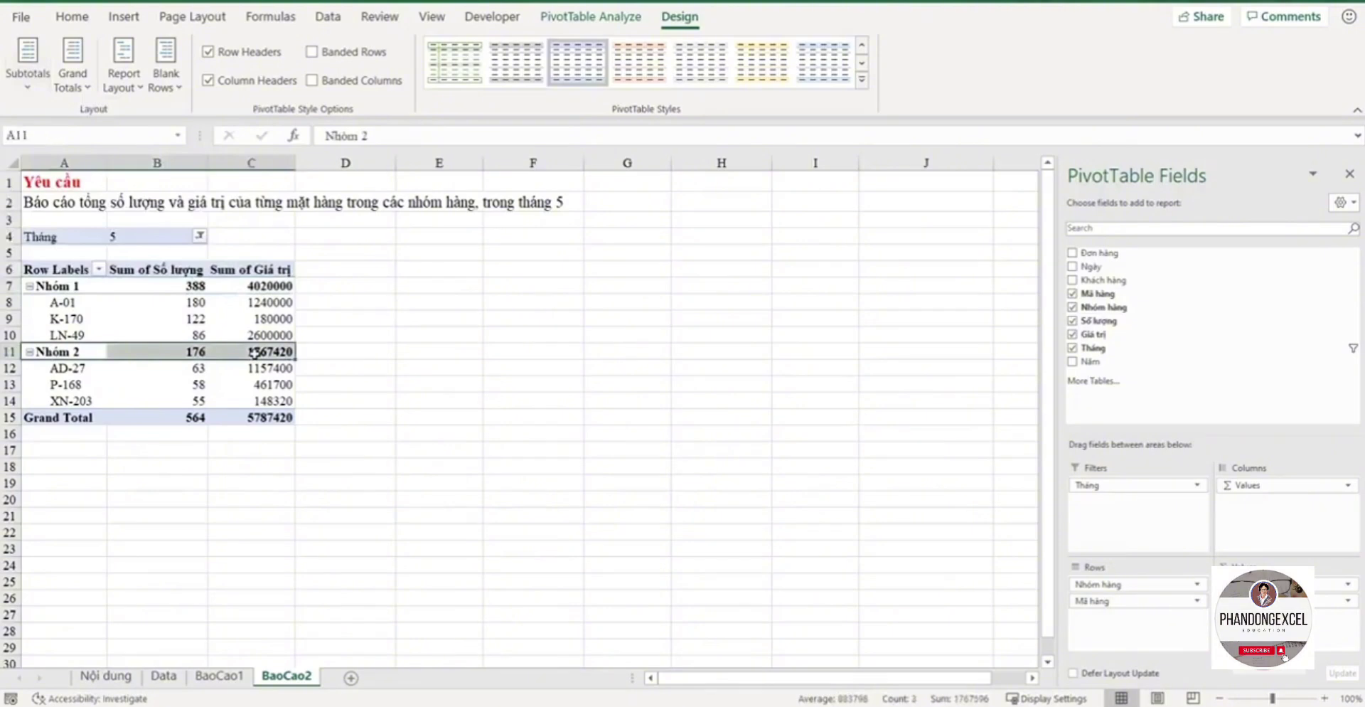
left_click_drag(157, 284, 292, 285)
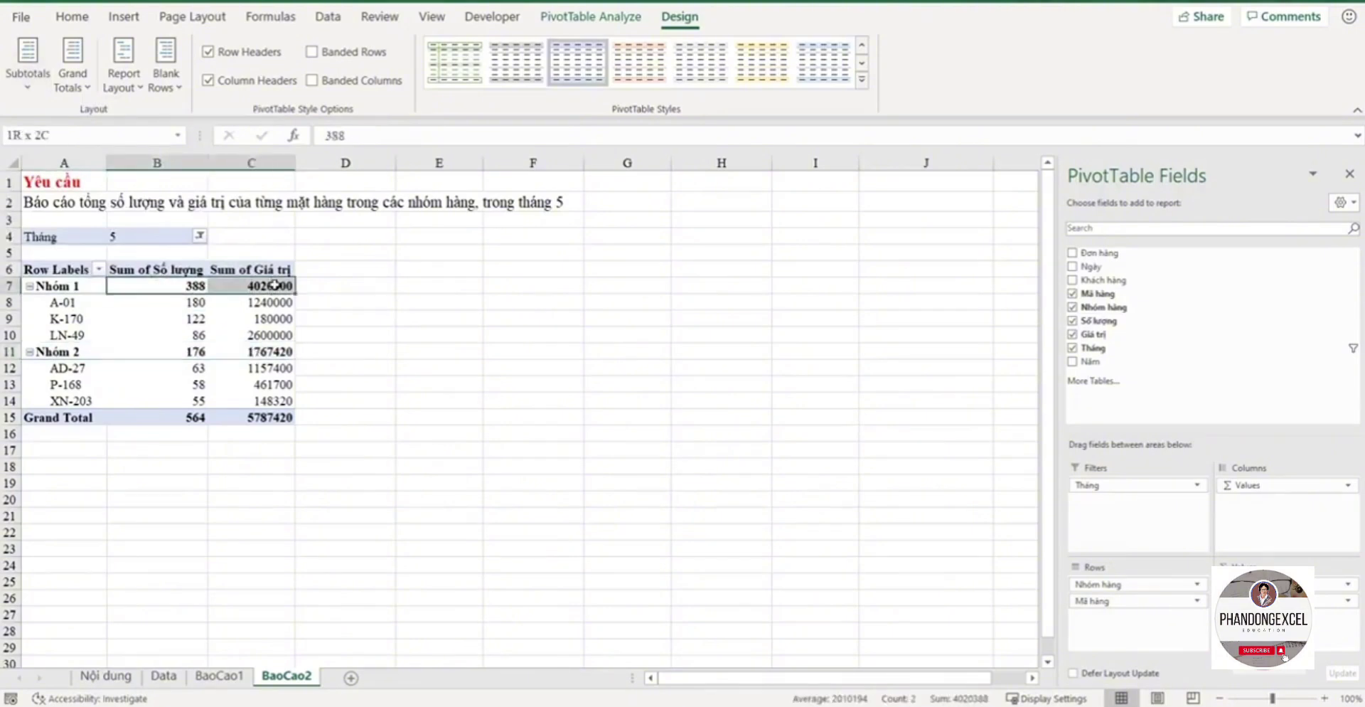
left_click_drag(82, 283, 287, 283)
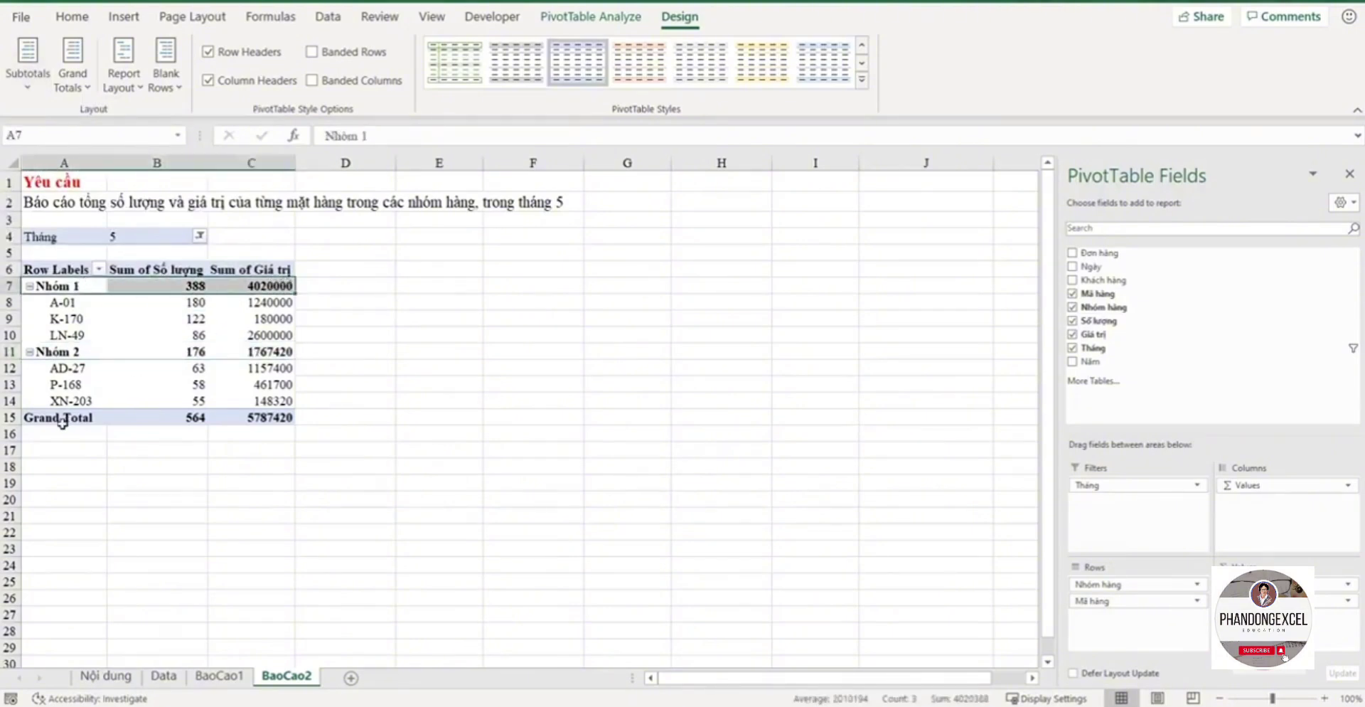
left_click_drag(60, 418, 272, 418)
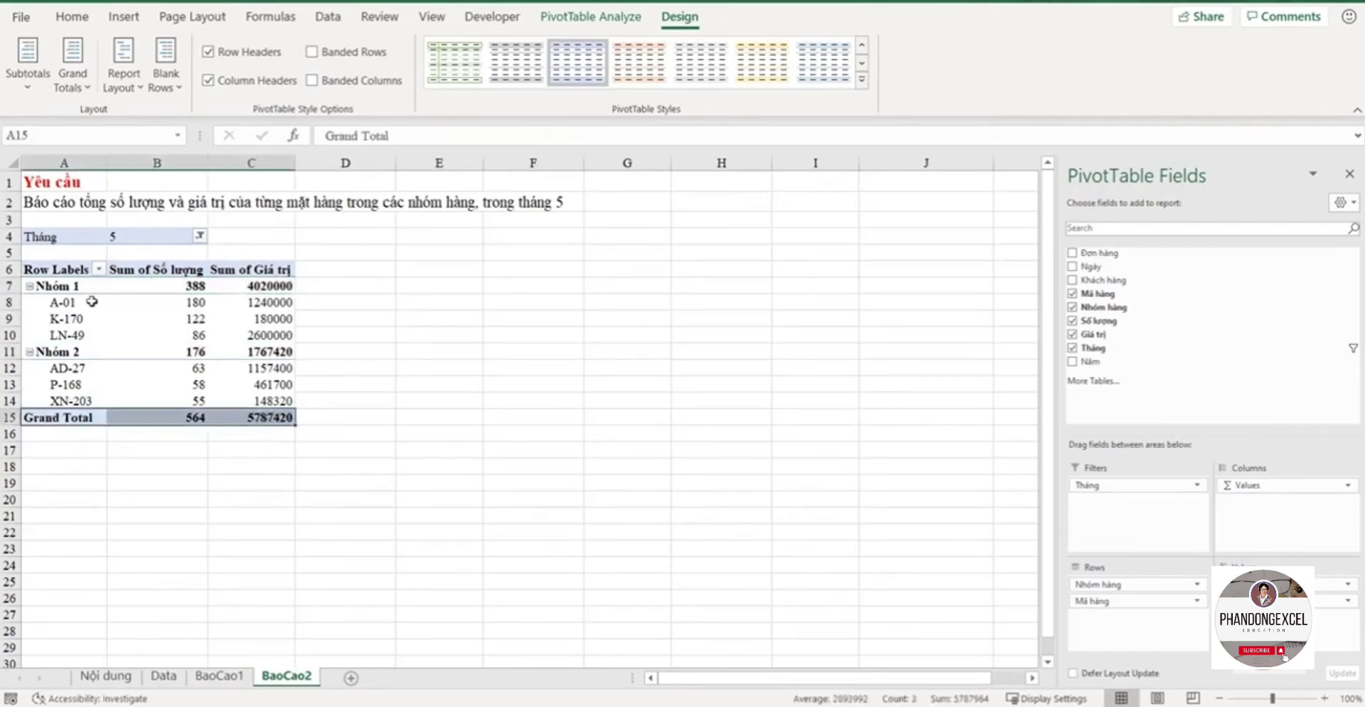
left_click_drag(74, 284, 261, 282)
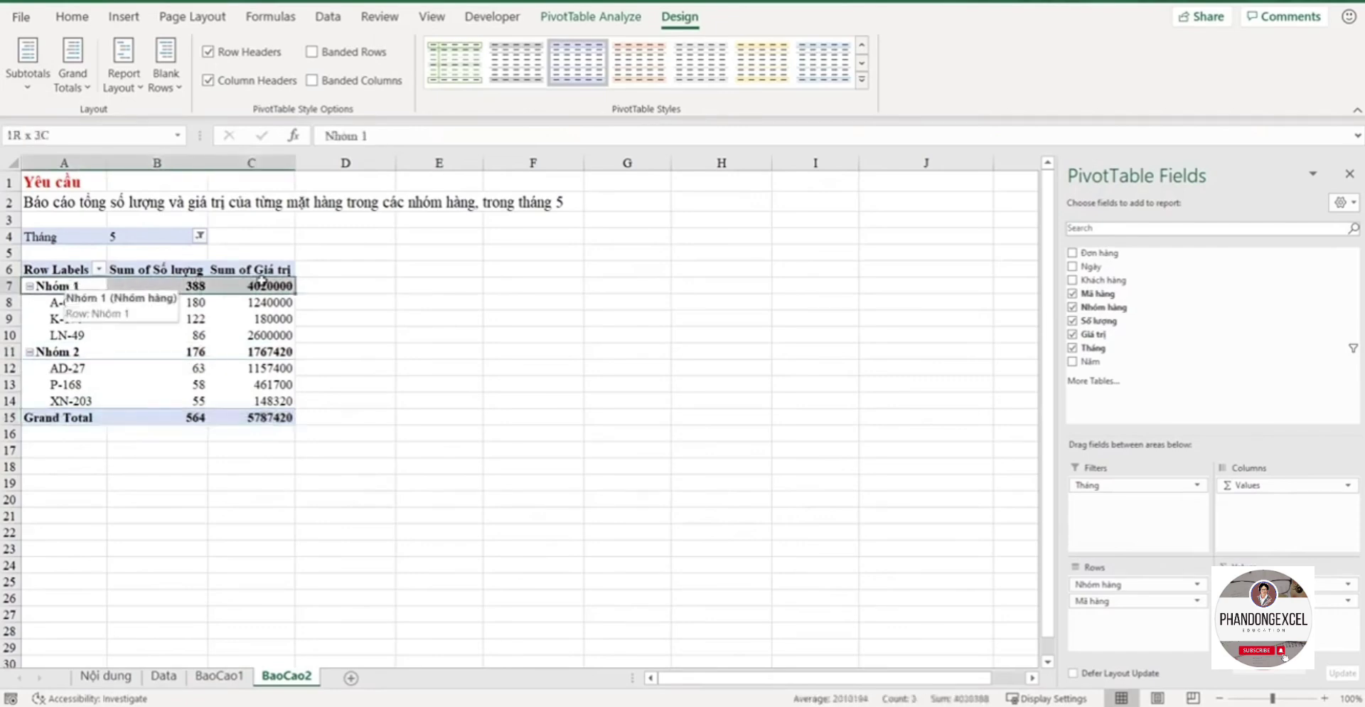
left_click_drag(62, 417, 249, 417)
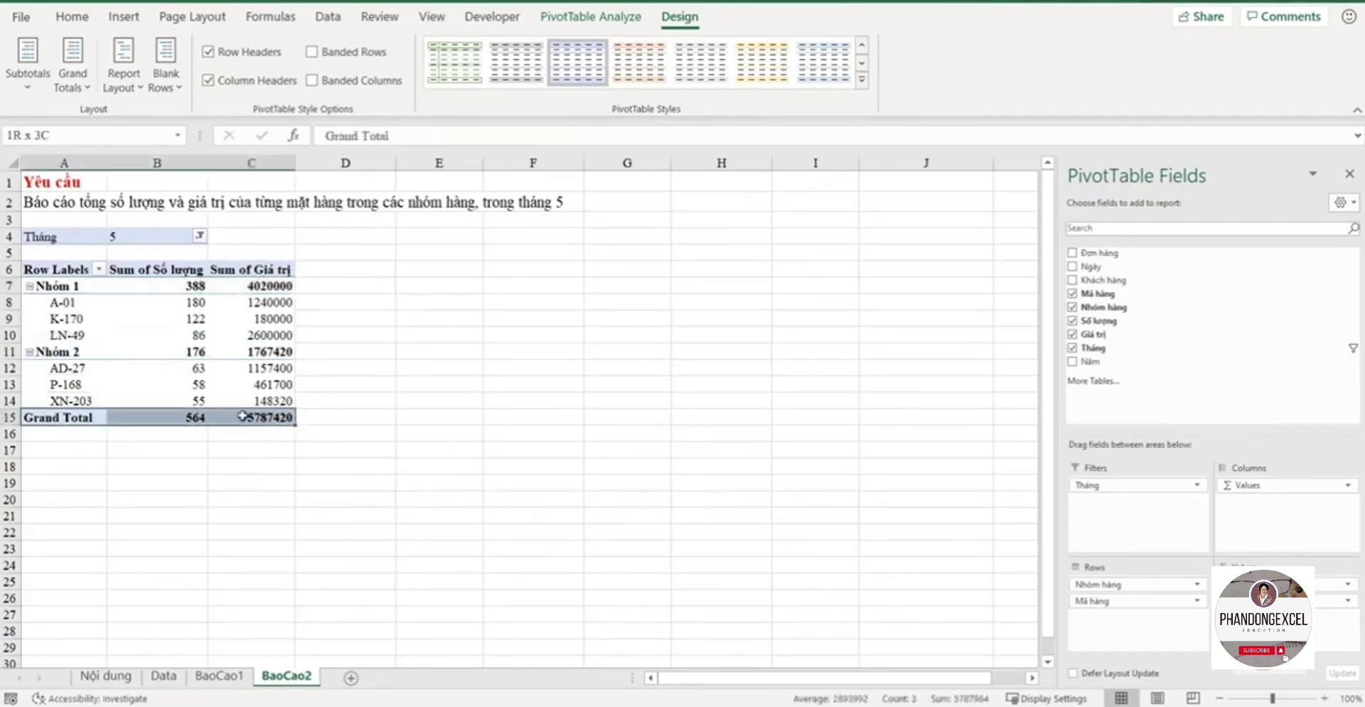
left_click(174, 285)
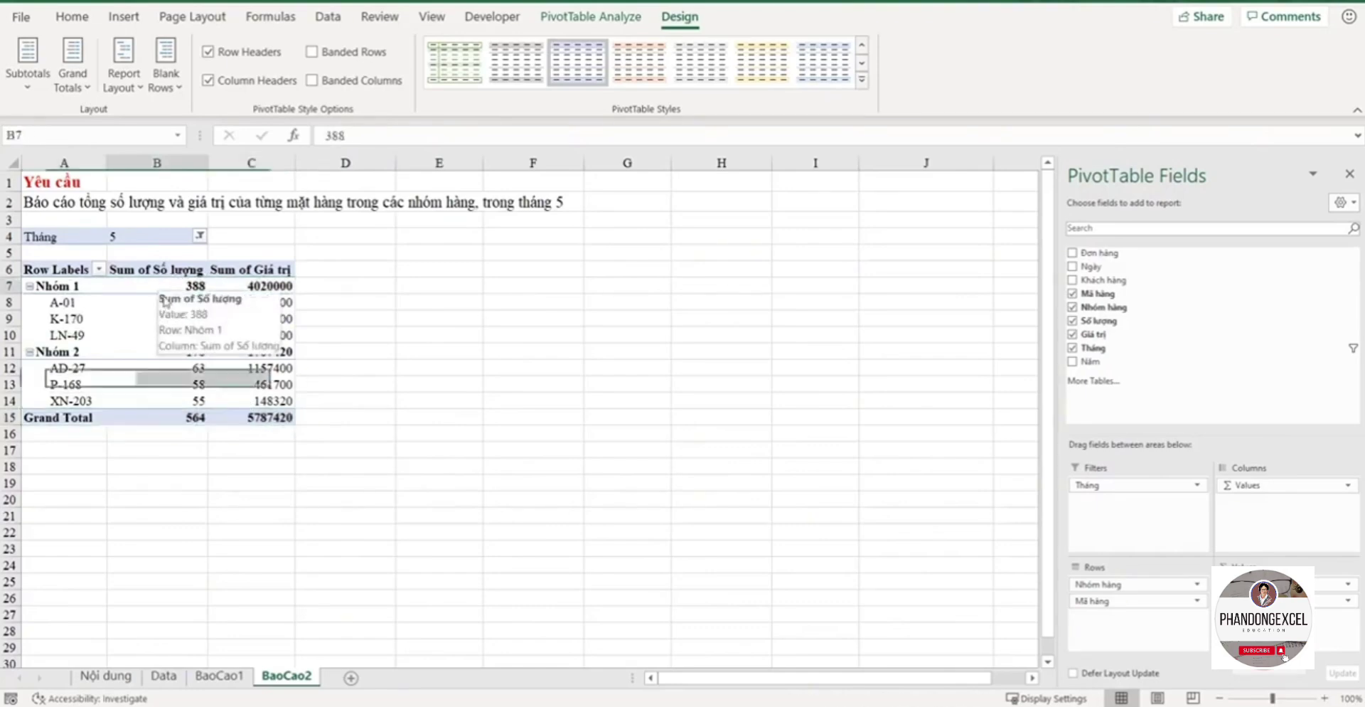
Step: Try hiding the Nhóm 1 and Nhóm 2 subtotals and check the emptied group cells
left_click(25, 80)
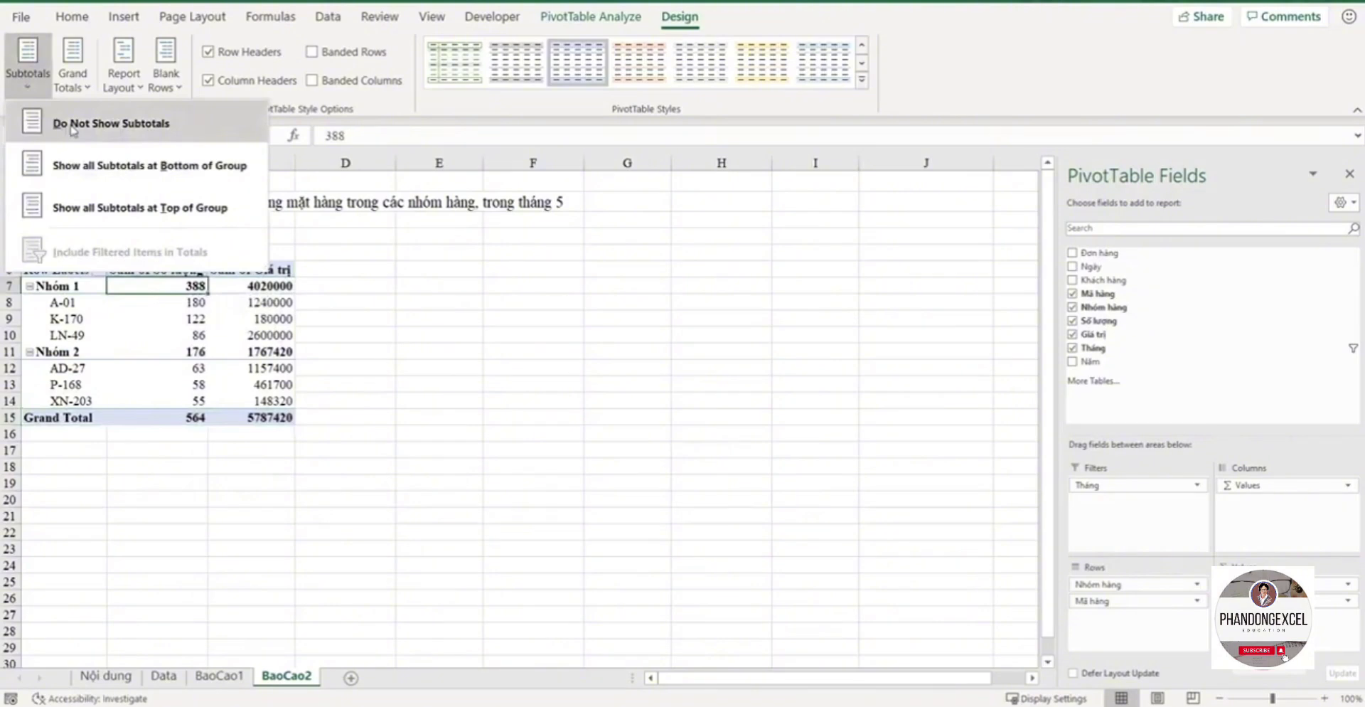
left_click(73, 130)
left_click(27, 63)
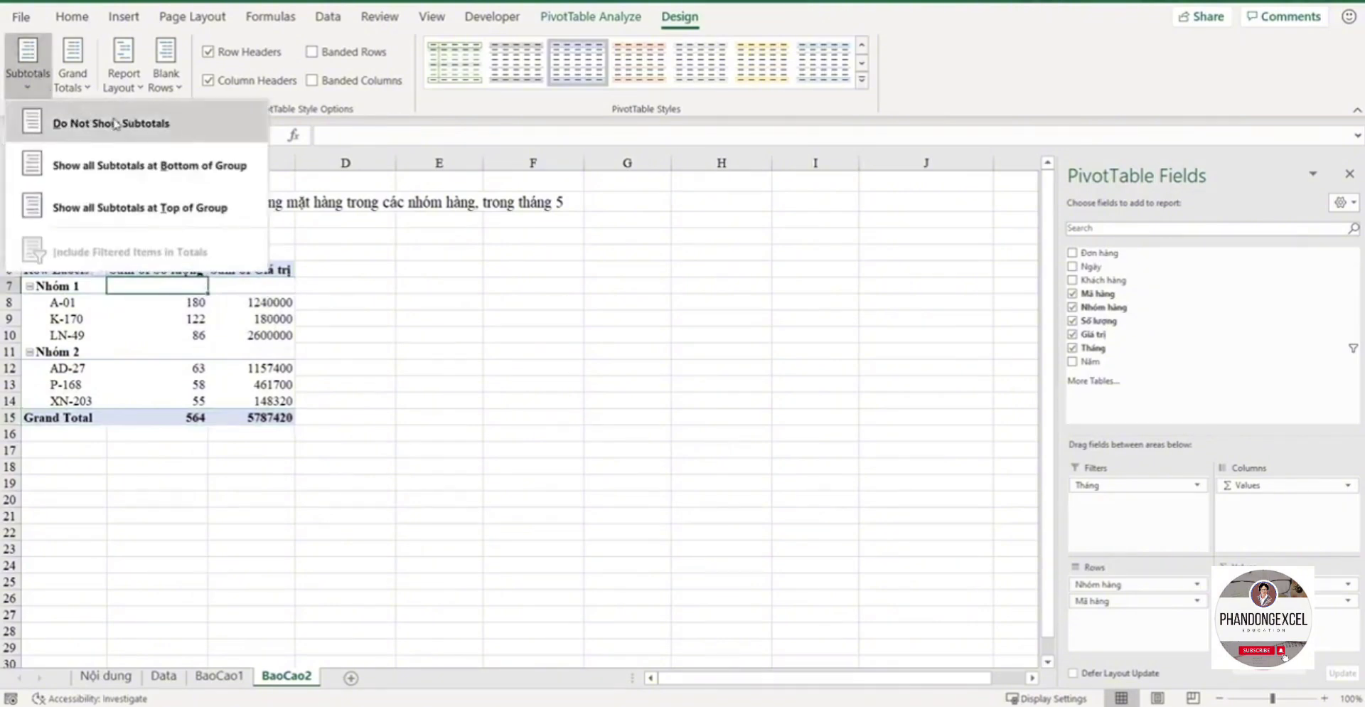
left_click(378, 295)
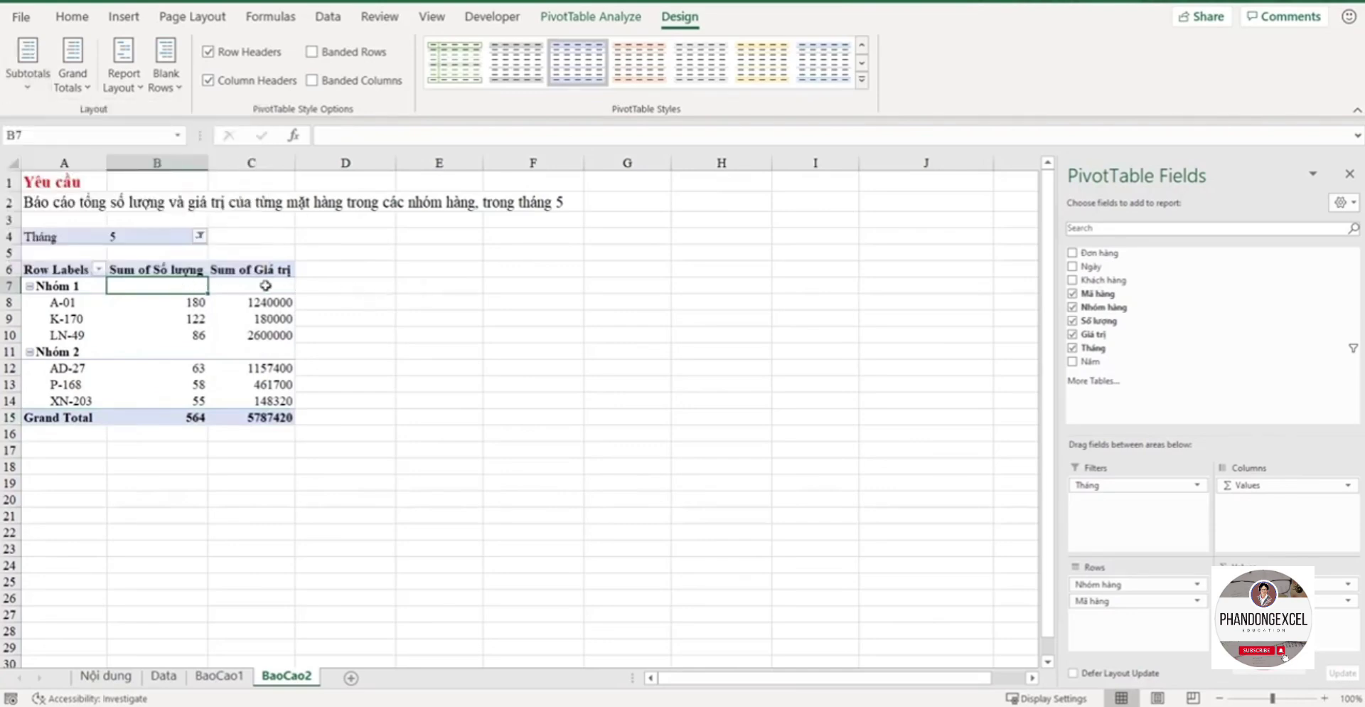
left_click_drag(172, 285, 265, 284)
left_click_drag(170, 350, 273, 351)
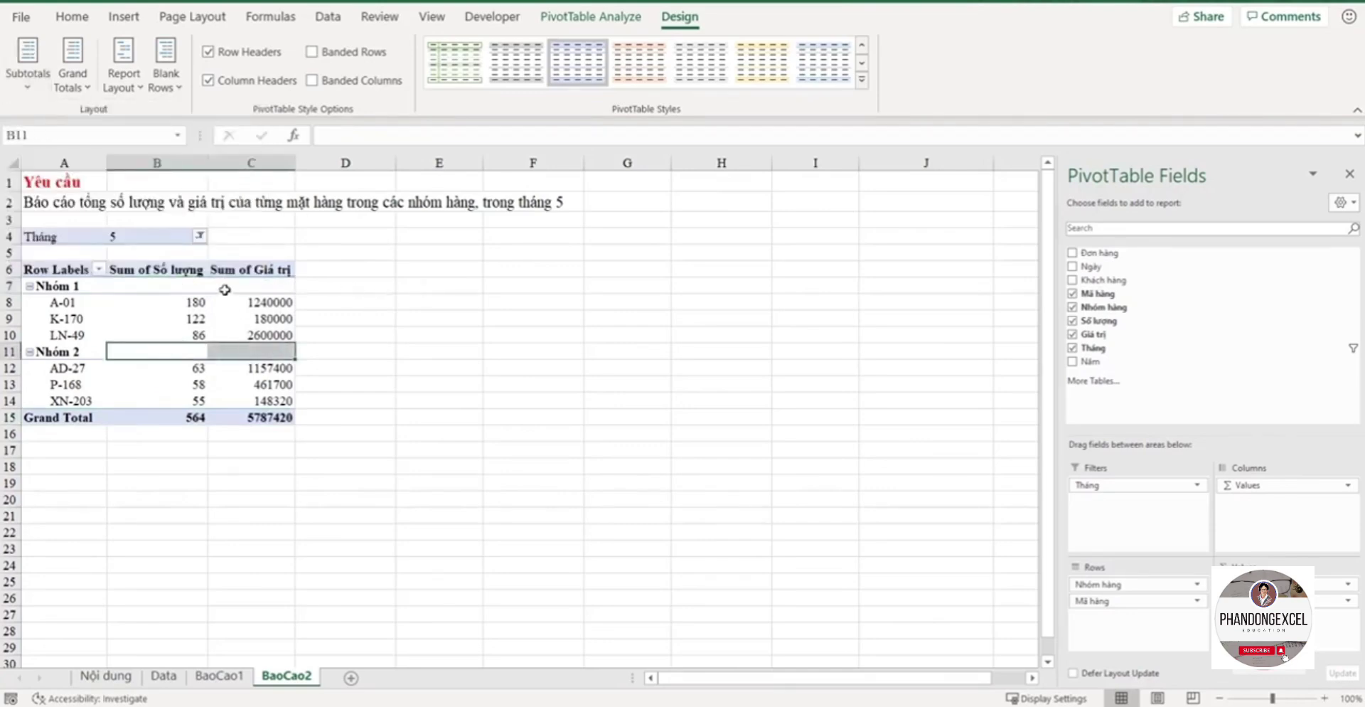
left_click(186, 285)
Step: Show group subtotals as Total rows below, then at the top of each group
left_click(31, 83)
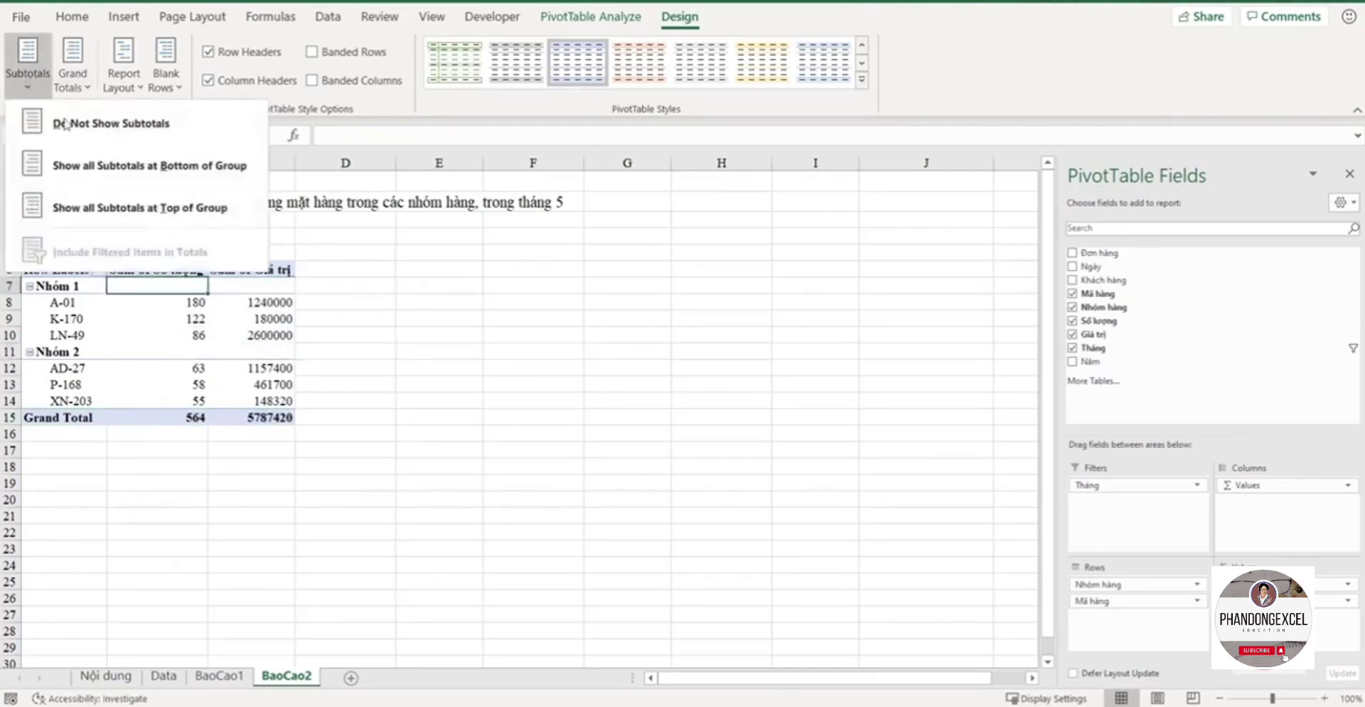
left_click(111, 168)
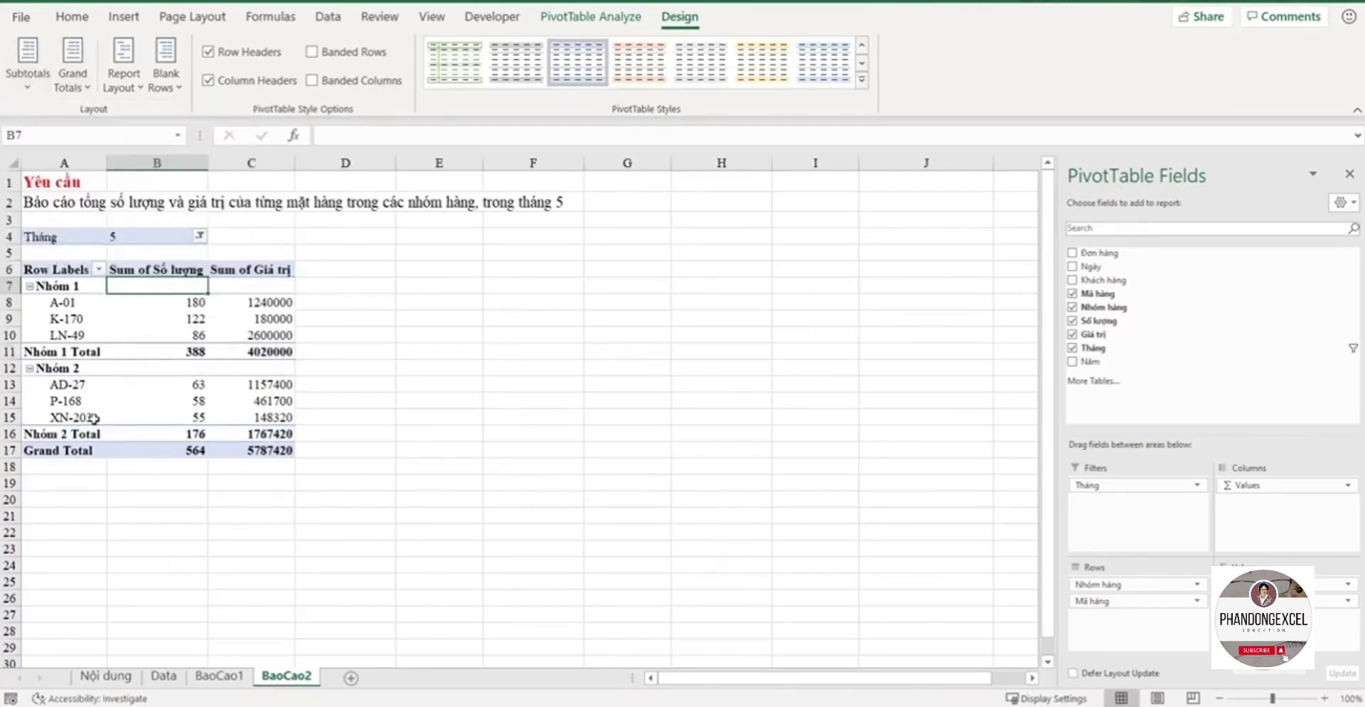
left_click(41, 352)
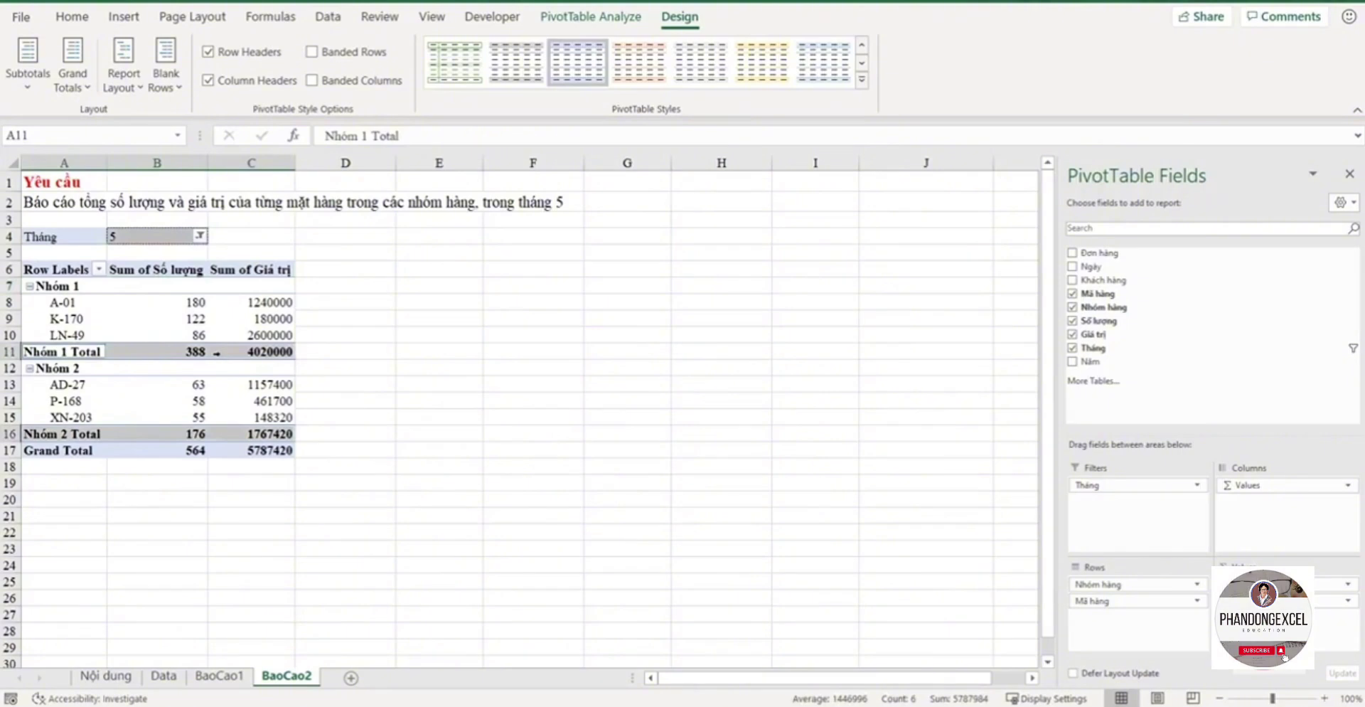
left_click(29, 79)
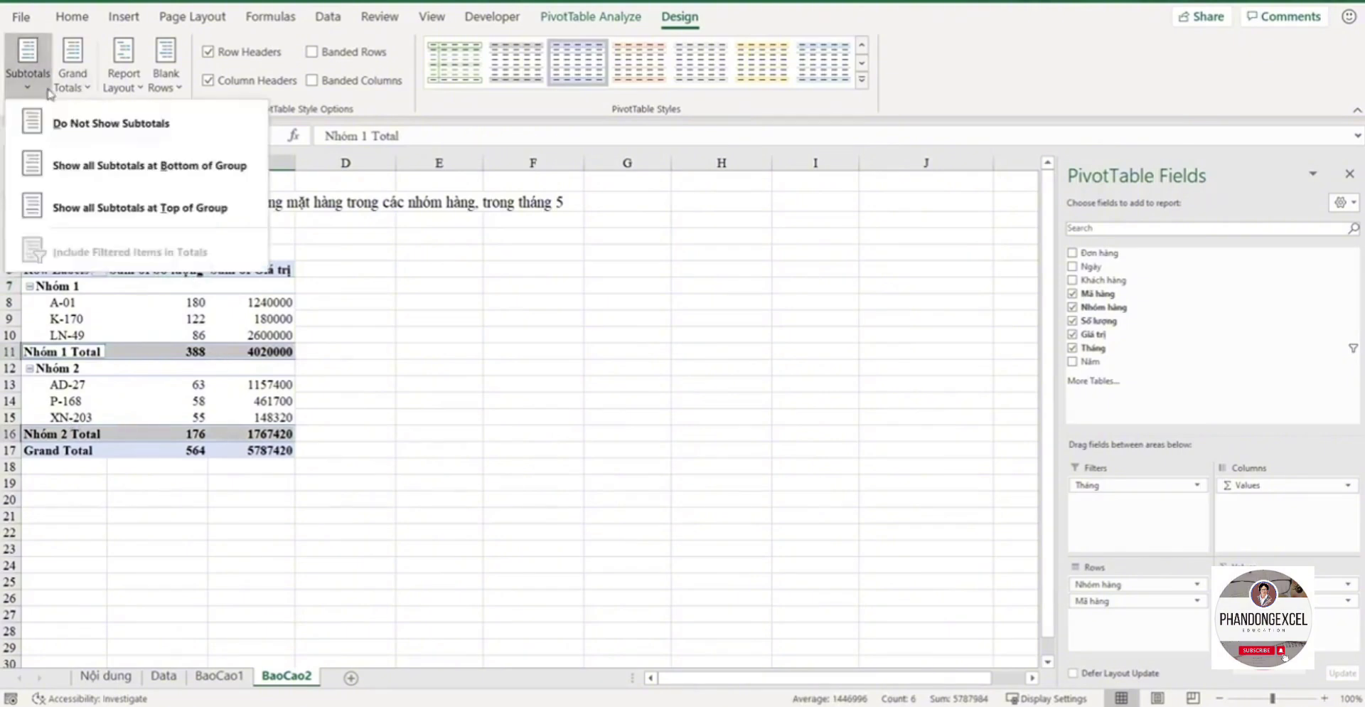
left_click(137, 213)
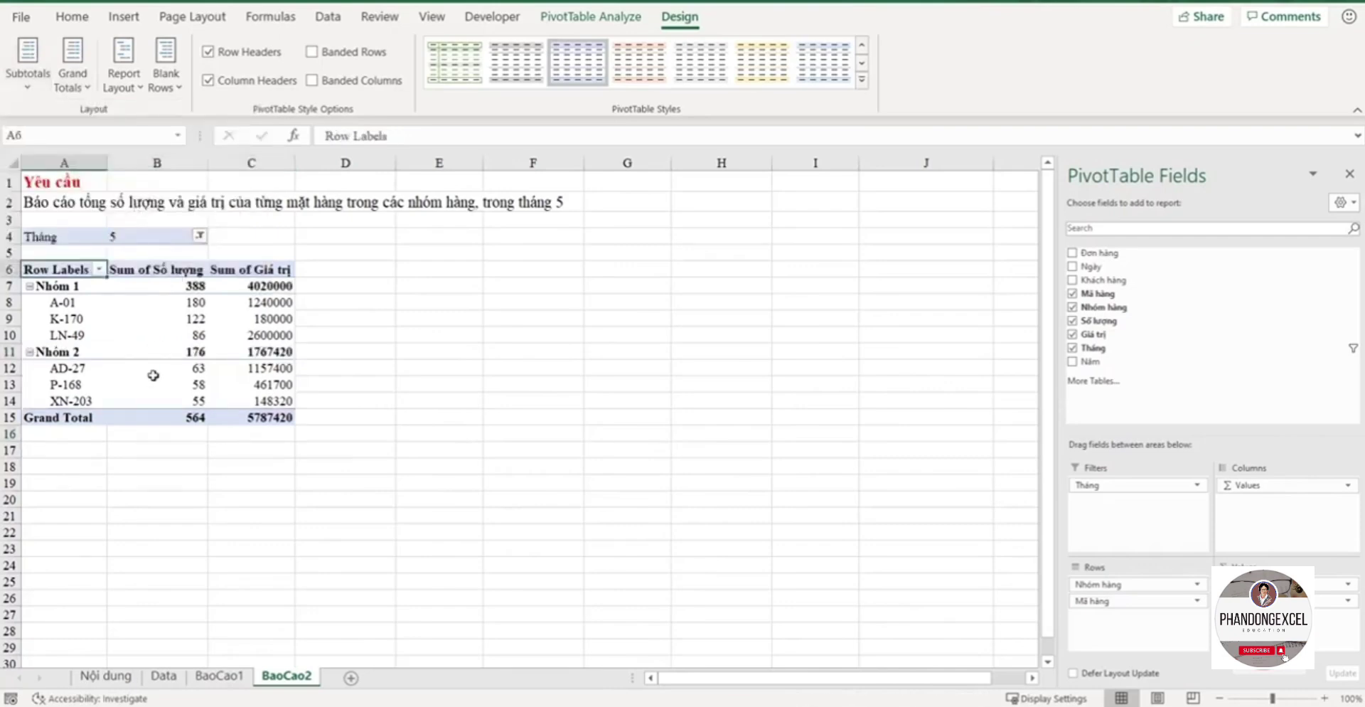
left_click(71, 85)
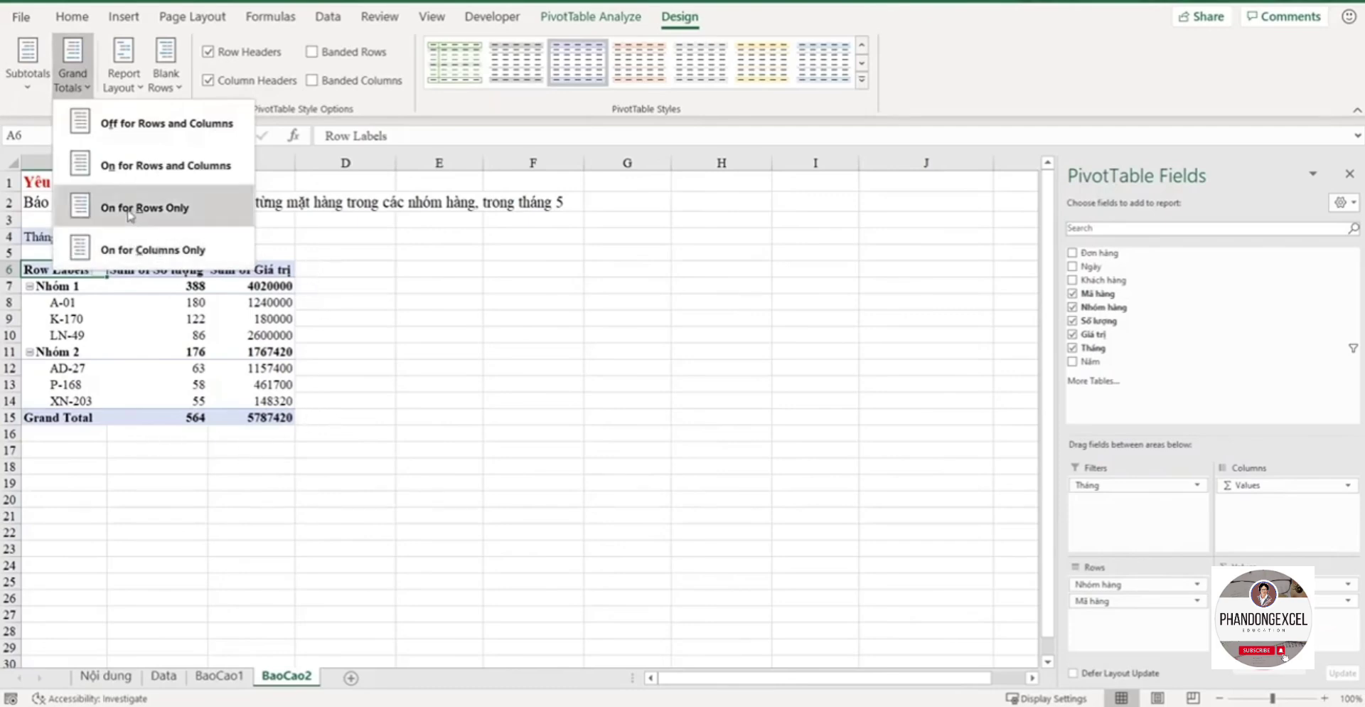
left_click(132, 250)
left_click(88, 102)
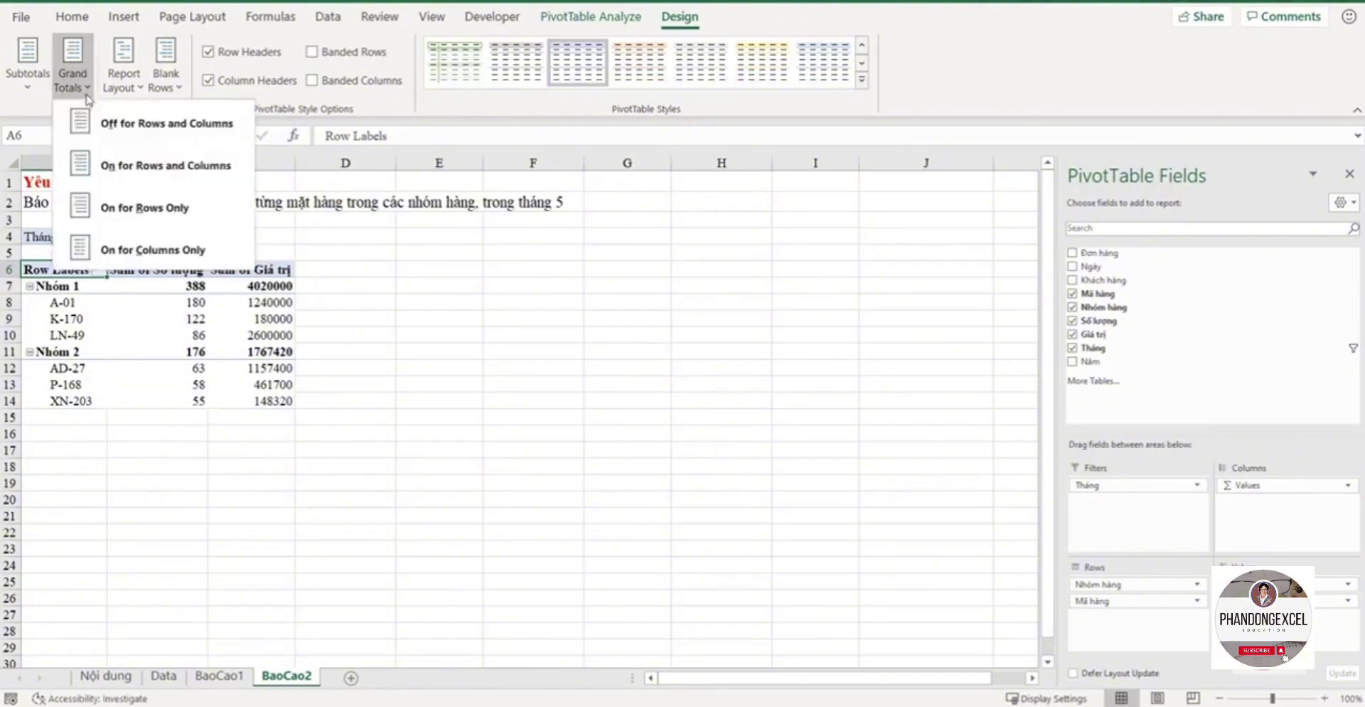
left_click(109, 122)
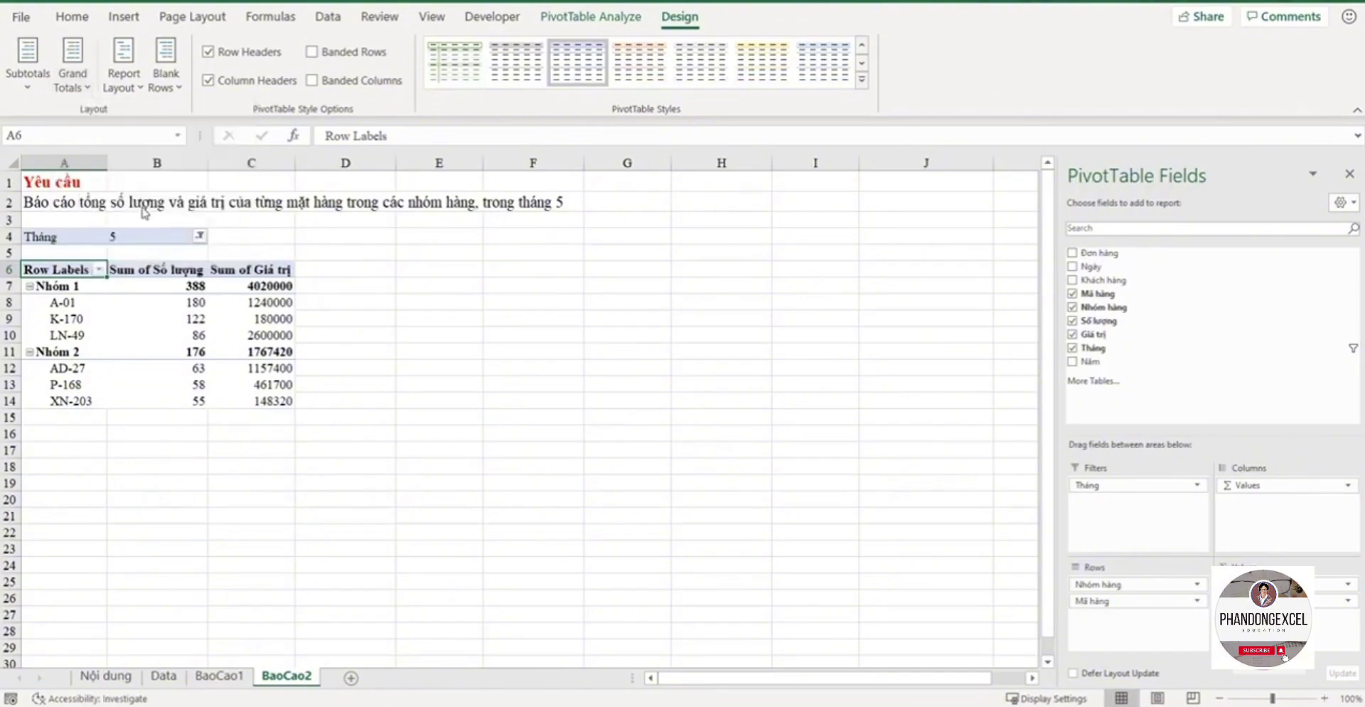
left_click(73, 78)
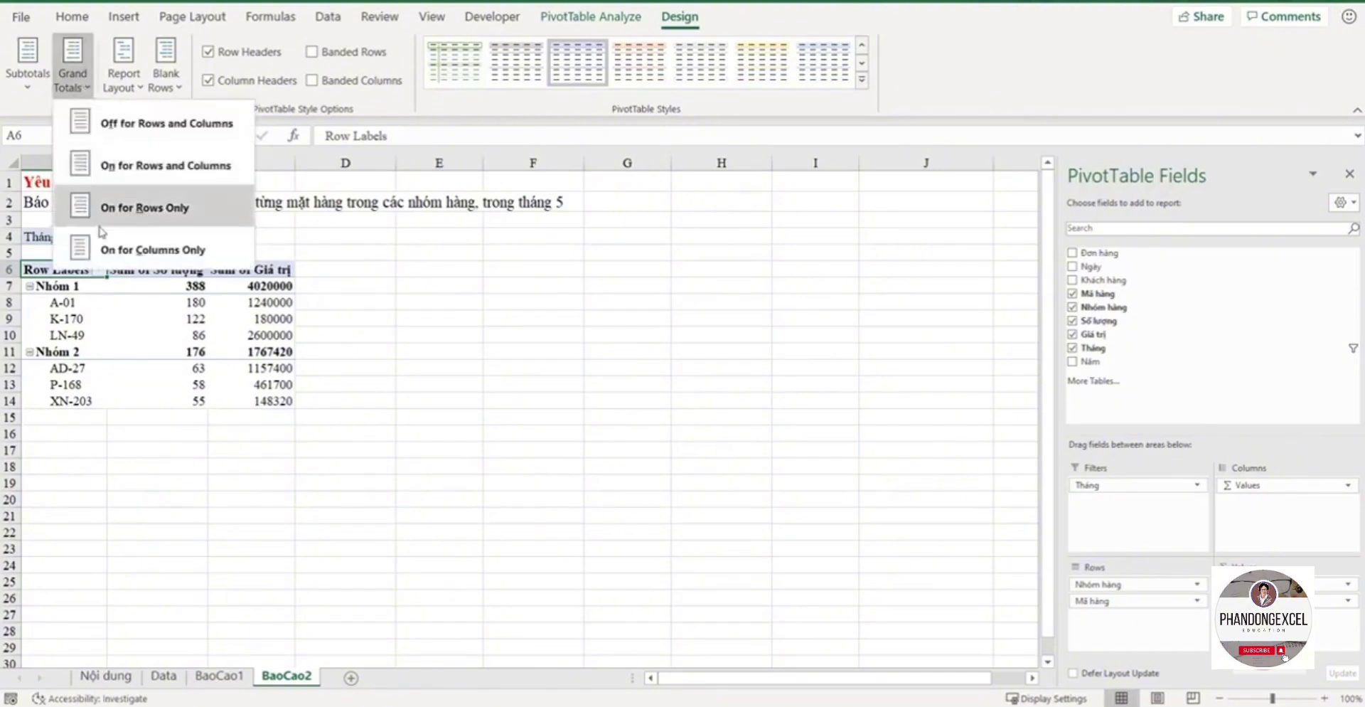
left_click(150, 165)
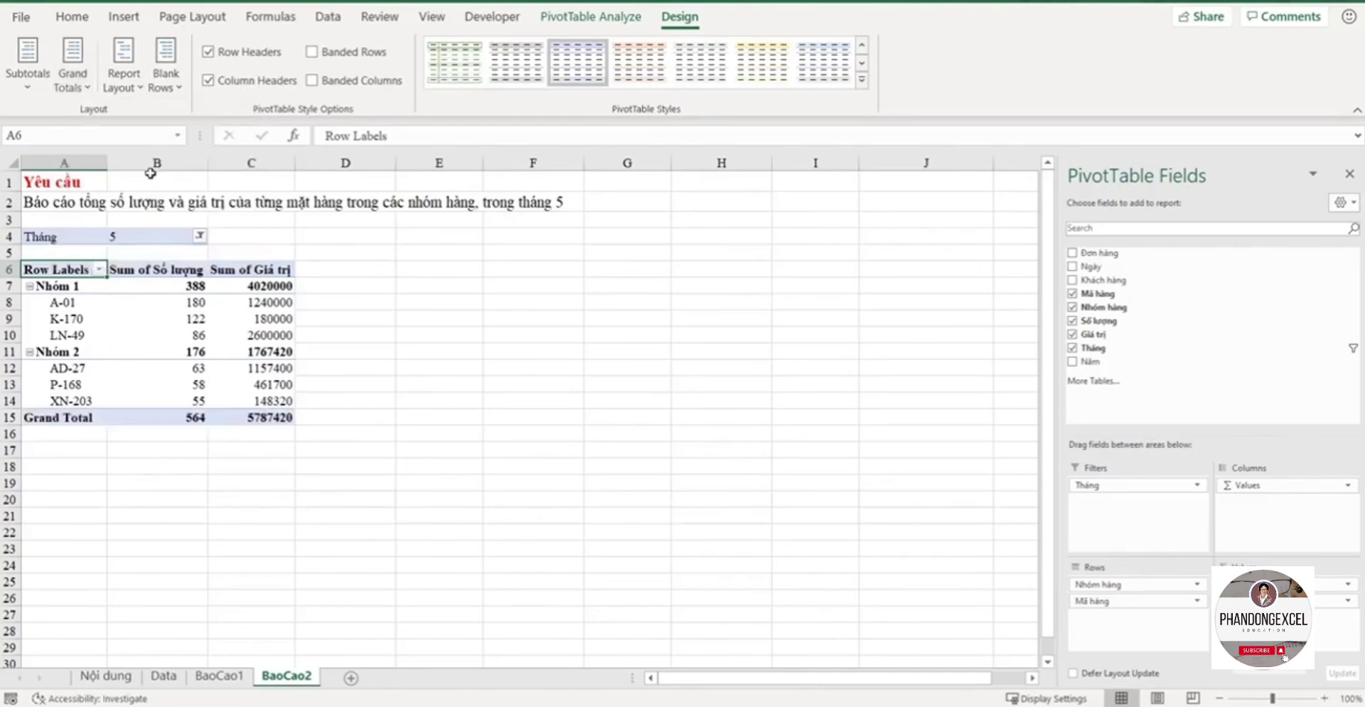
left_click(75, 79)
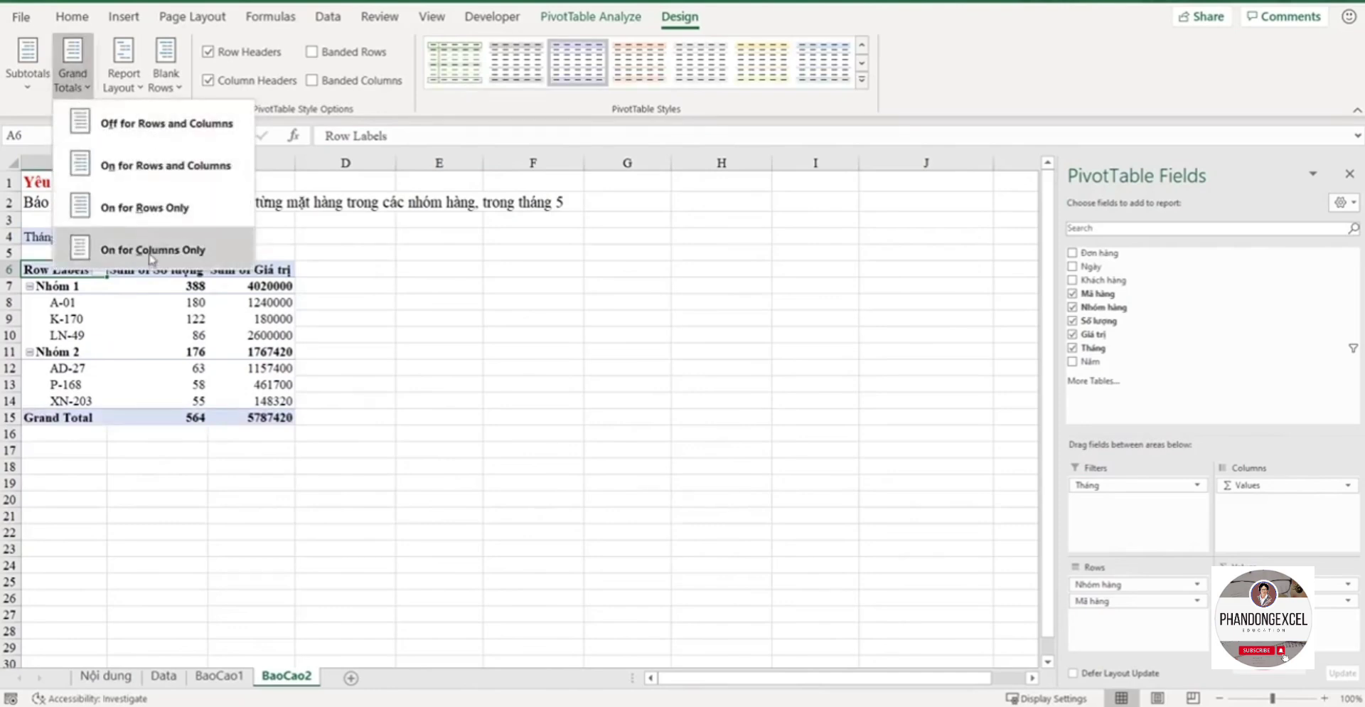
left_click(154, 177)
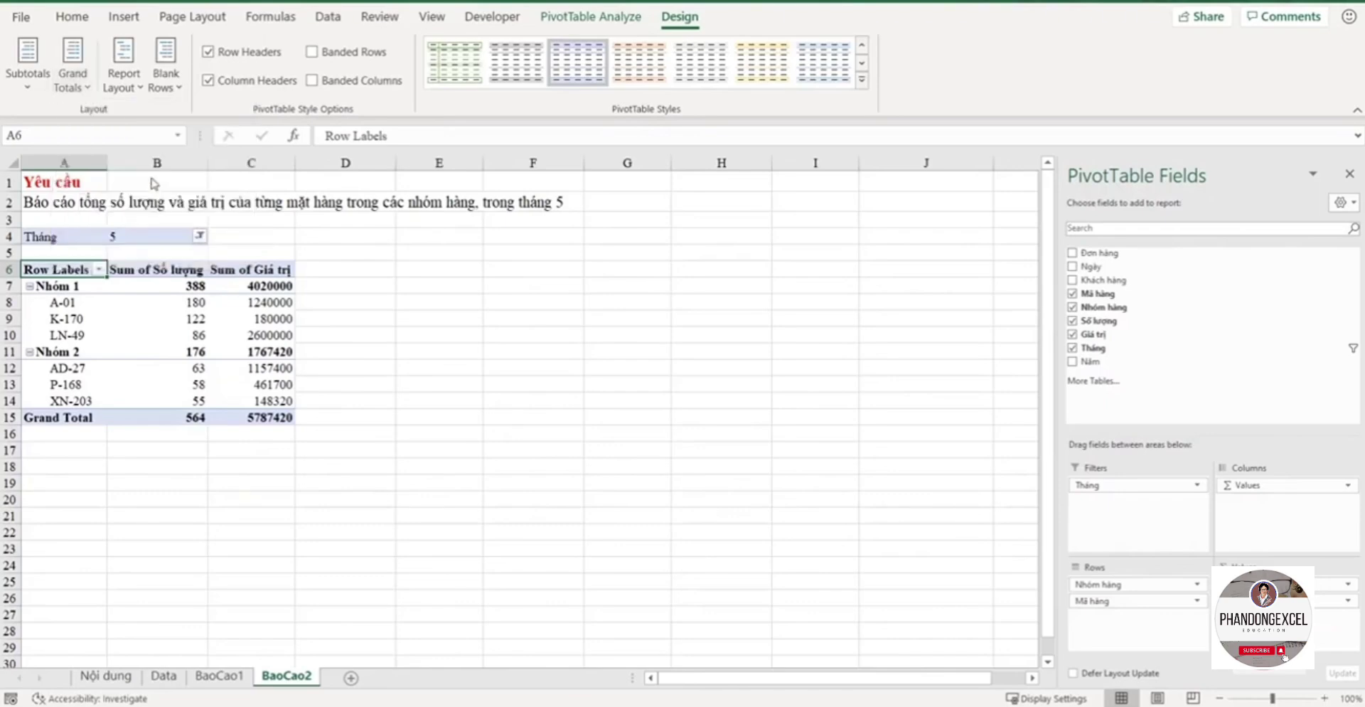
left_click(76, 88)
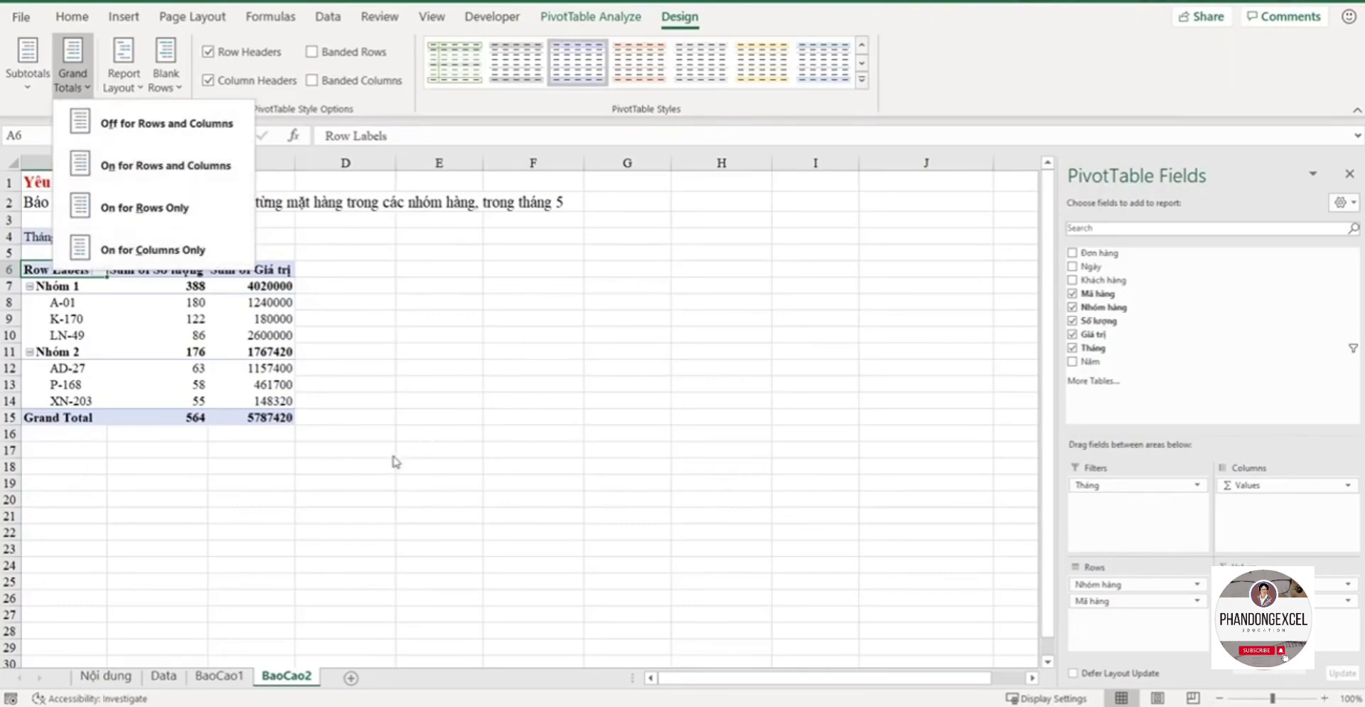
left_click(69, 432)
left_click(66, 418)
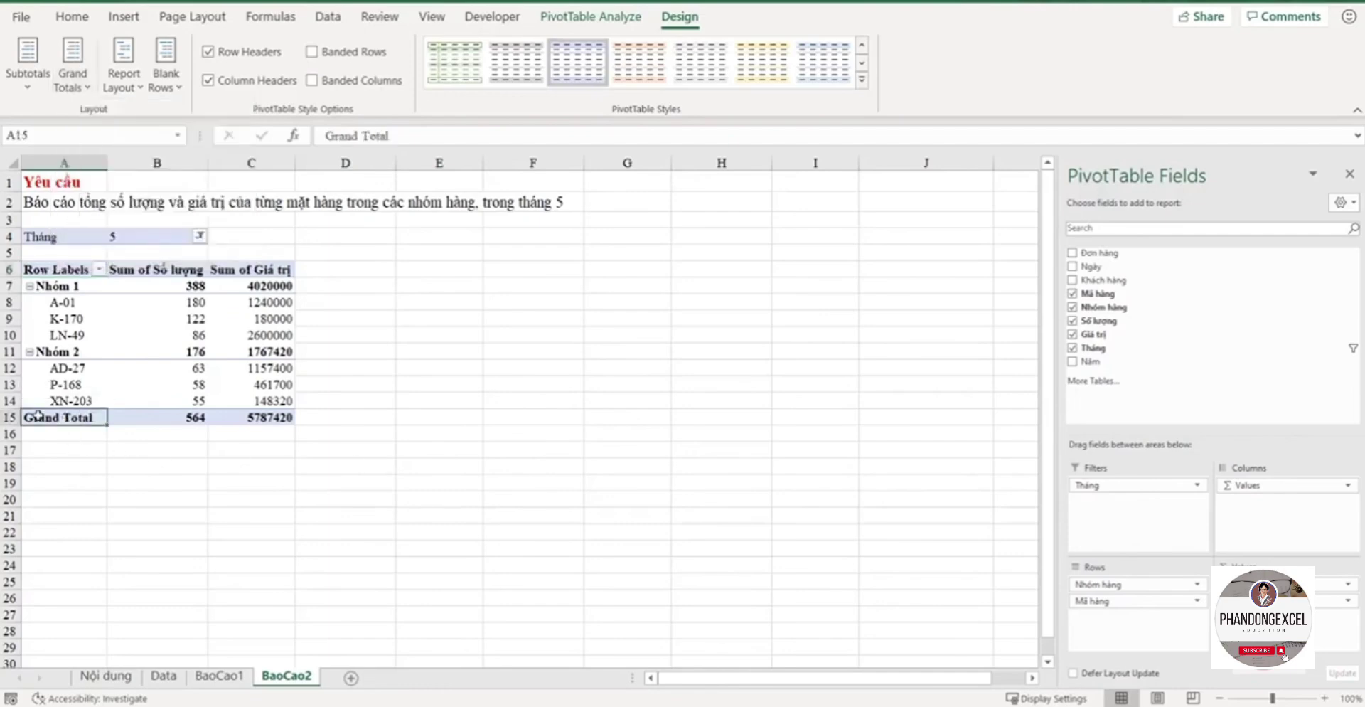
left_click_drag(71, 418, 272, 414)
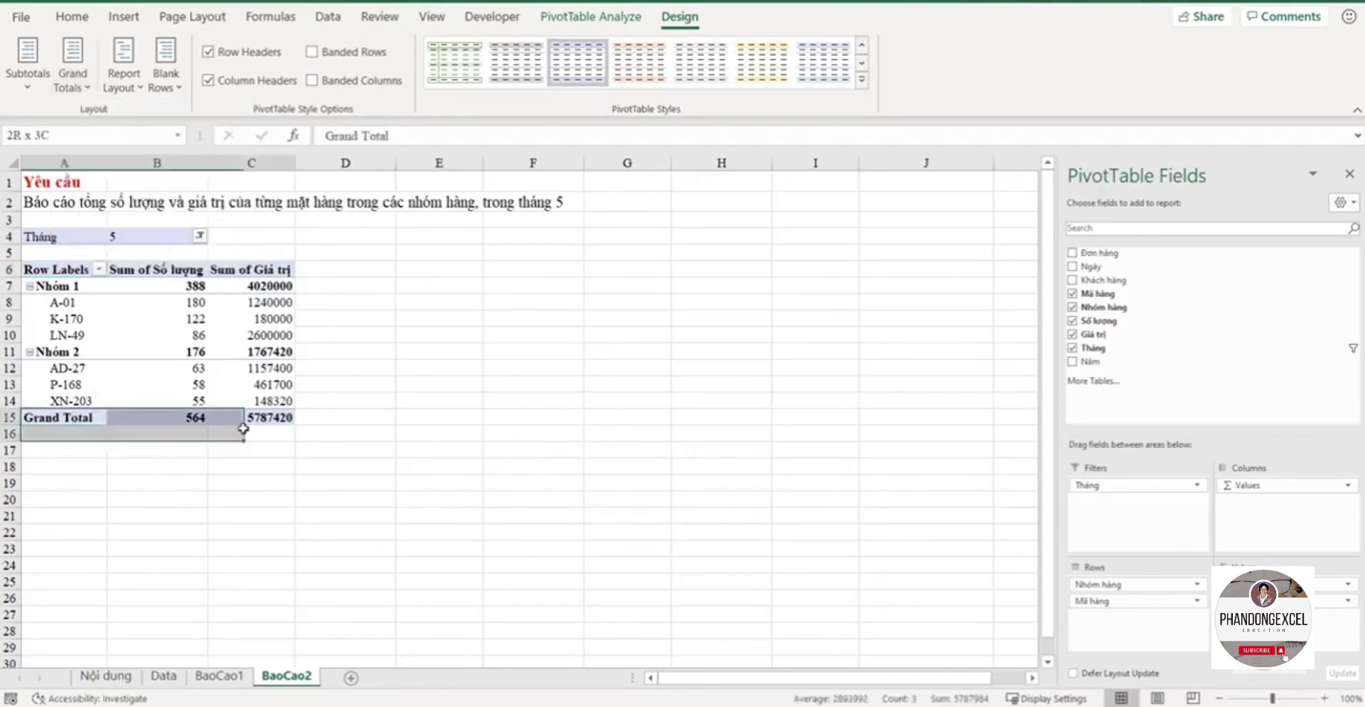
left_click_drag(332, 273, 338, 418)
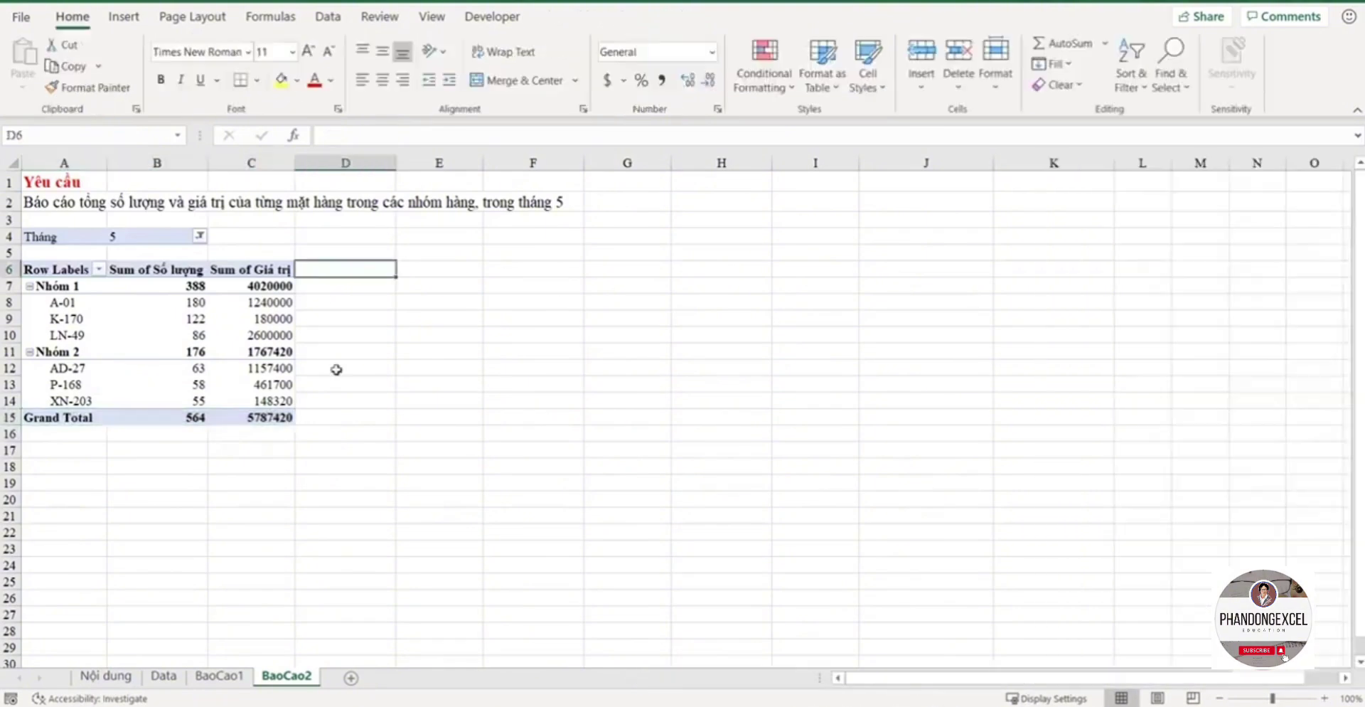
left_click(185, 264)
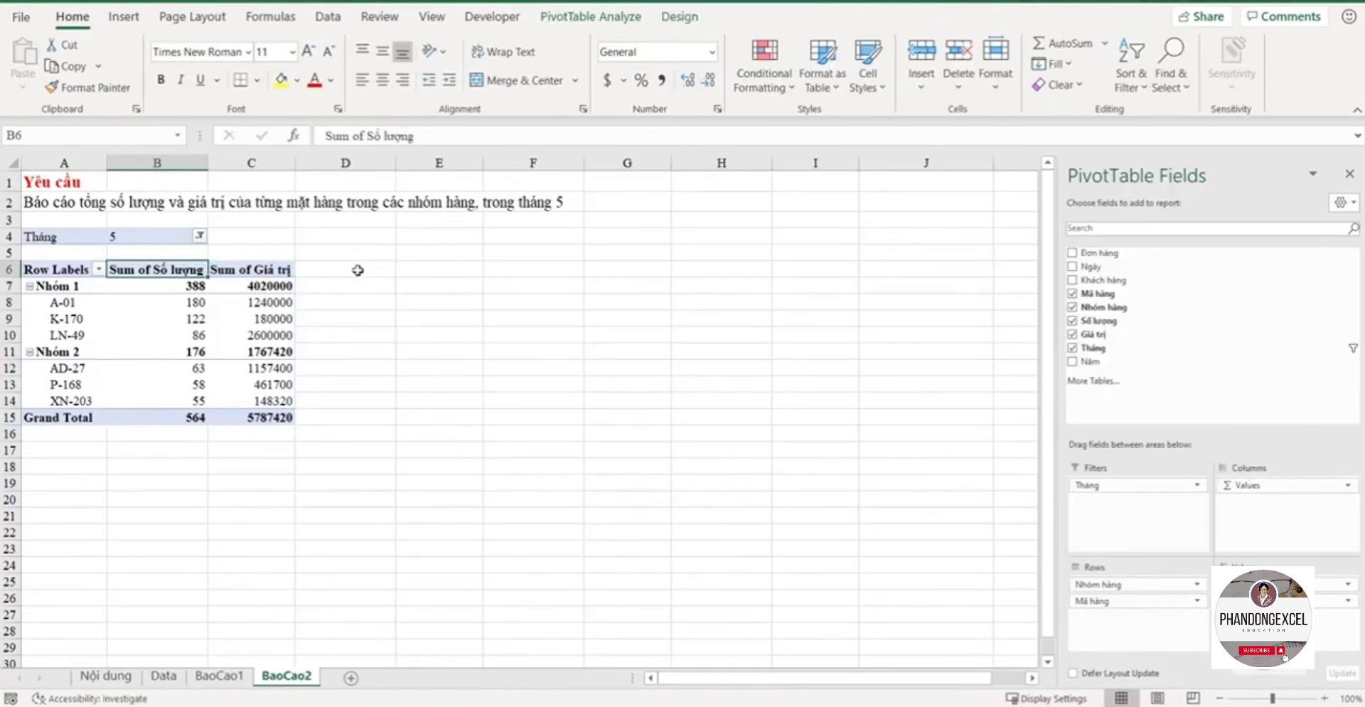
left_click_drag(356, 268, 350, 410)
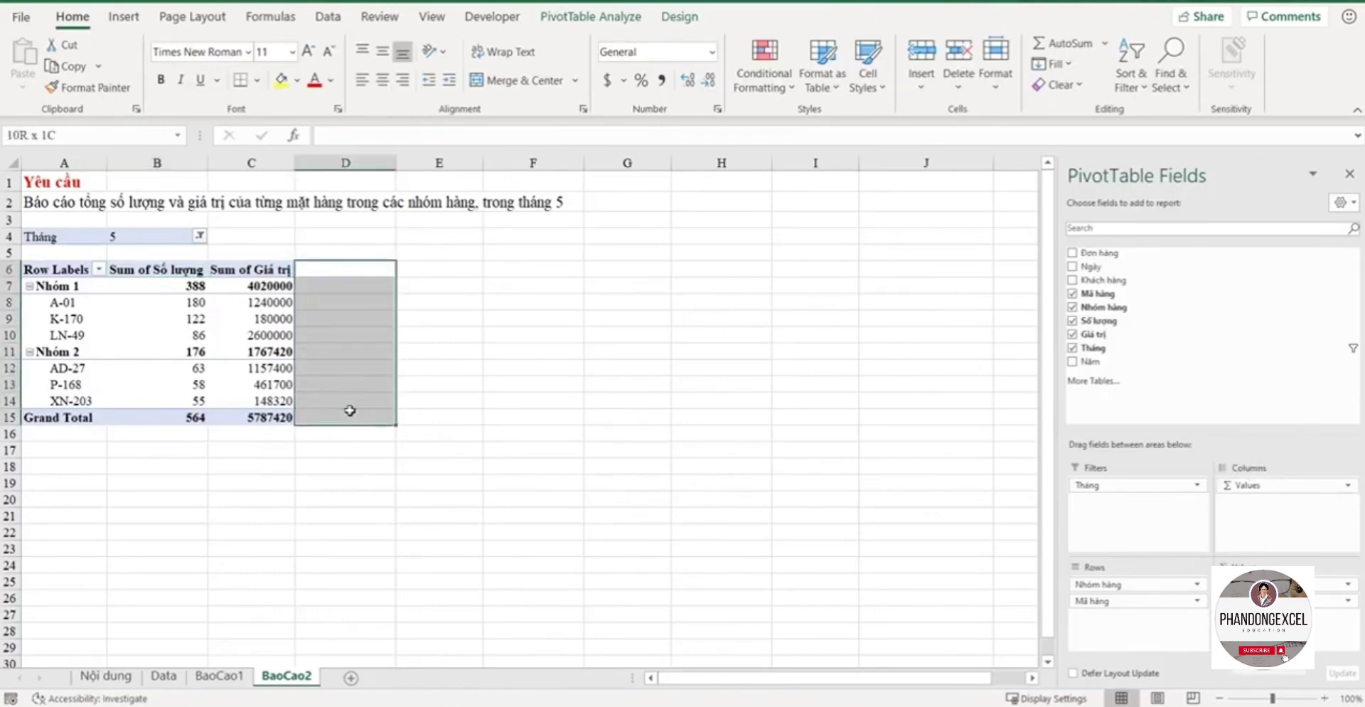
left_click(69, 418)
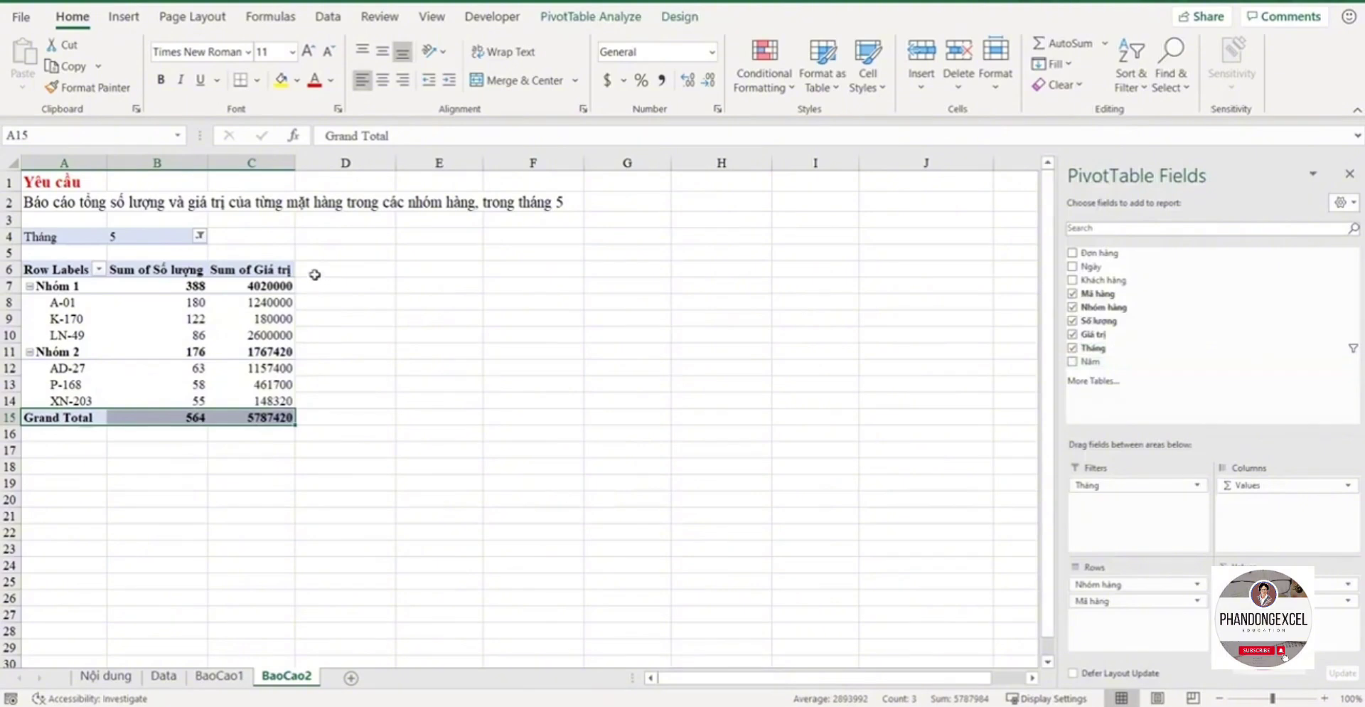
left_click_drag(314, 271, 315, 418)
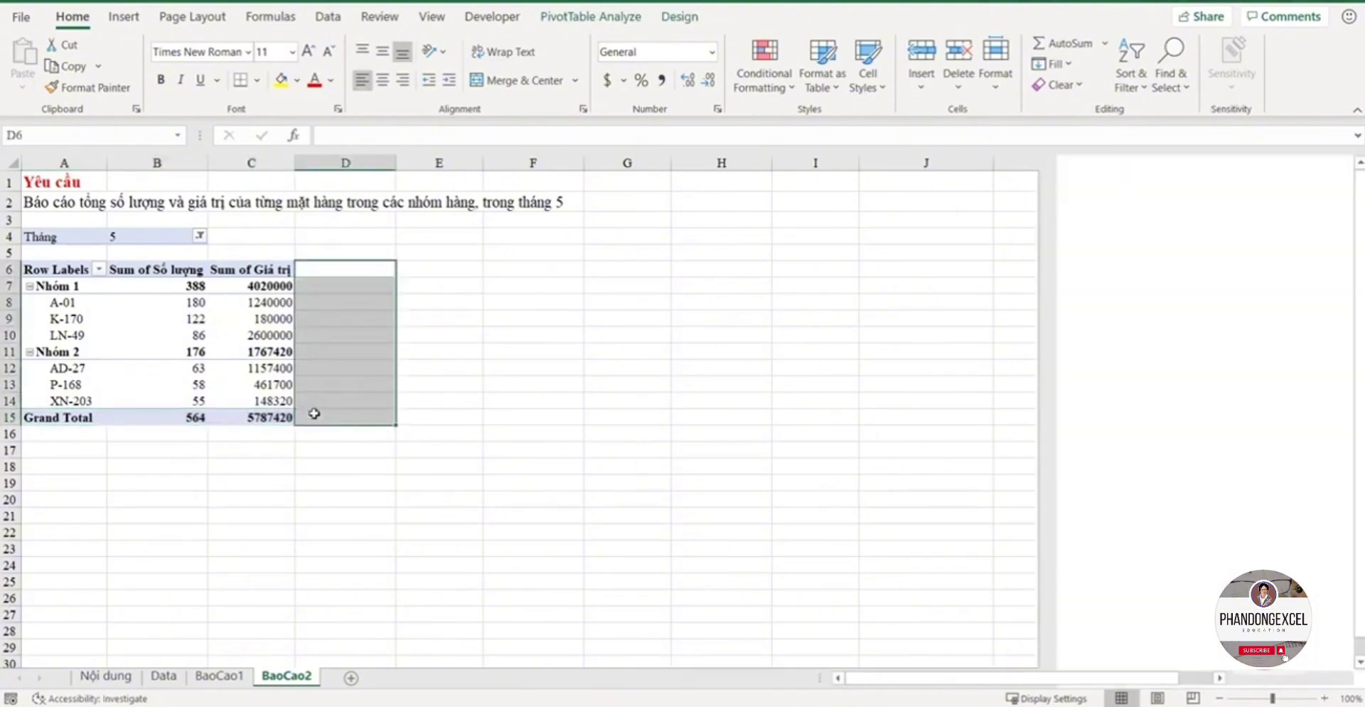
left_click(146, 398)
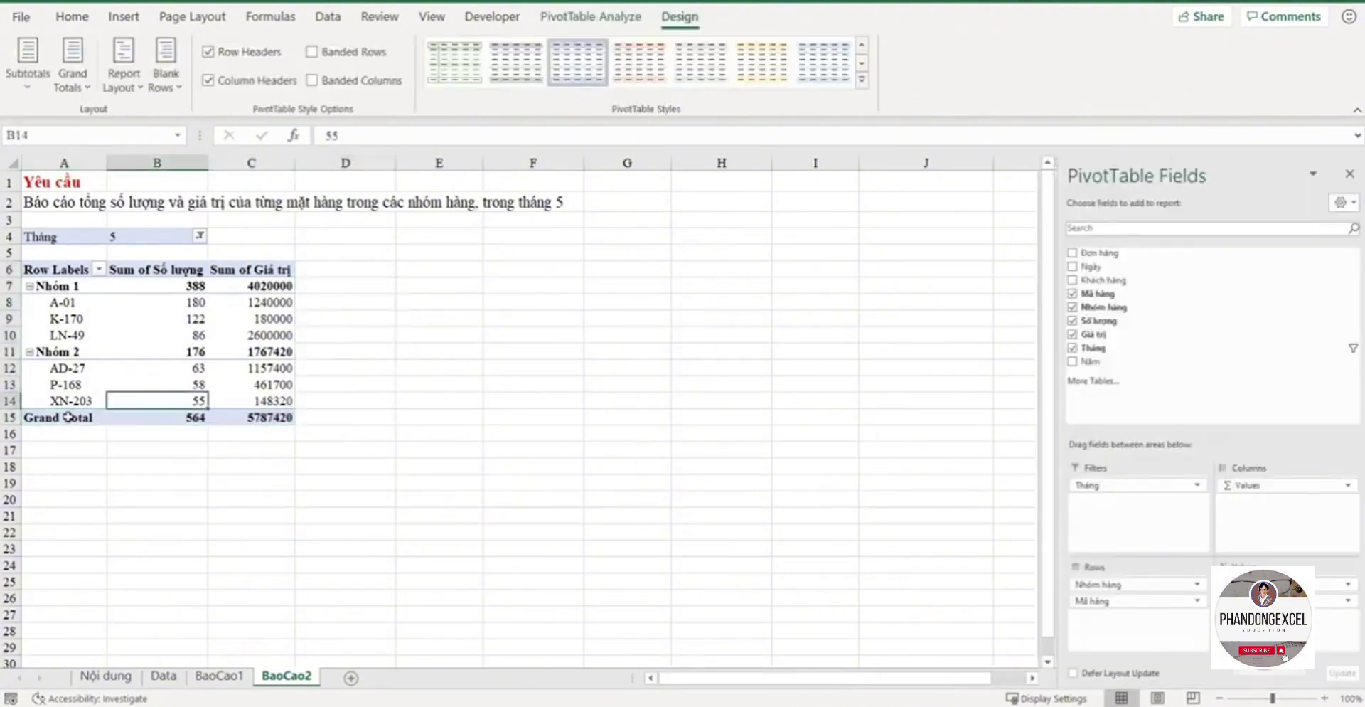
left_click_drag(68, 416, 286, 418)
left_click(73, 64)
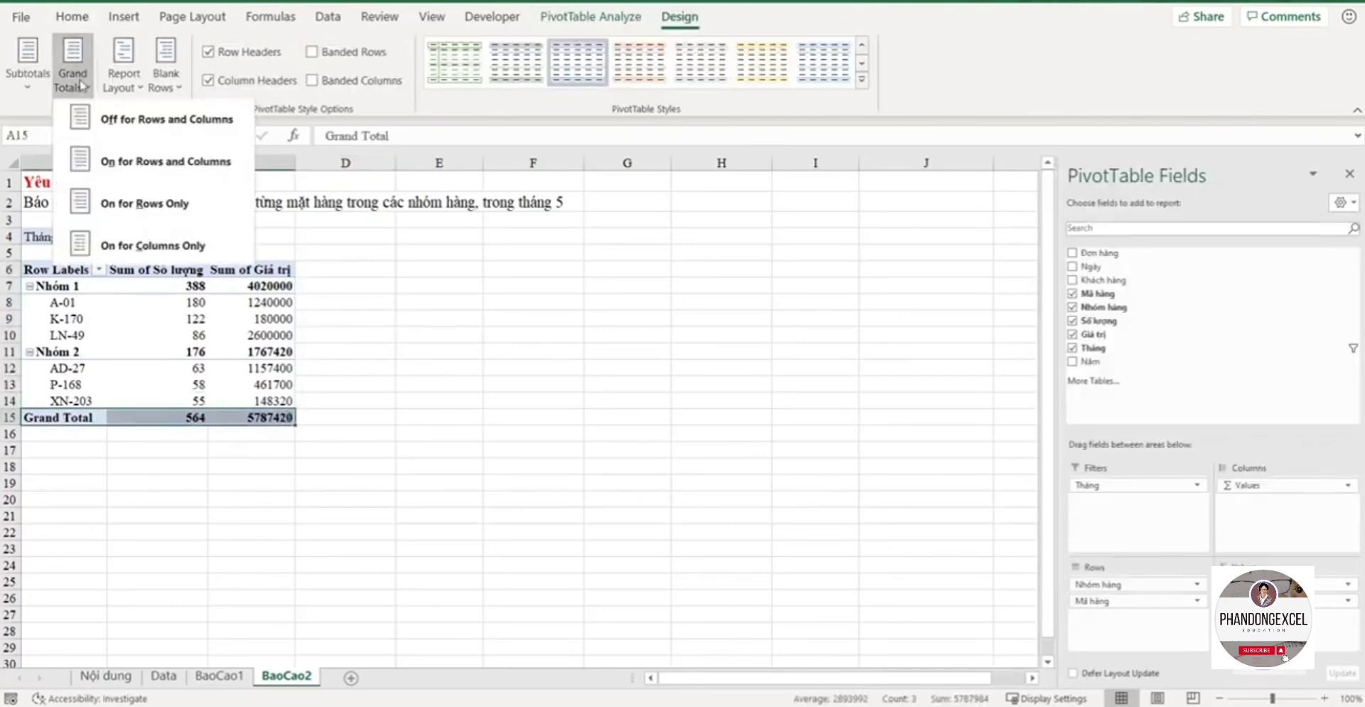
left_click(120, 122)
left_click(494, 313)
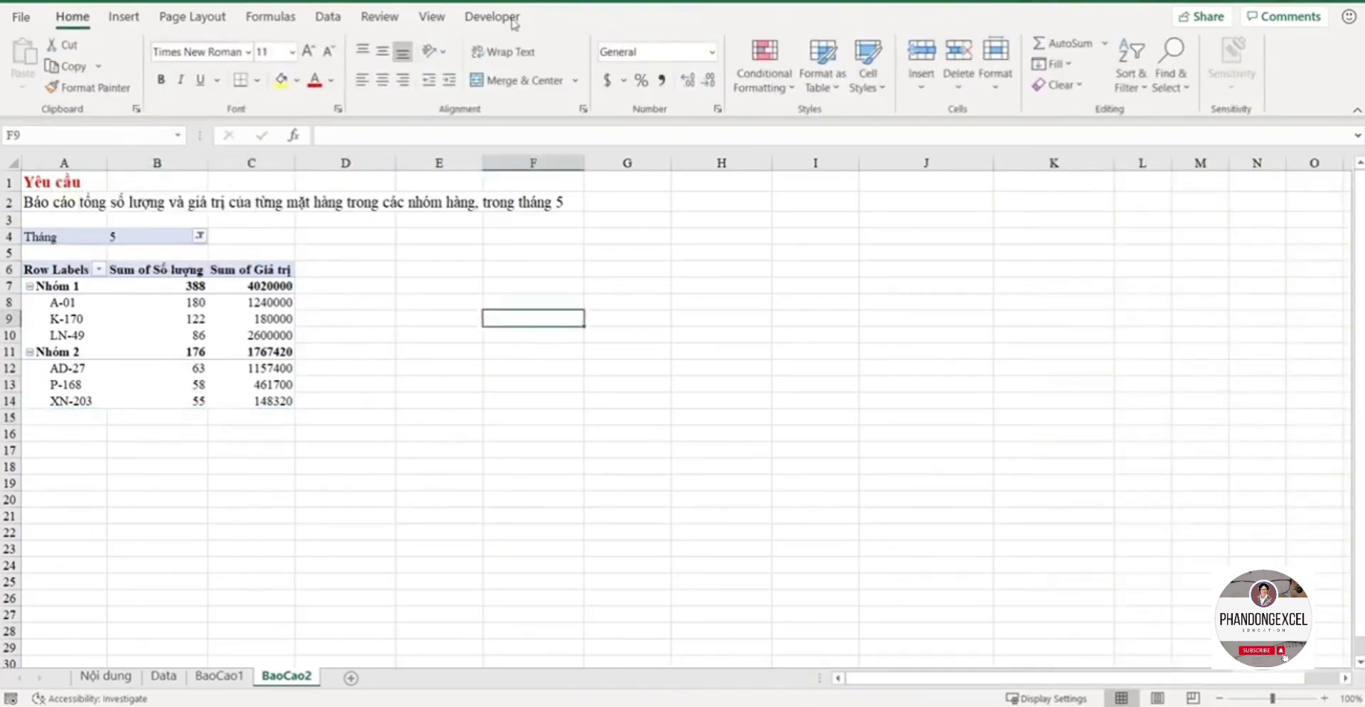
left_click(195, 341)
left_click(679, 17)
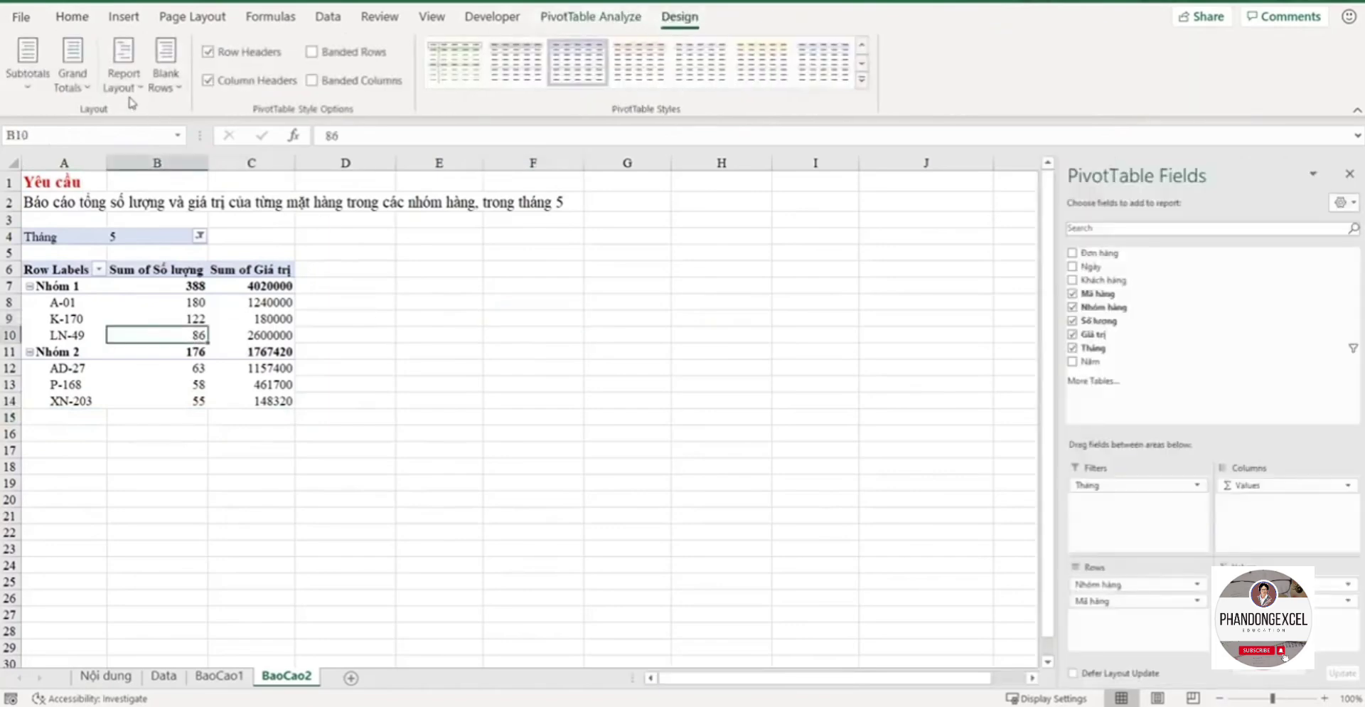
left_click(72, 71)
left_click(146, 161)
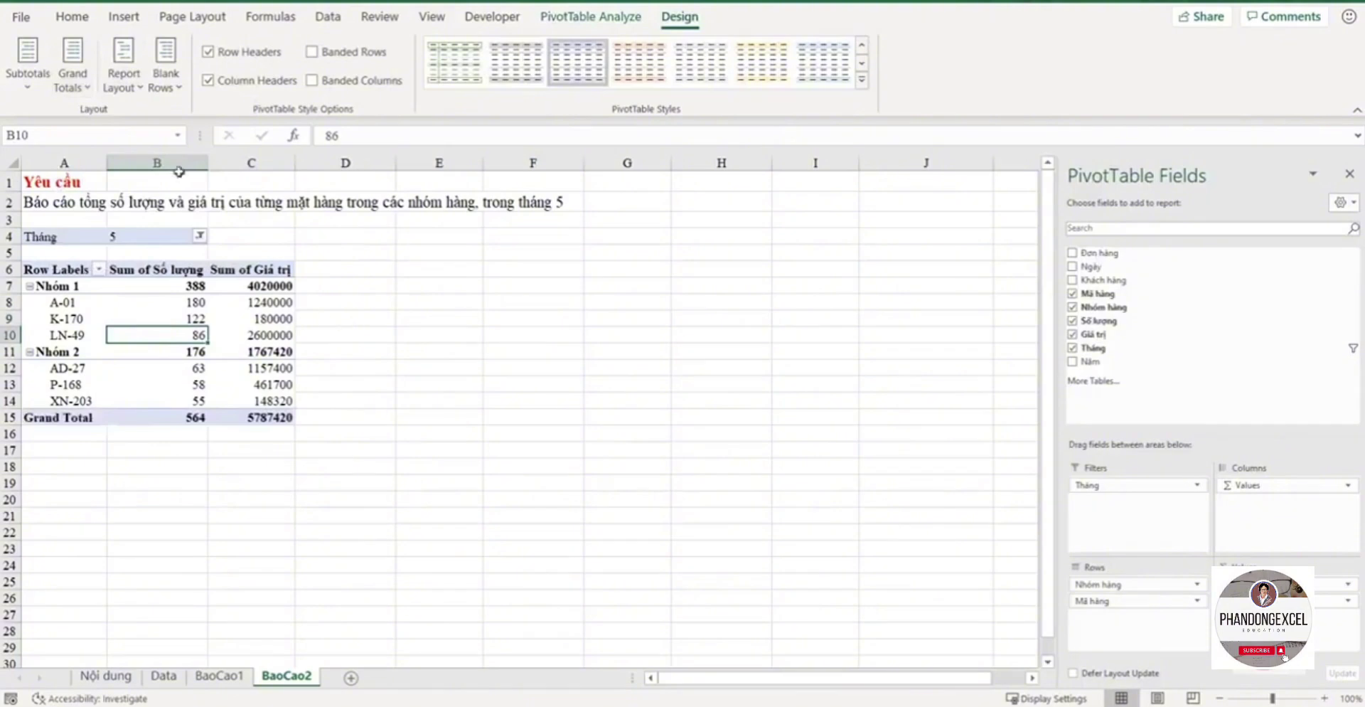
left_click(130, 89)
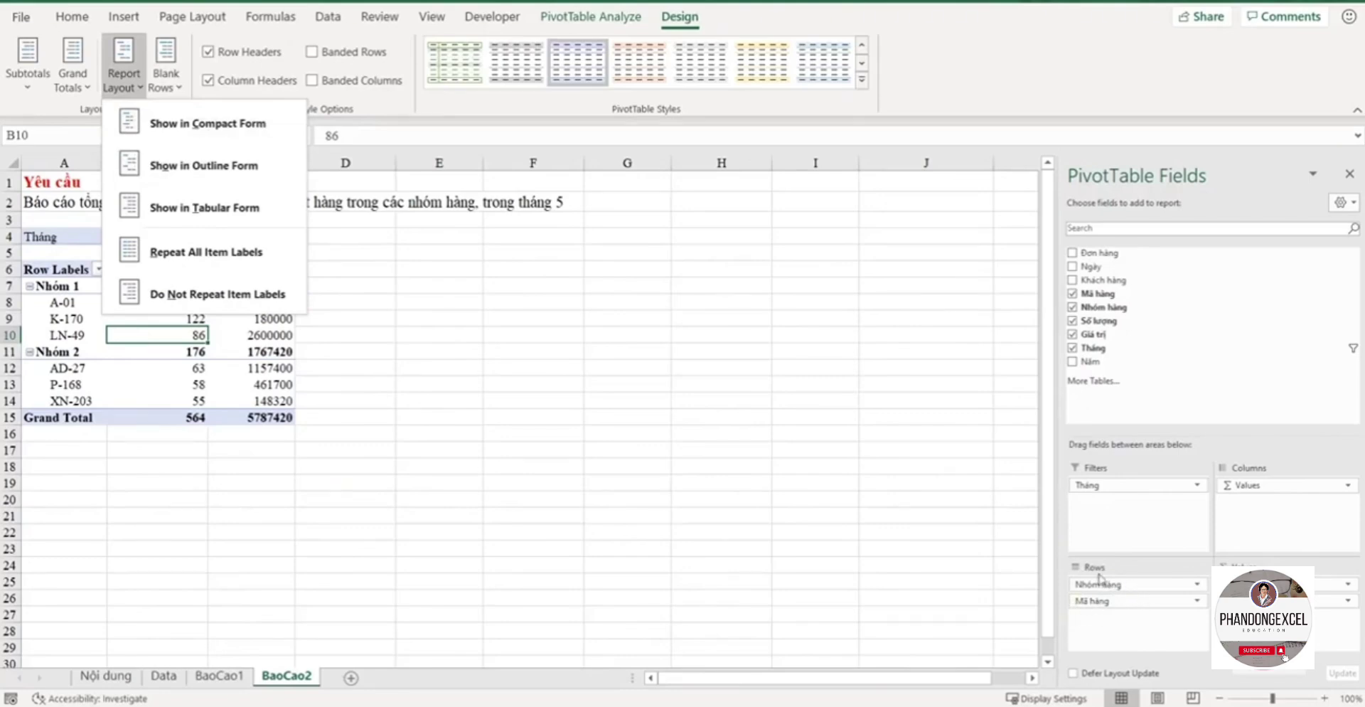
Step: Examine the Nhóm 1 and Nhóm 2 group and item rows in compact form
left_click(61, 299)
left_click(60, 281)
left_click(68, 305)
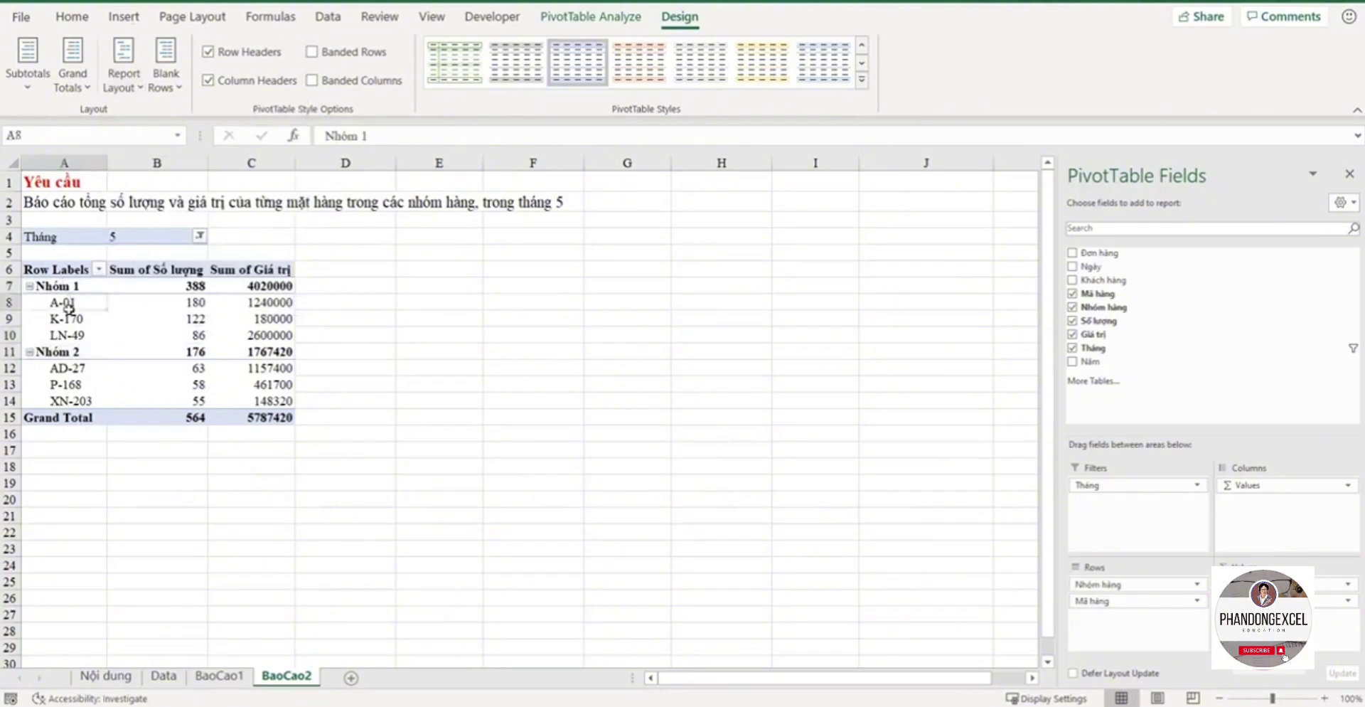
left_click_drag(68, 304, 241, 335)
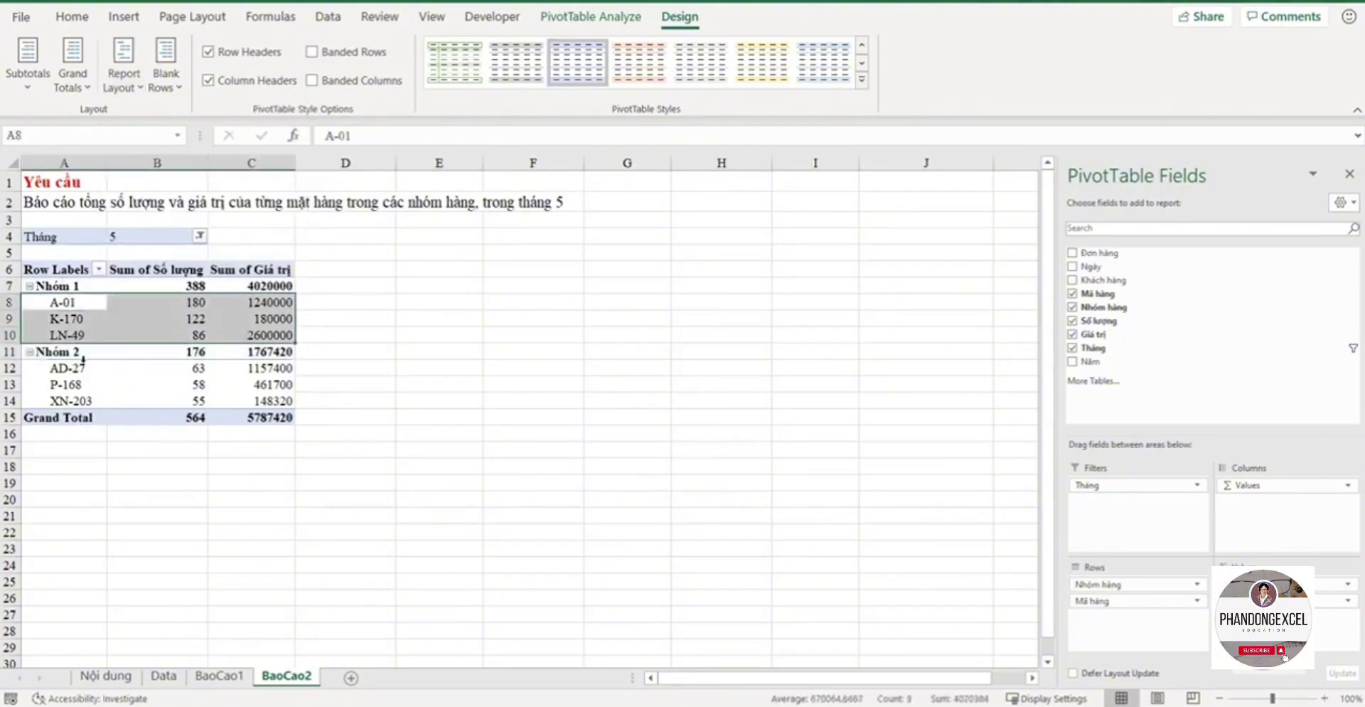
left_click(62, 351)
left_click_drag(64, 367, 277, 402)
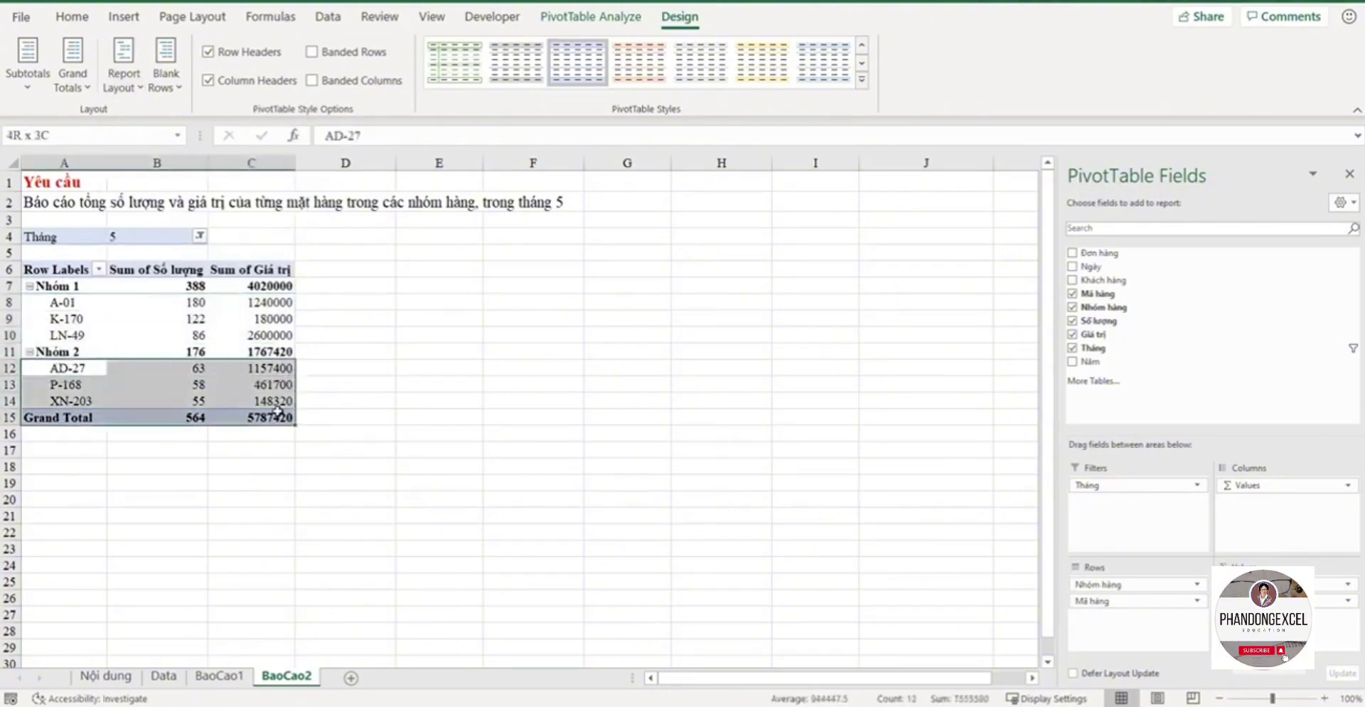
left_click(118, 335)
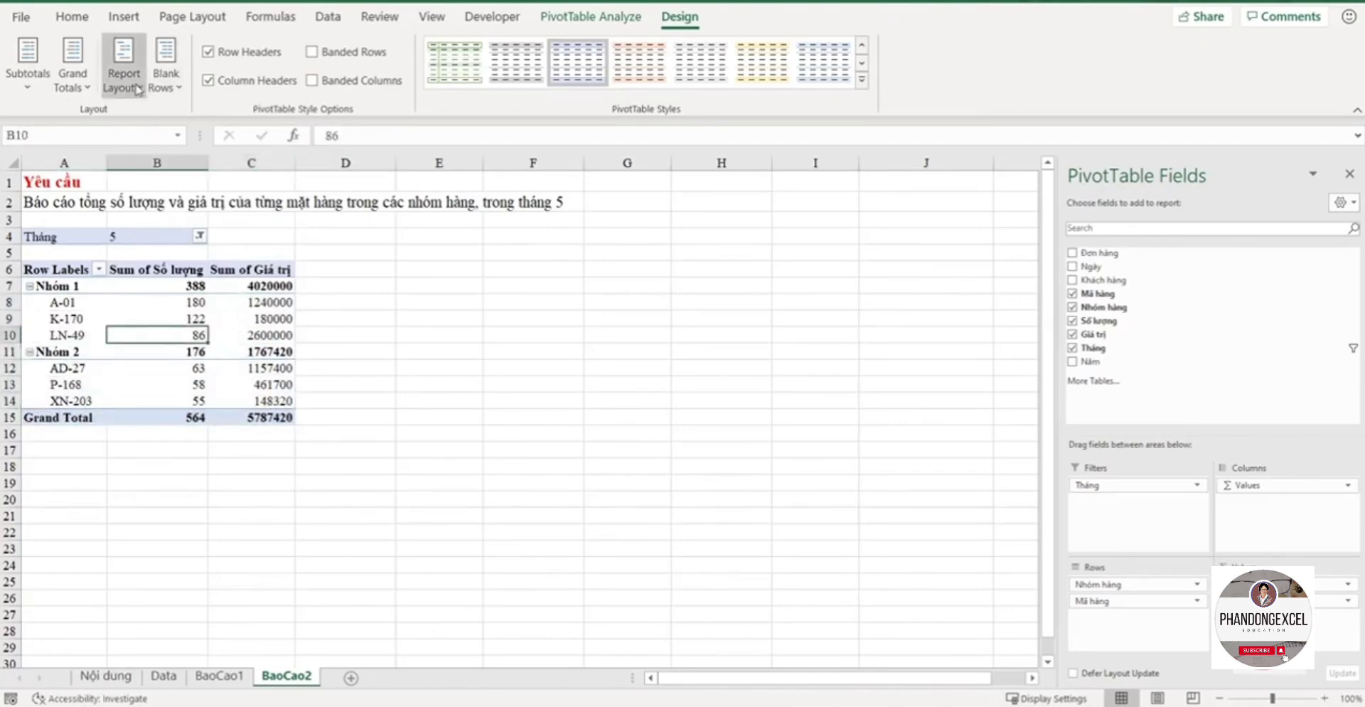
Step: Review the column A group and item labels and bring up the Report Layout options
left_click(137, 89)
left_click(80, 356)
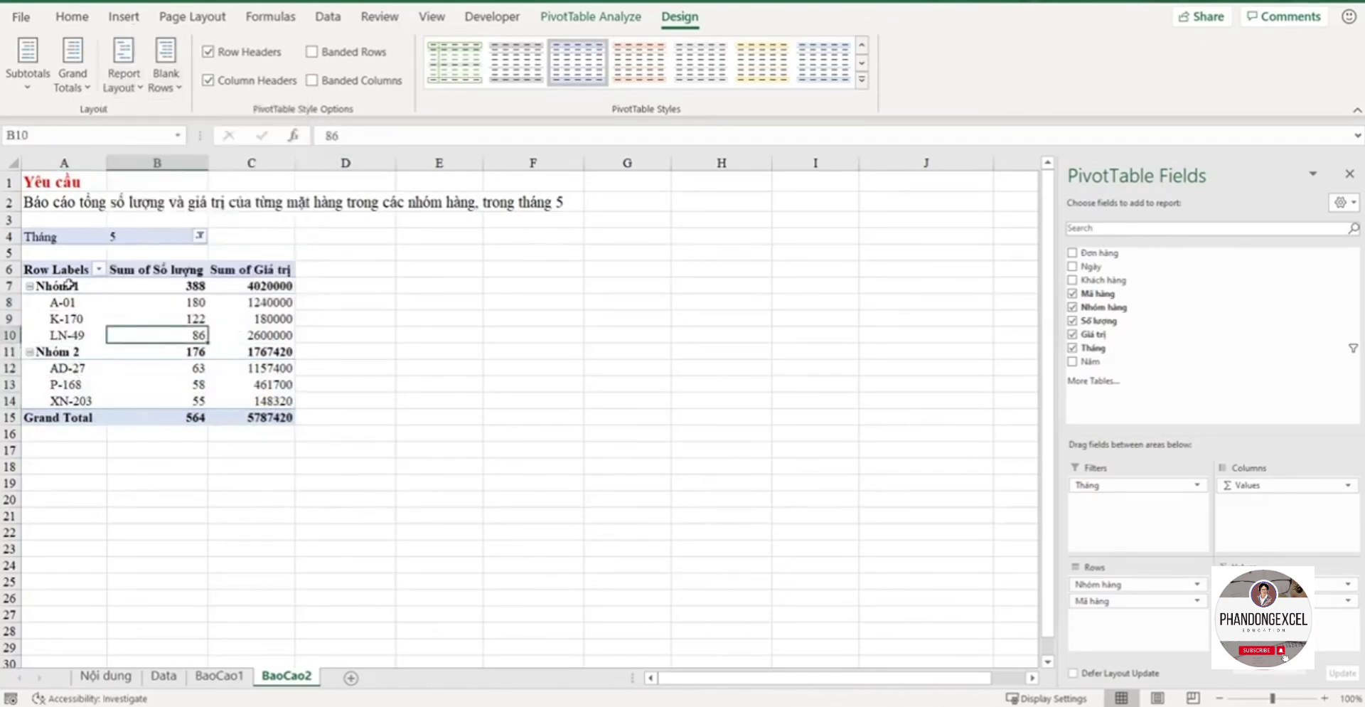
left_click_drag(69, 284, 53, 400)
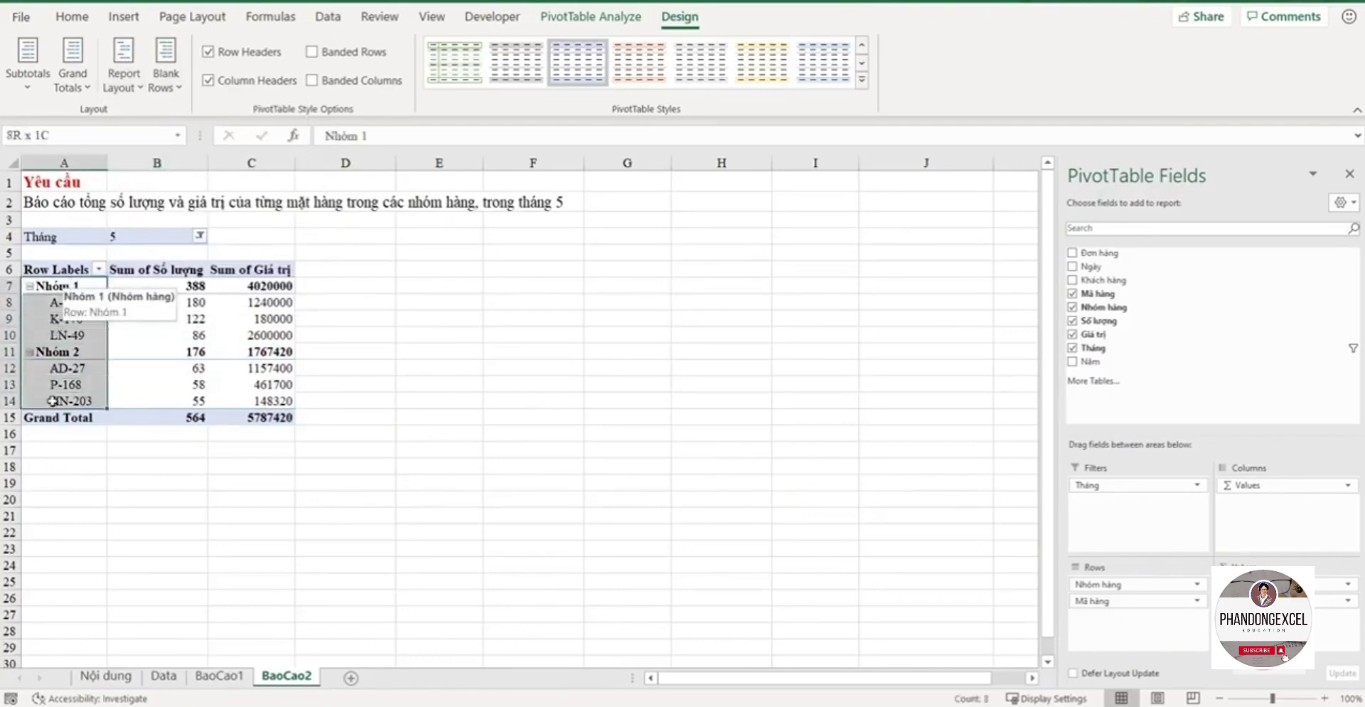
left_click(134, 88)
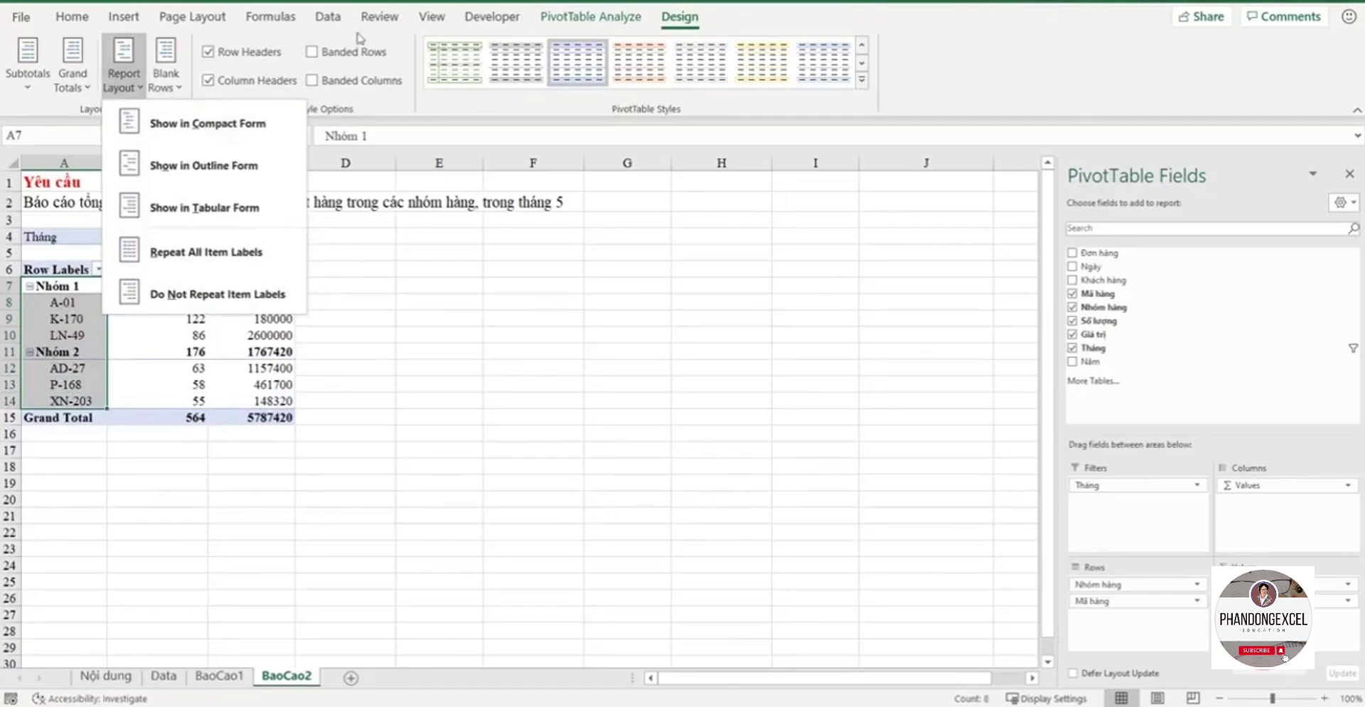
Step: Try outline form, check the Nhóm hàng and Mã hàng columns, then return to compact form
left_click(205, 177)
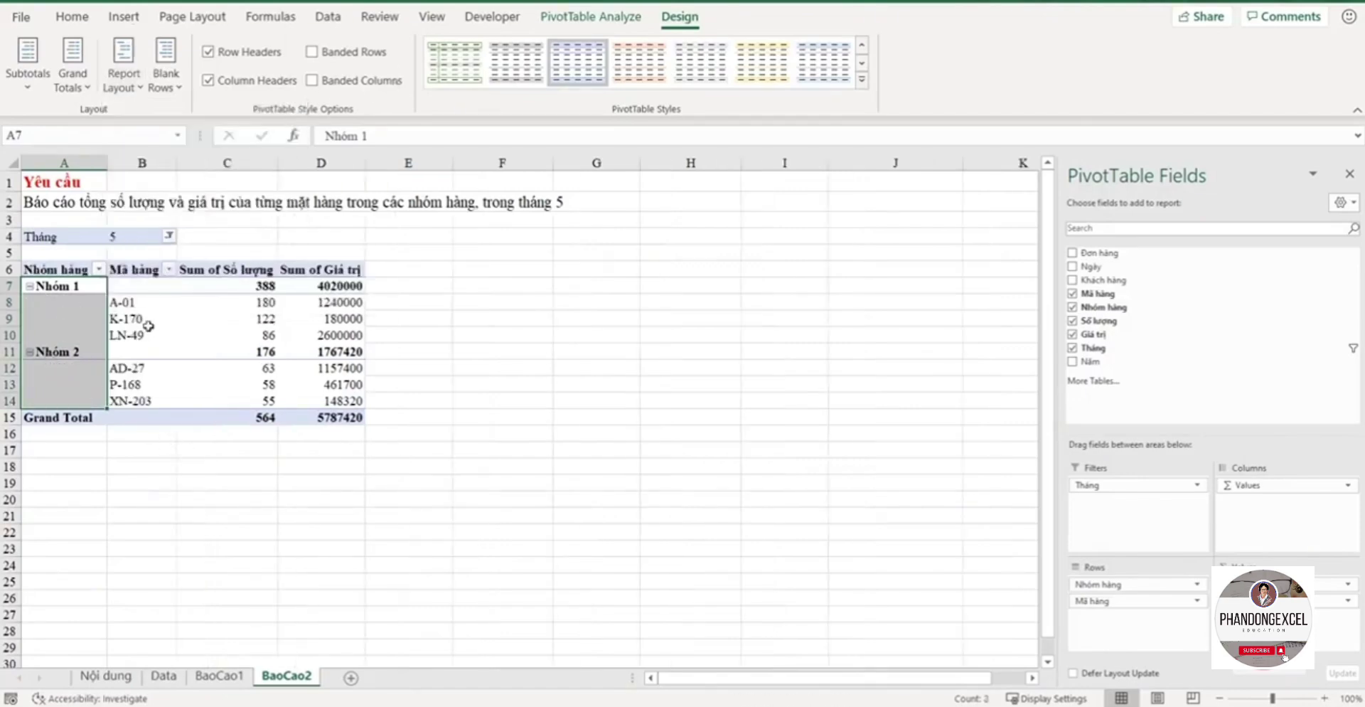
left_click(71, 310)
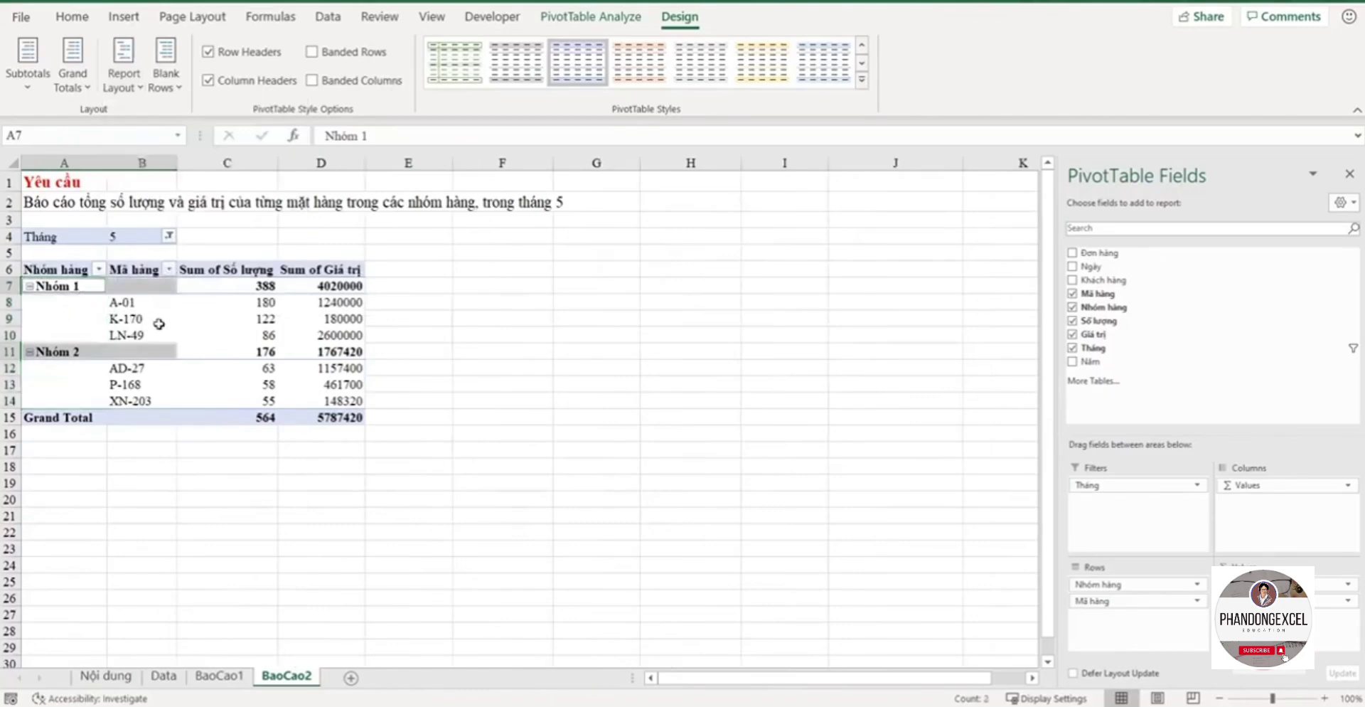
left_click_drag(81, 270, 140, 401)
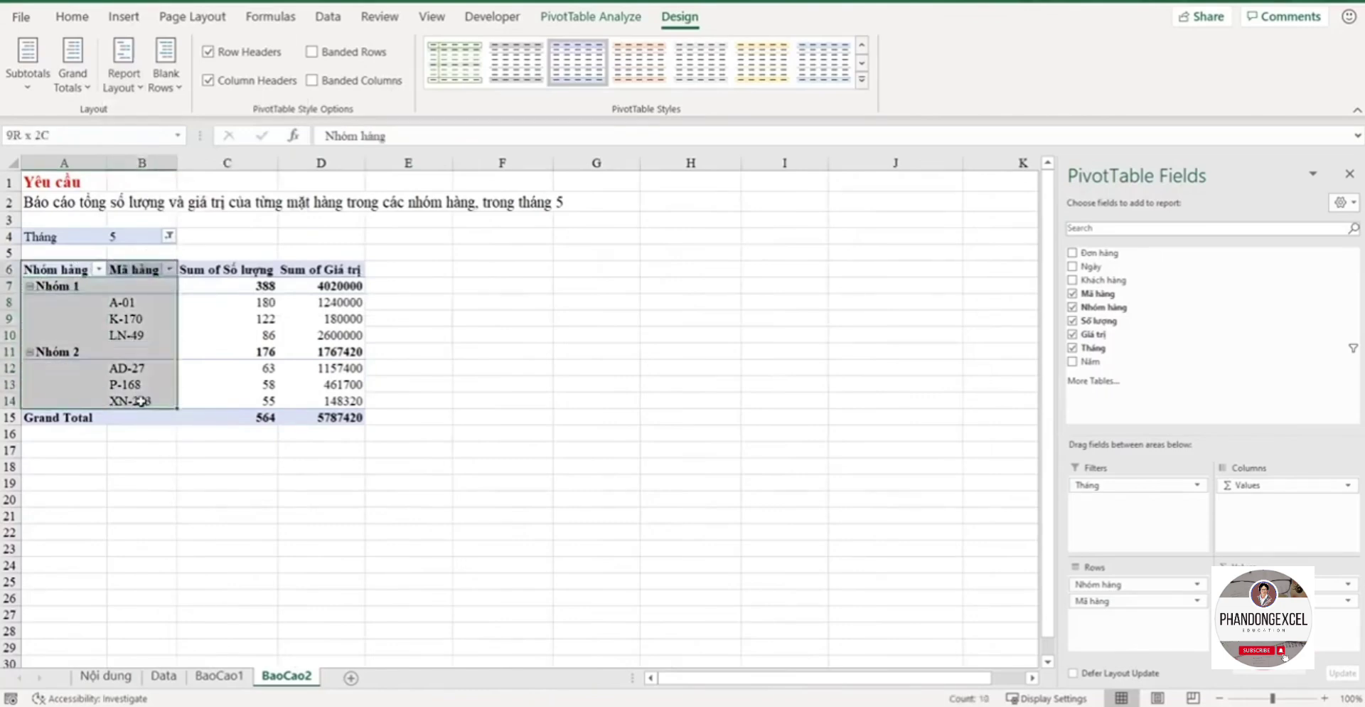
left_click(124, 78)
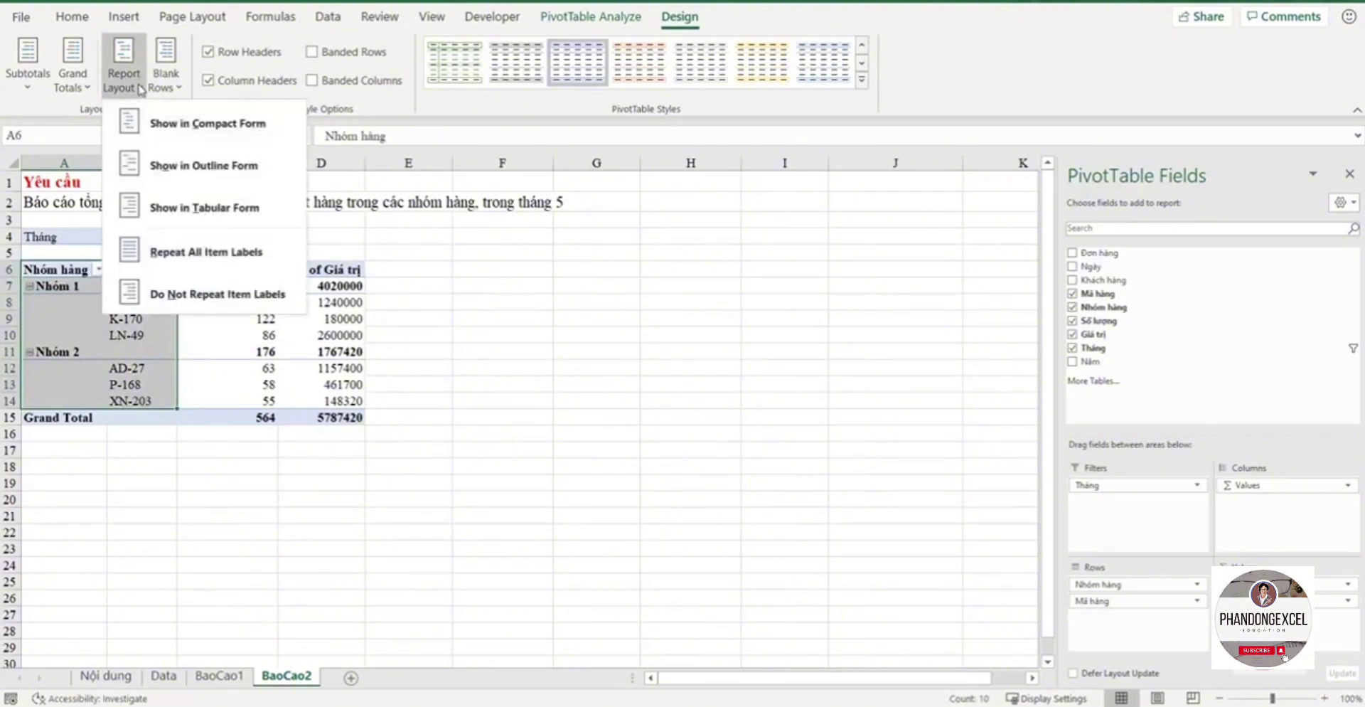
left_click(211, 127)
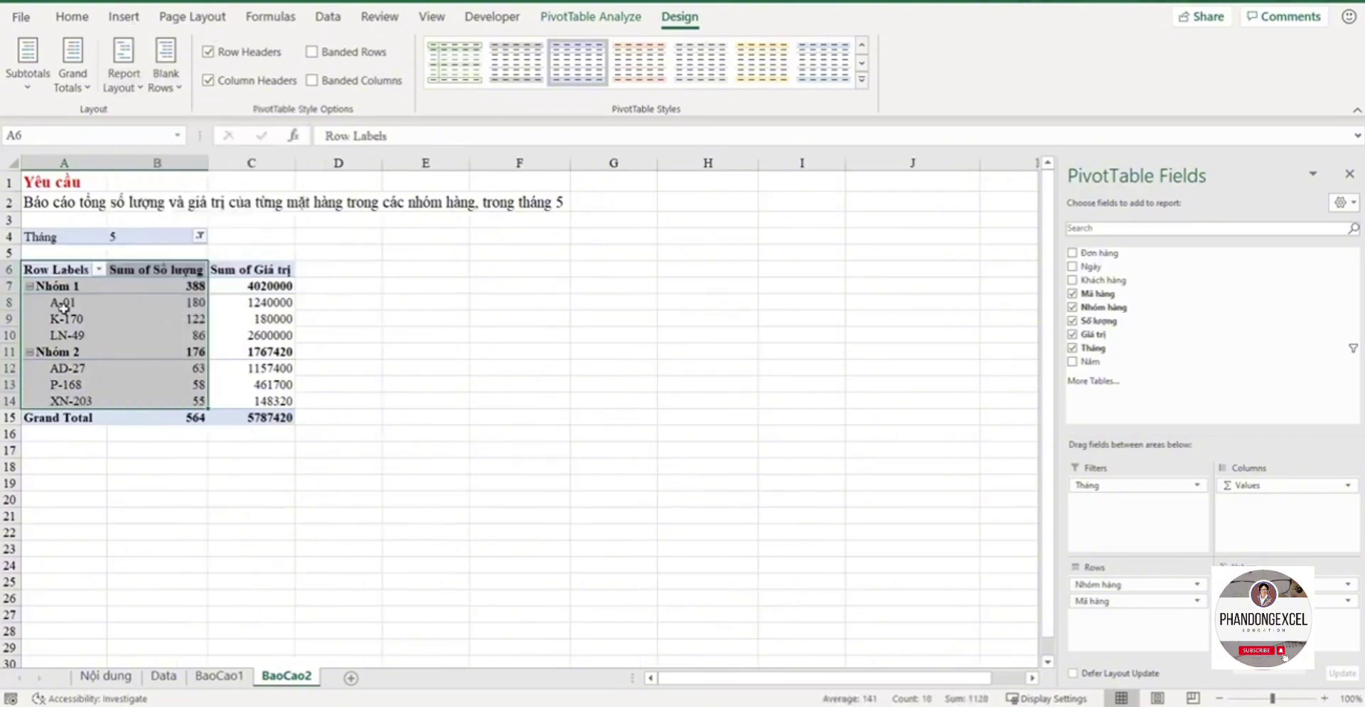
Step: Switch to tabular form and check the Nhóm 1 row and item A-01 labels
left_click(124, 79)
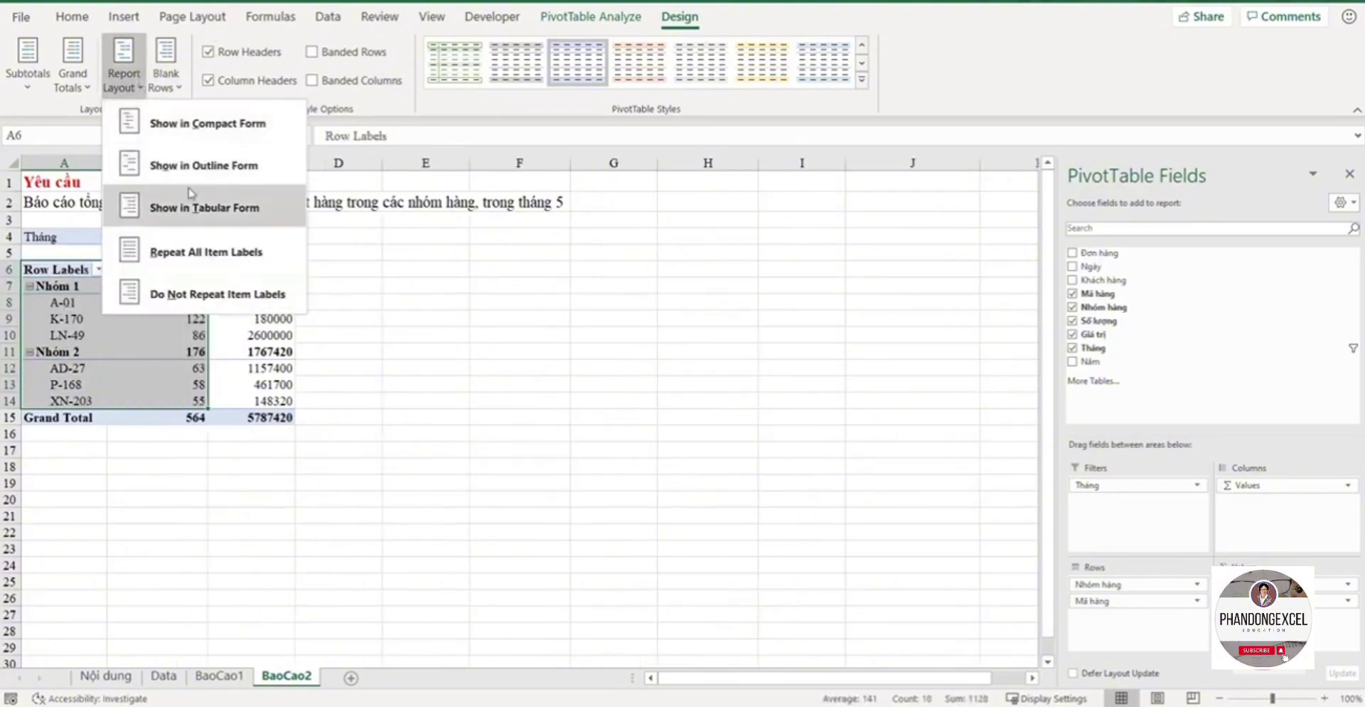
left_click(207, 213)
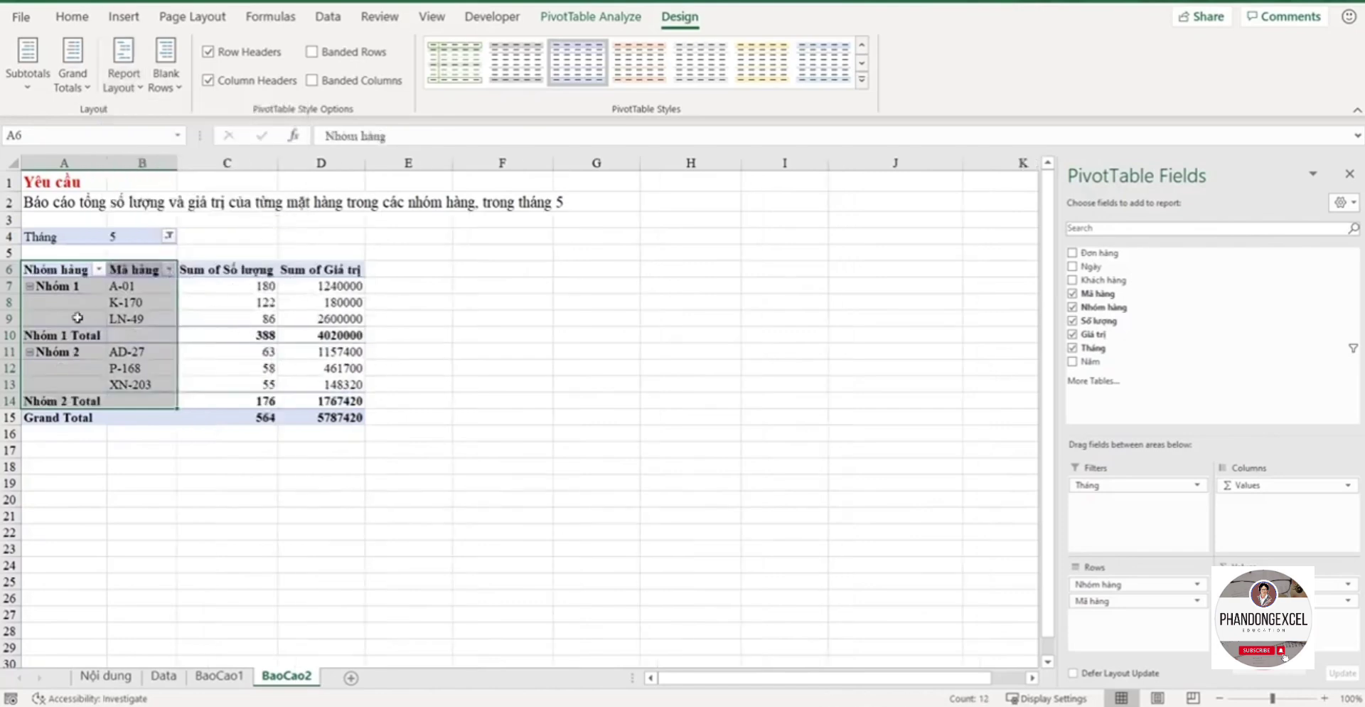
left_click_drag(57, 285, 311, 285)
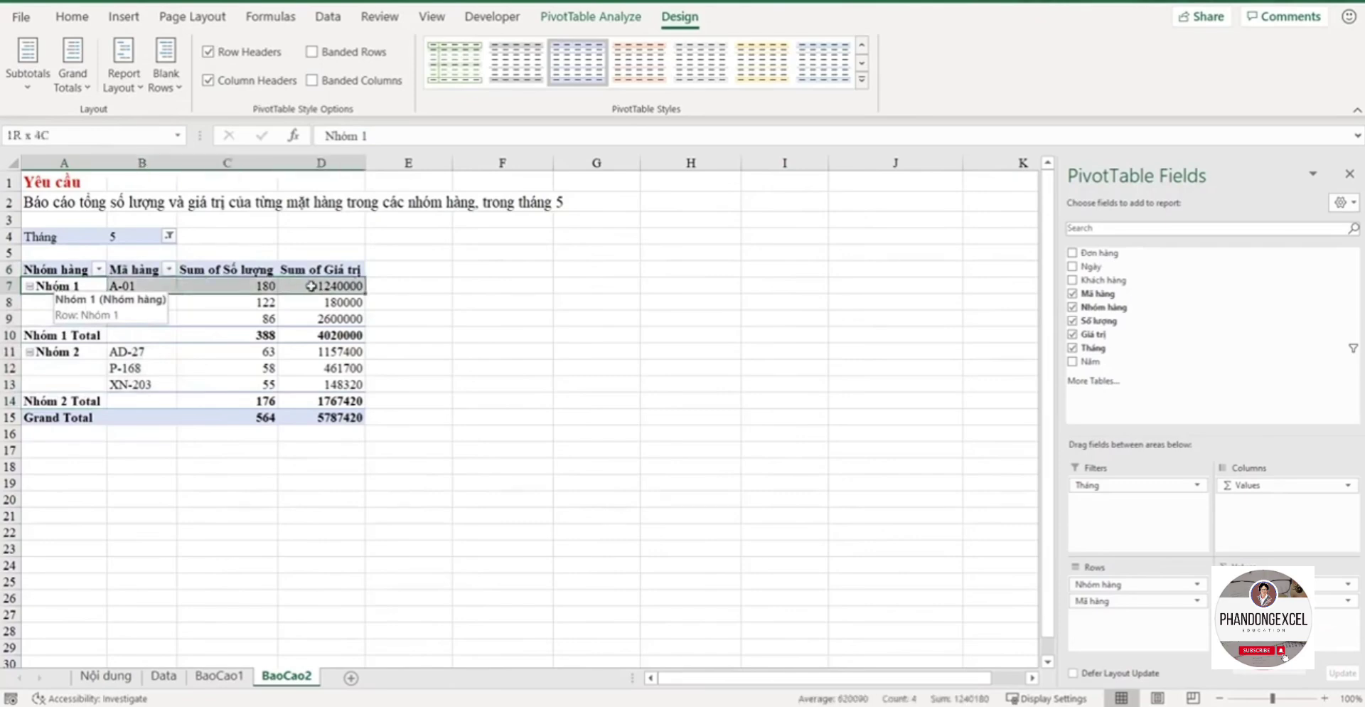
left_click_drag(310, 285, 143, 285)
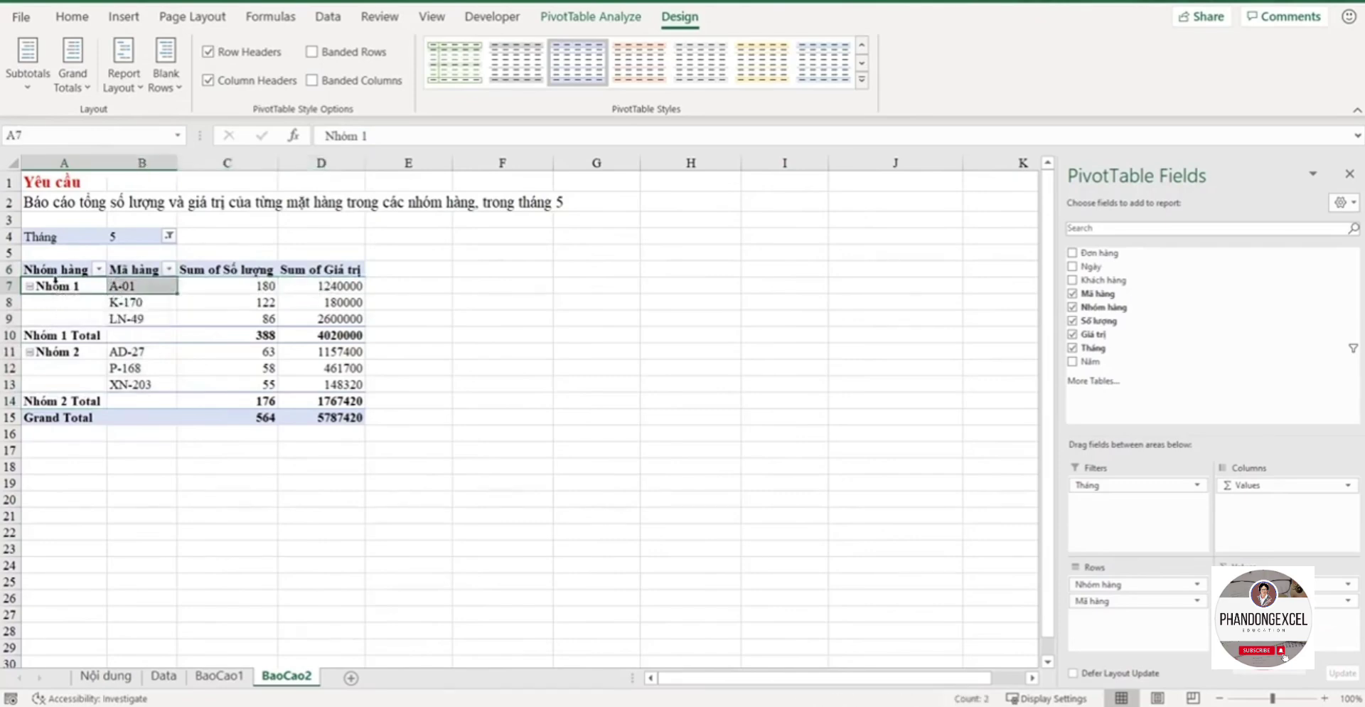
left_click(142, 287)
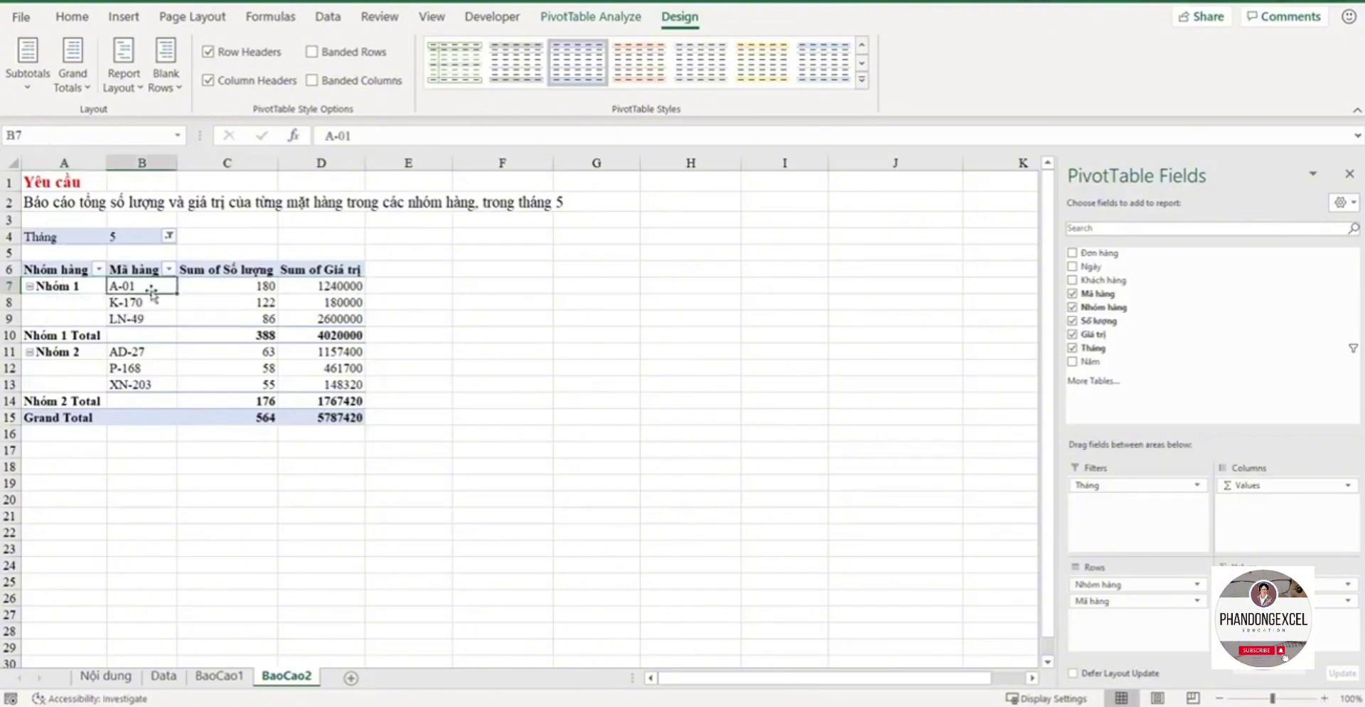
Step: Switch to outline form and inspect the Nhóm 1 group row and its item rows
left_click(124, 78)
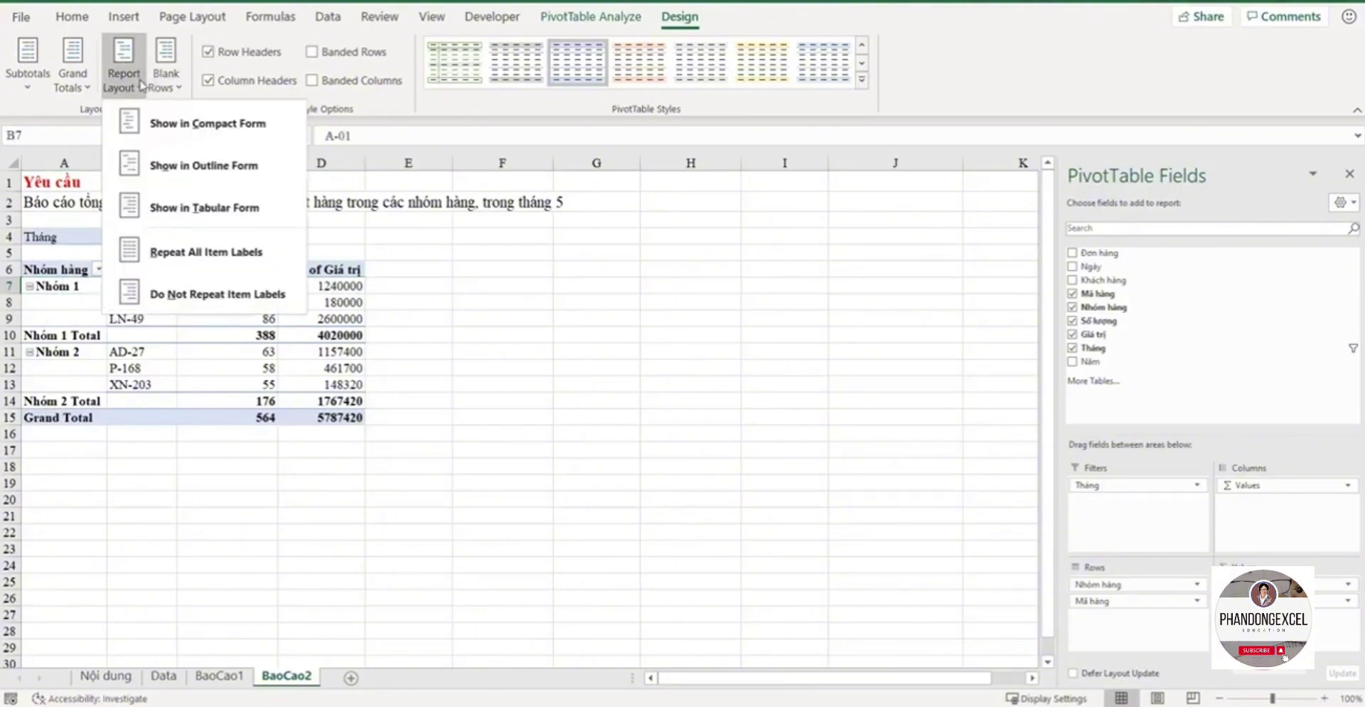
left_click(223, 168)
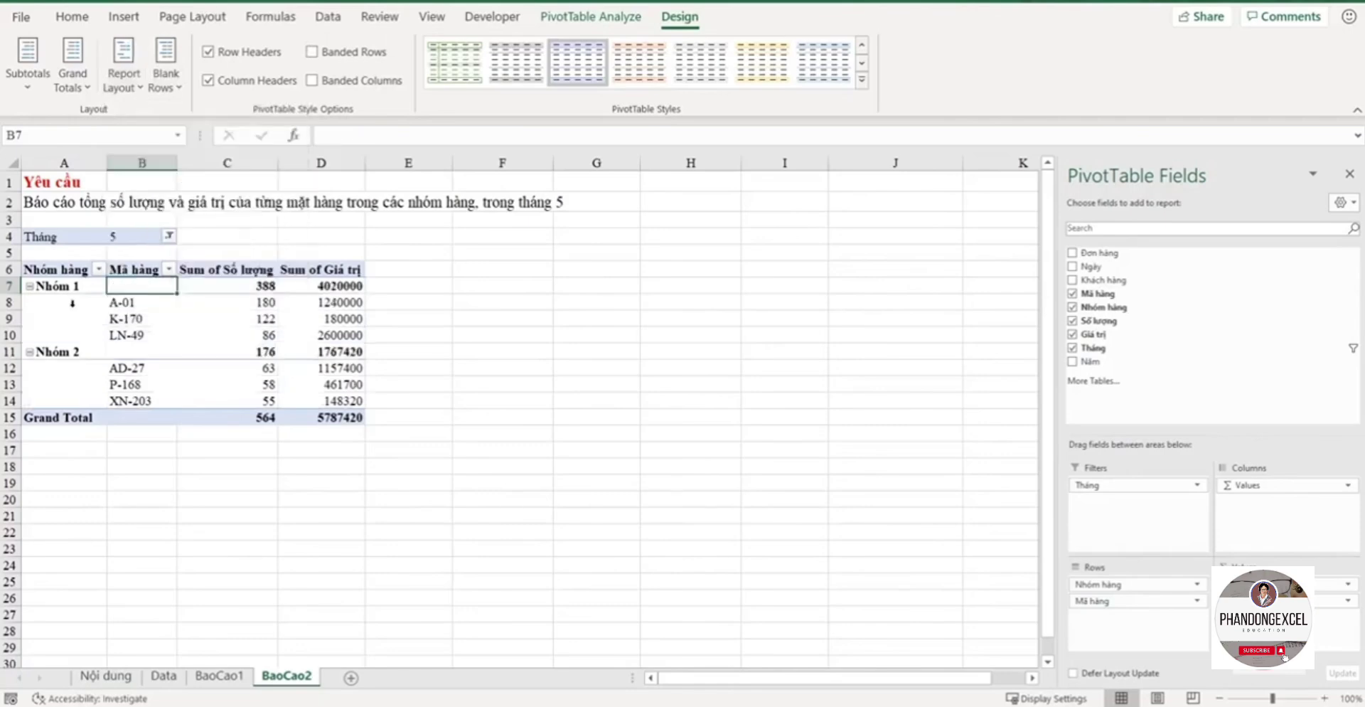
left_click(43, 286)
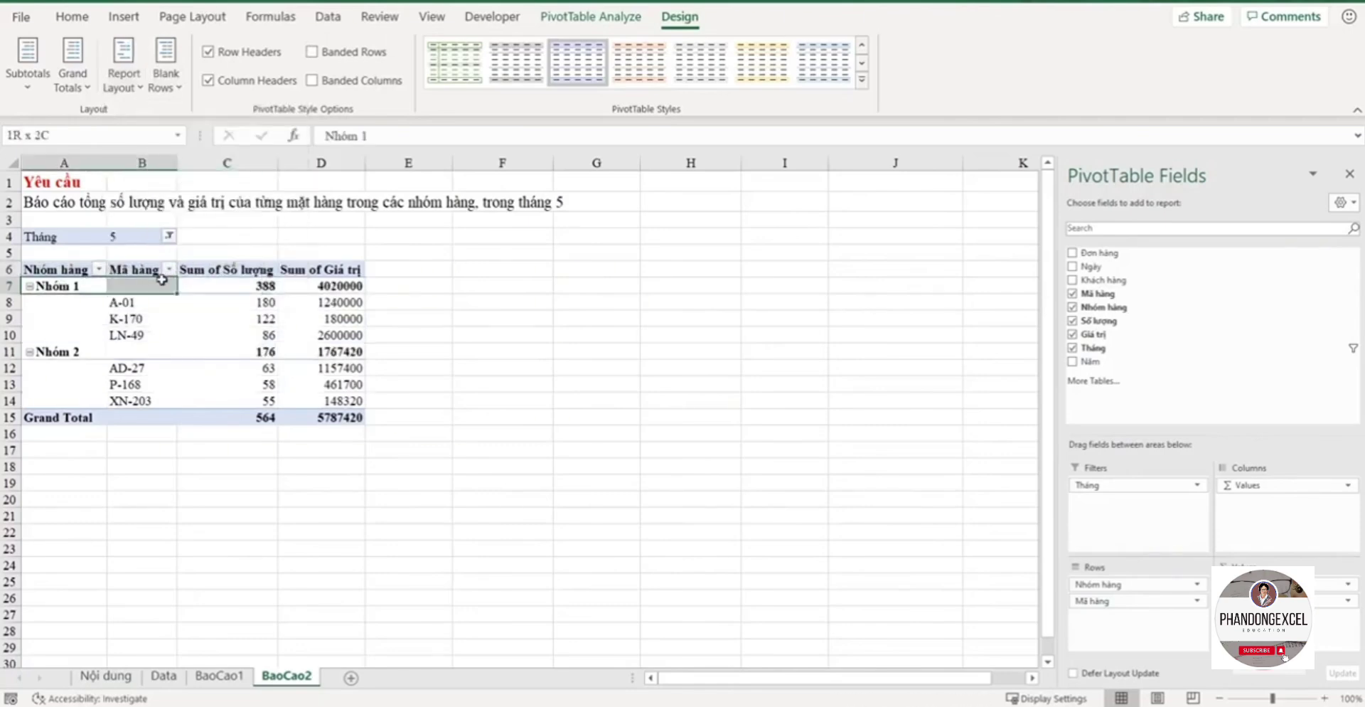
left_click_drag(60, 301, 150, 335)
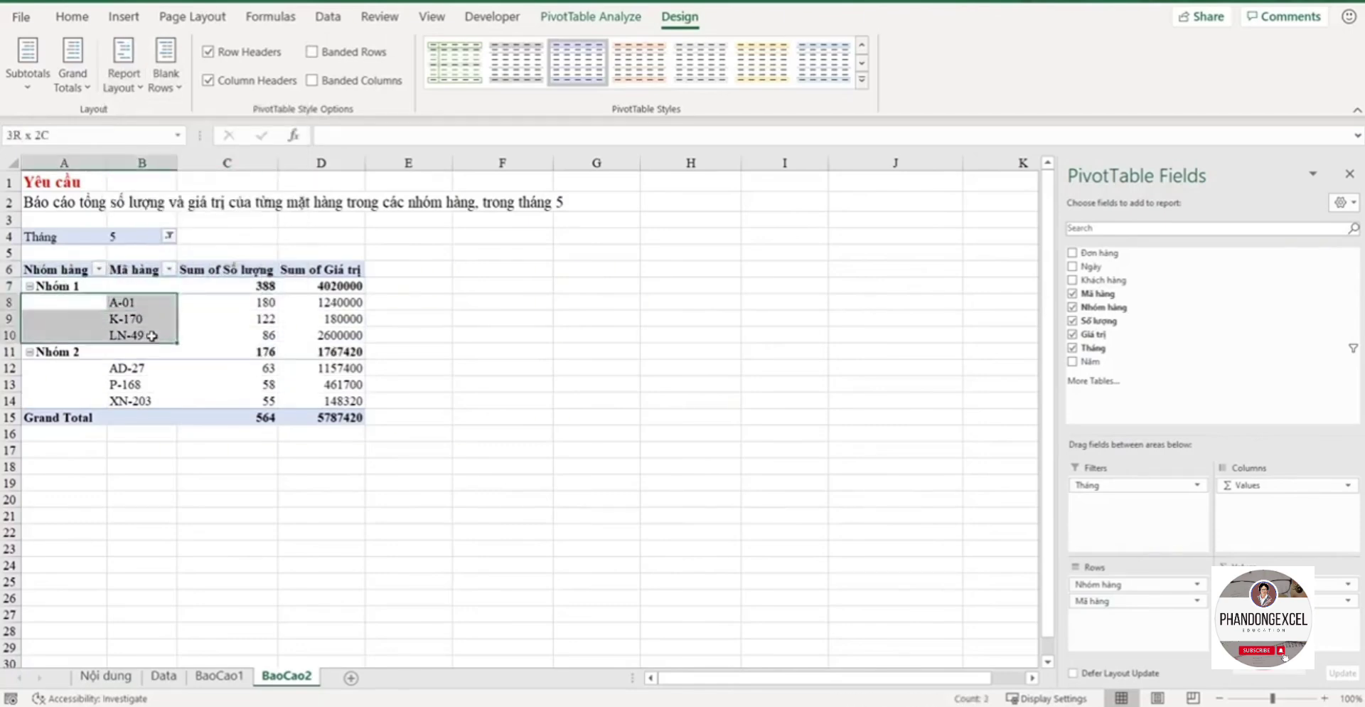
left_click_drag(60, 285, 171, 285)
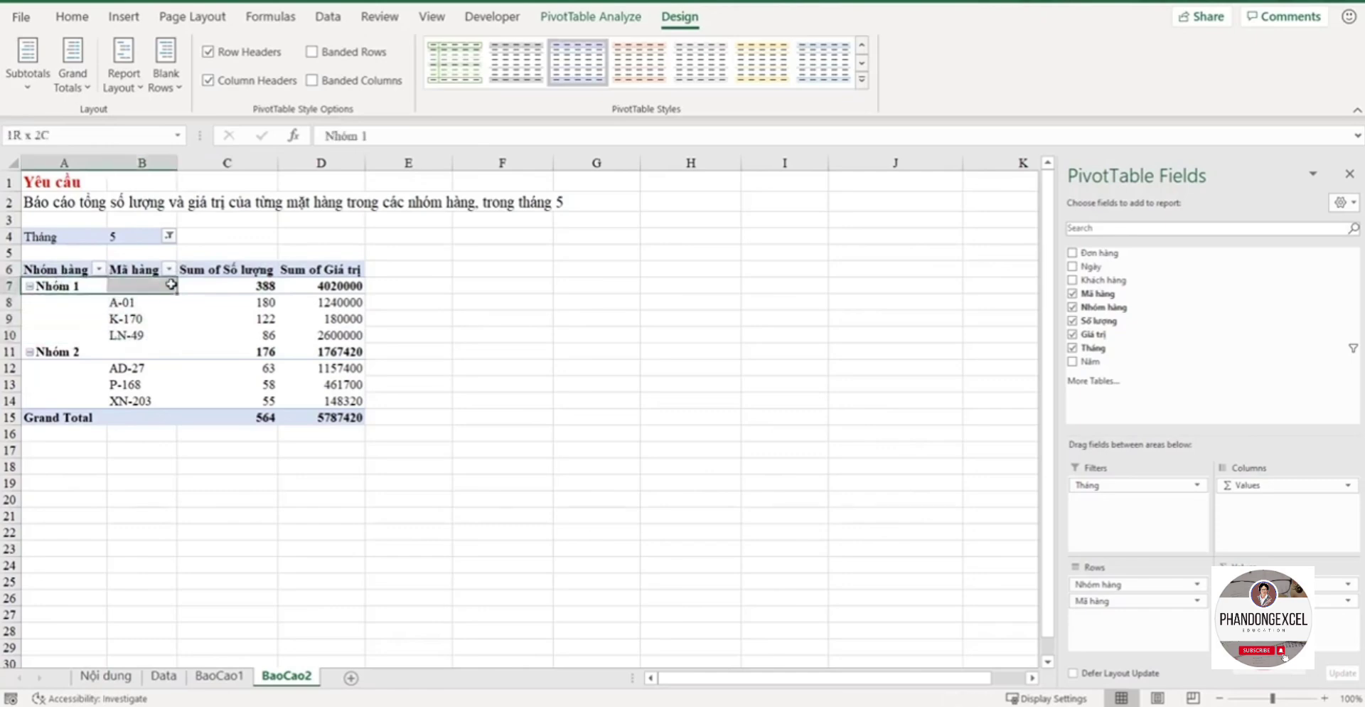
left_click(128, 285)
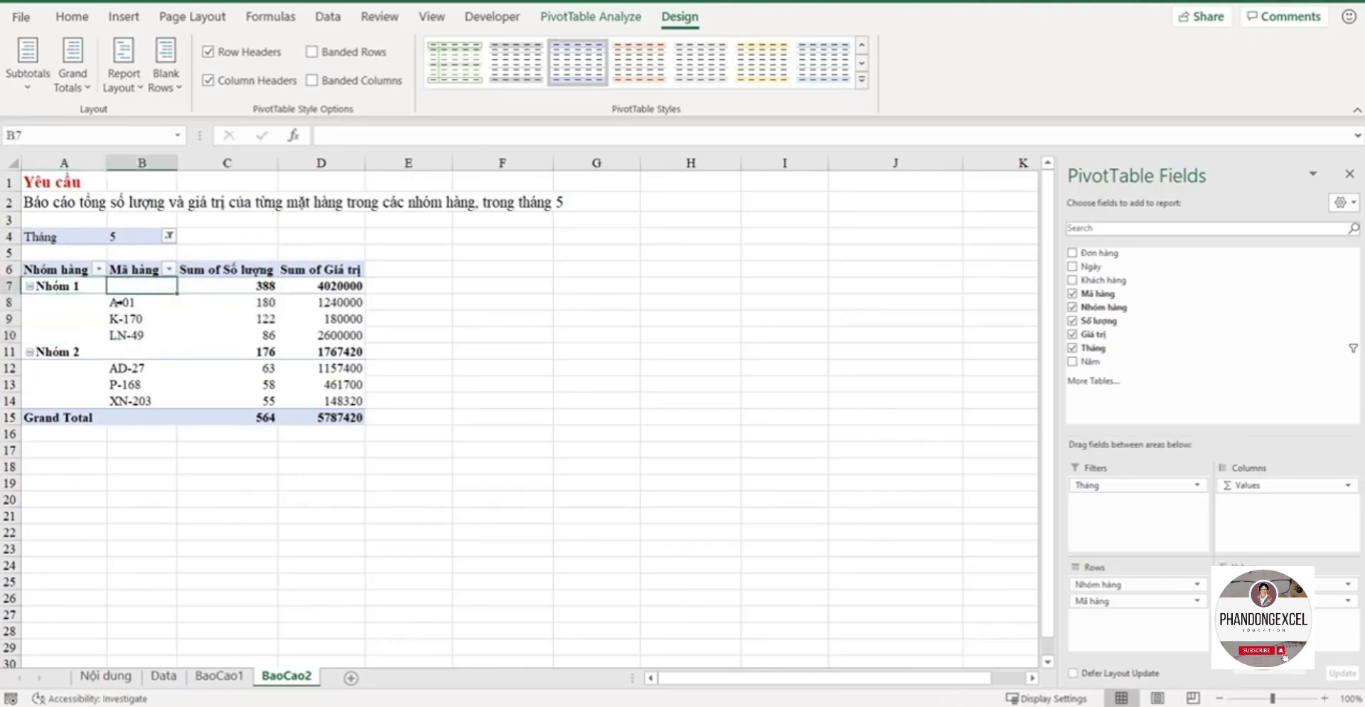
left_click_drag(117, 302, 117, 336)
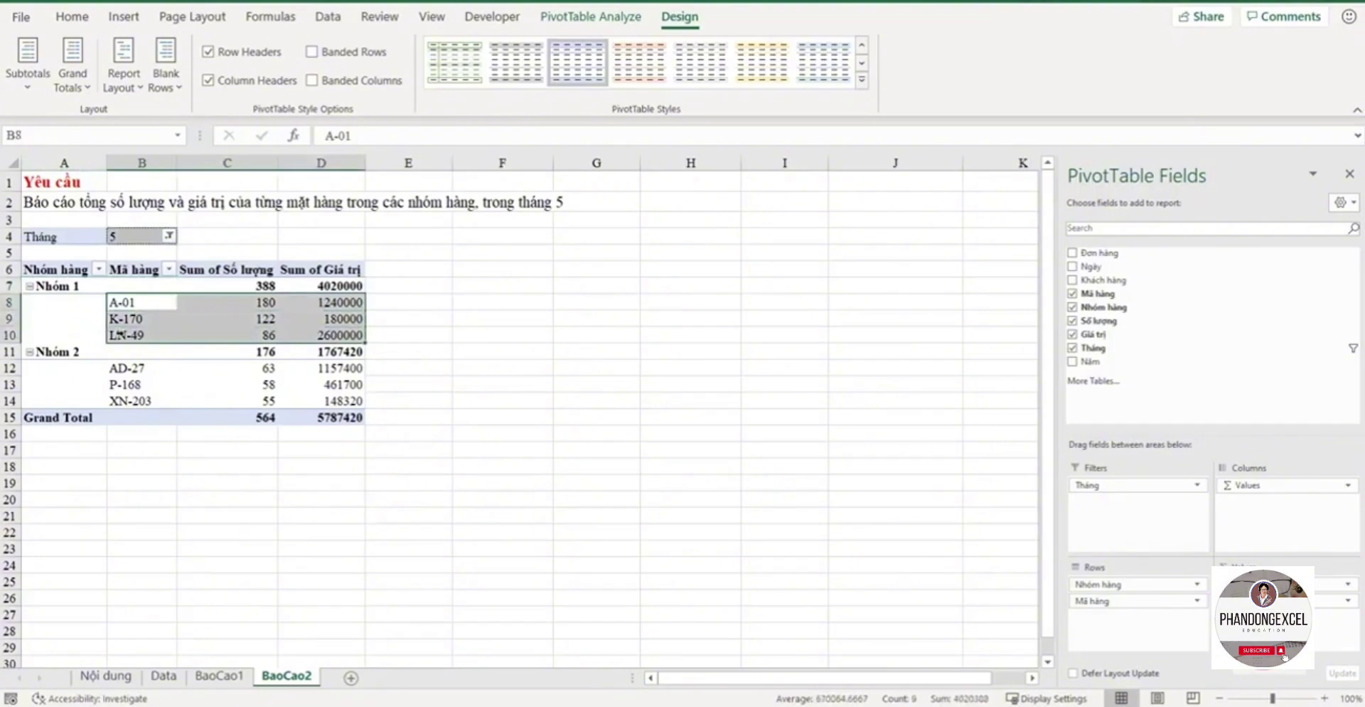
Step: Apply tabular form and inspect the blank group-label cells under Nhóm 1
left_click(124, 78)
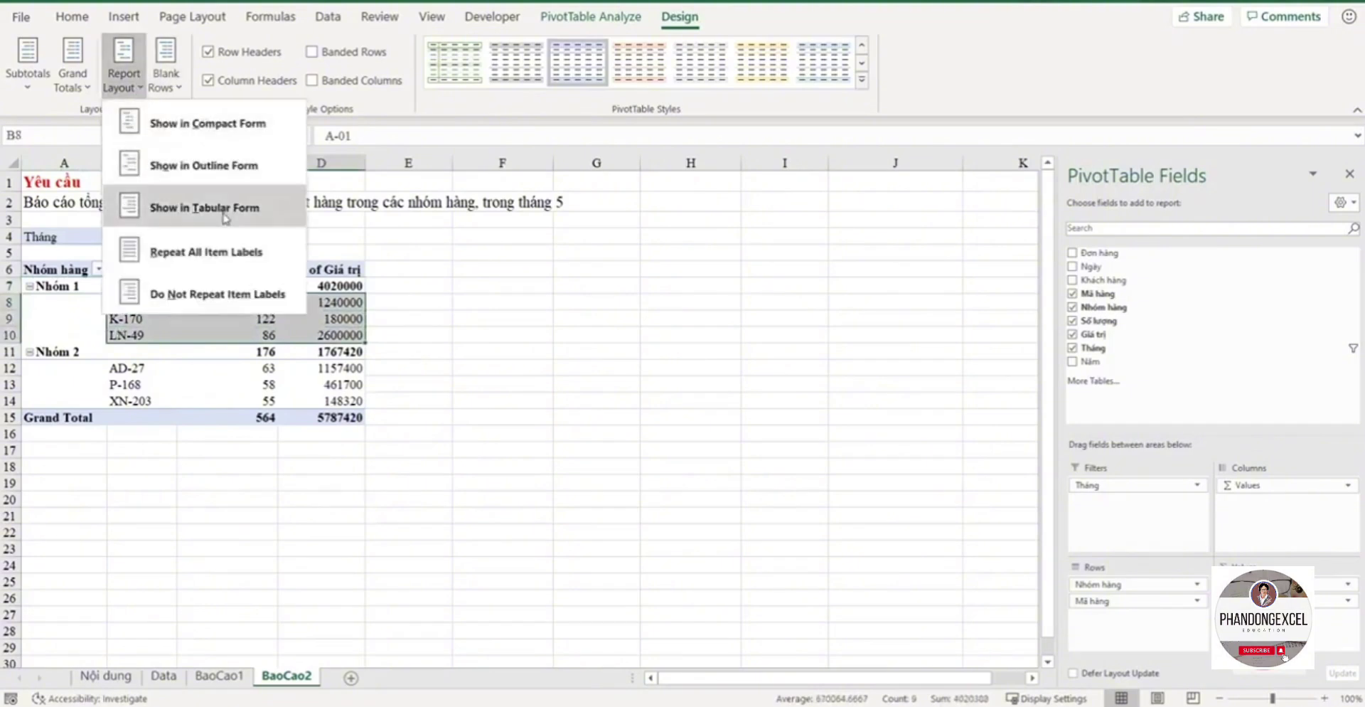
left_click(199, 201)
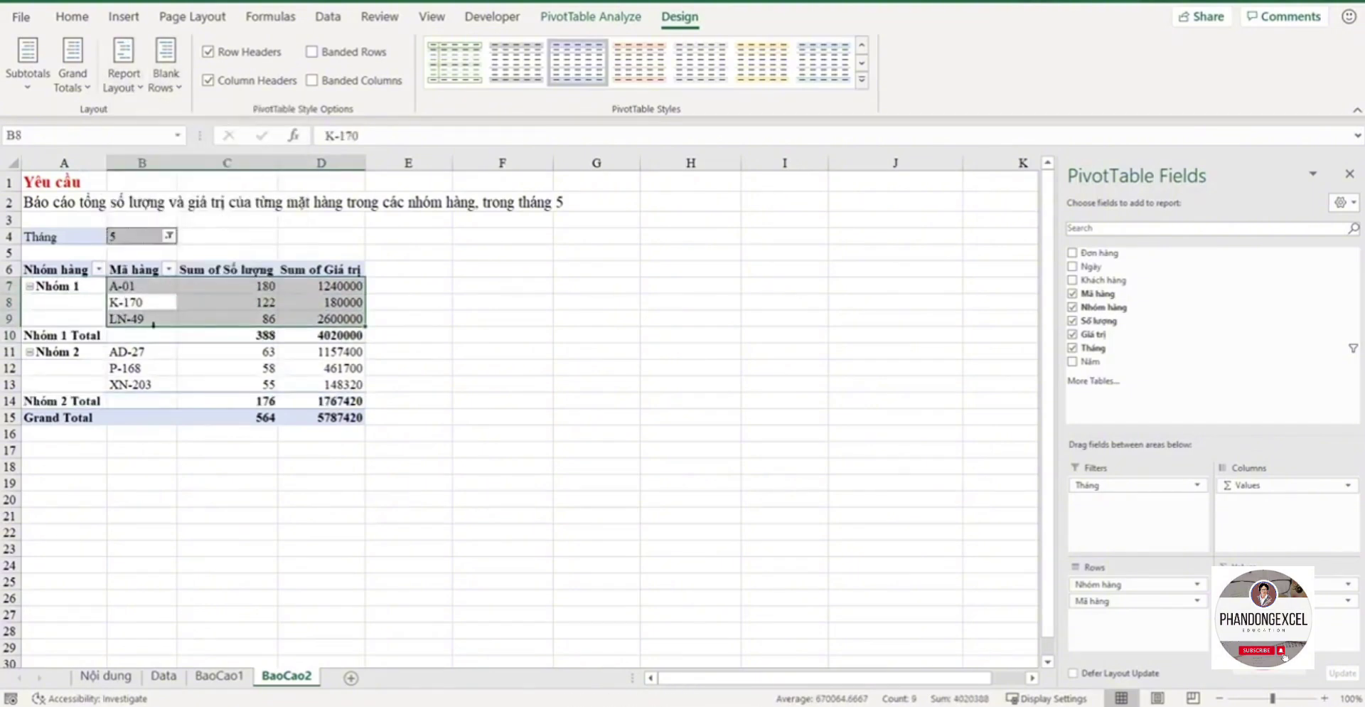
left_click(124, 78)
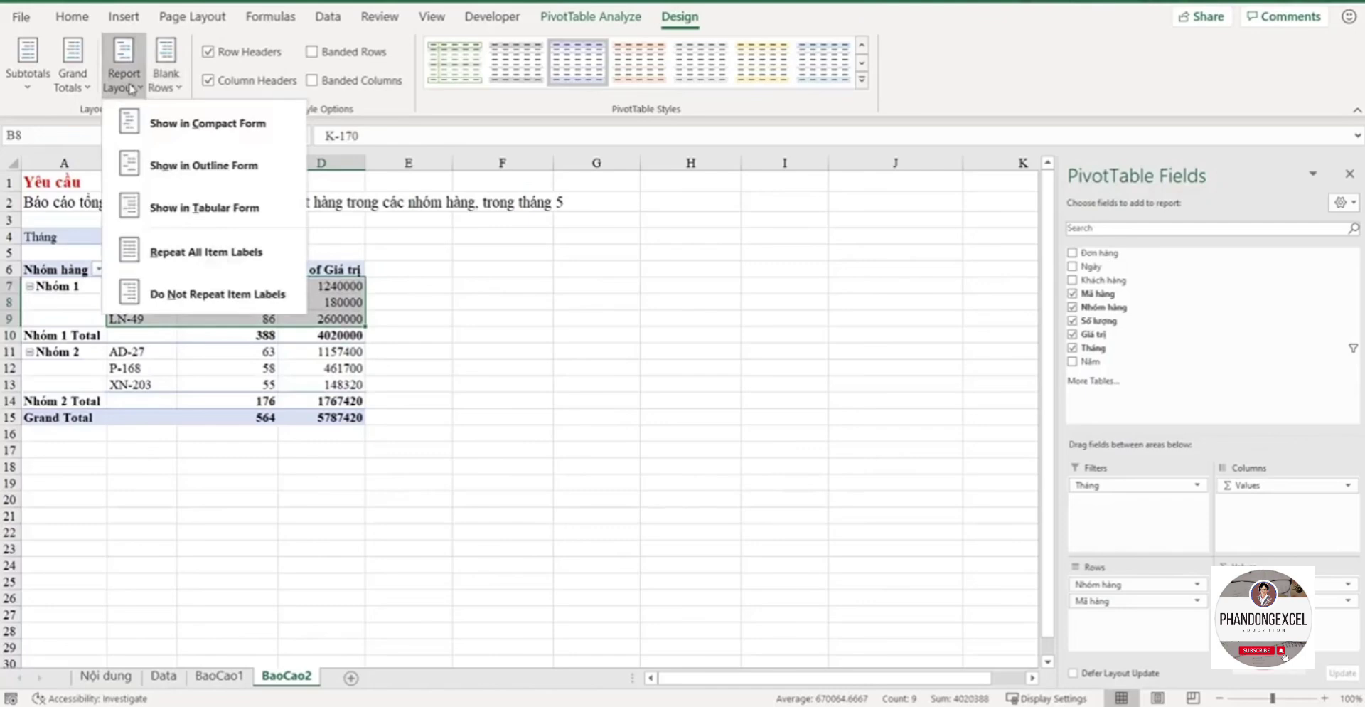
left_click(76, 308)
left_click(73, 285)
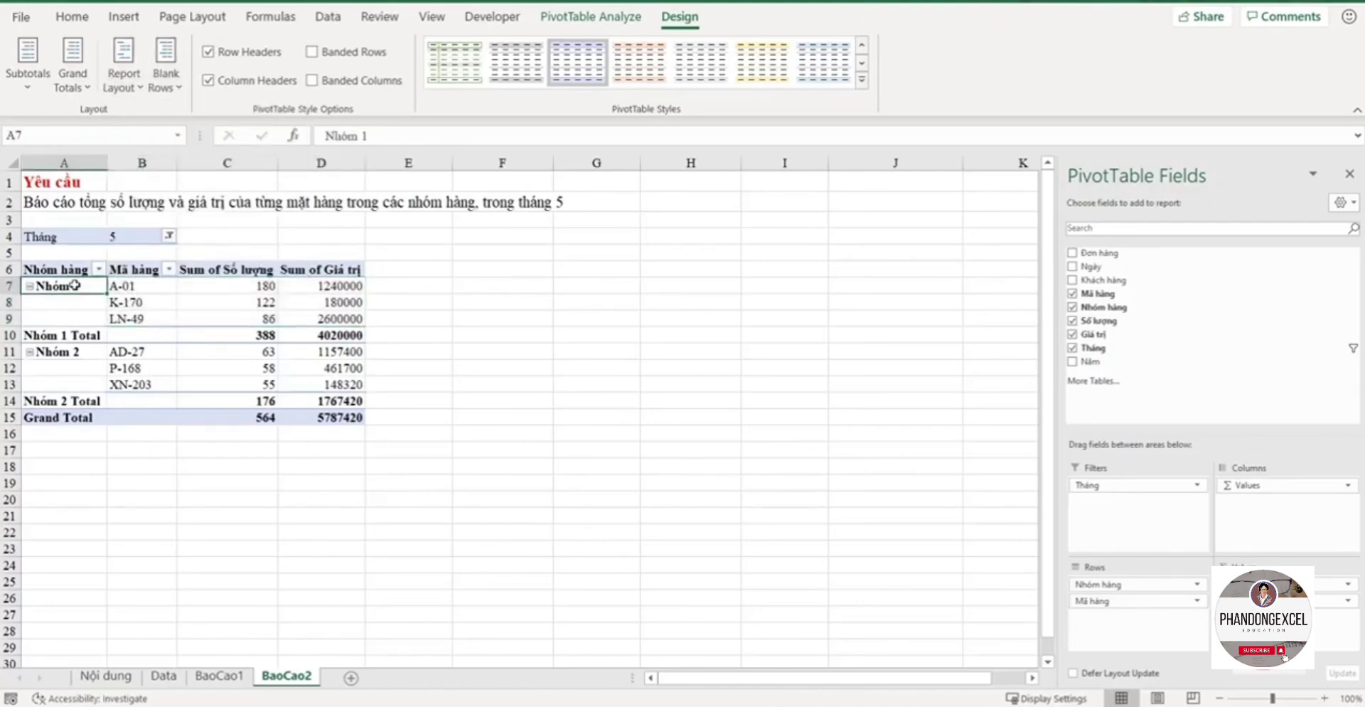
mouse_move(74, 285)
left_mouse_down()
mouse_move(75, 314)
mouse_move(242, 301)
left_mouse_up()
left_click_drag(71, 318, 275, 318)
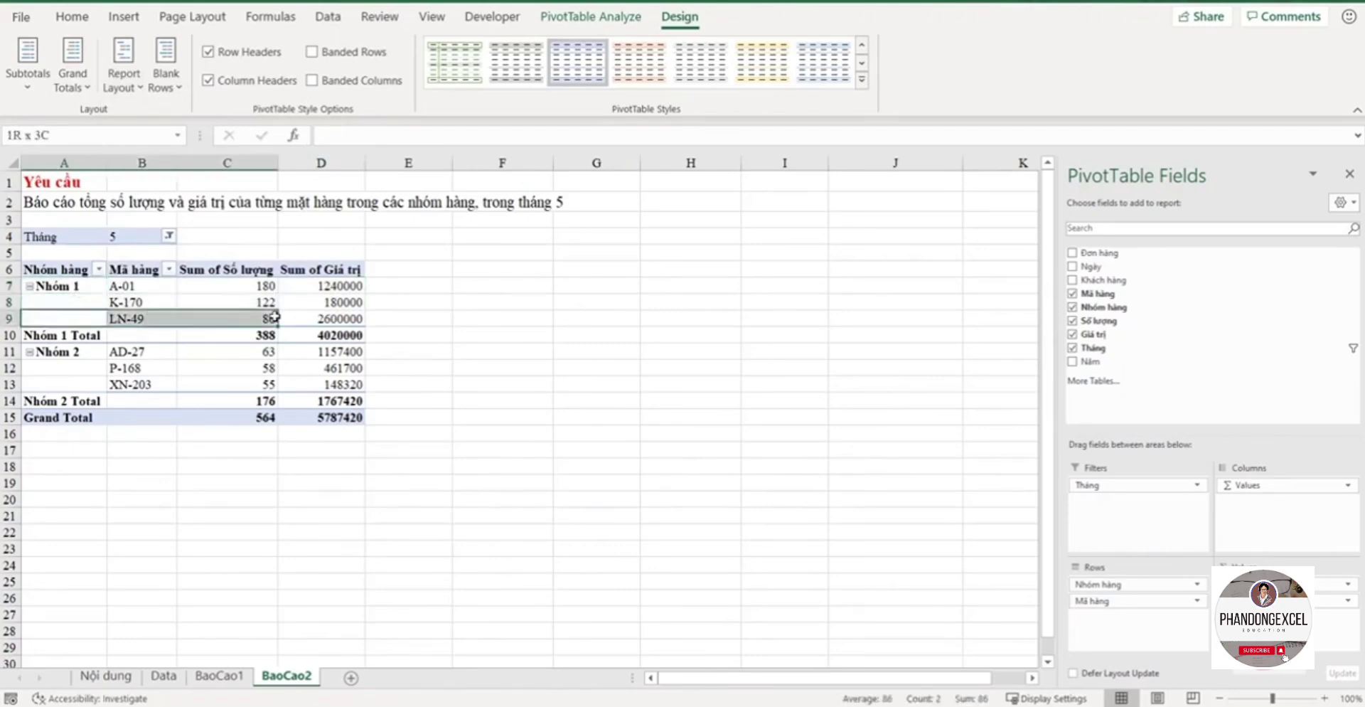
Step: Repeat the Nhóm 1 and Nhóm 2 labels on every item row
left_click(96, 287)
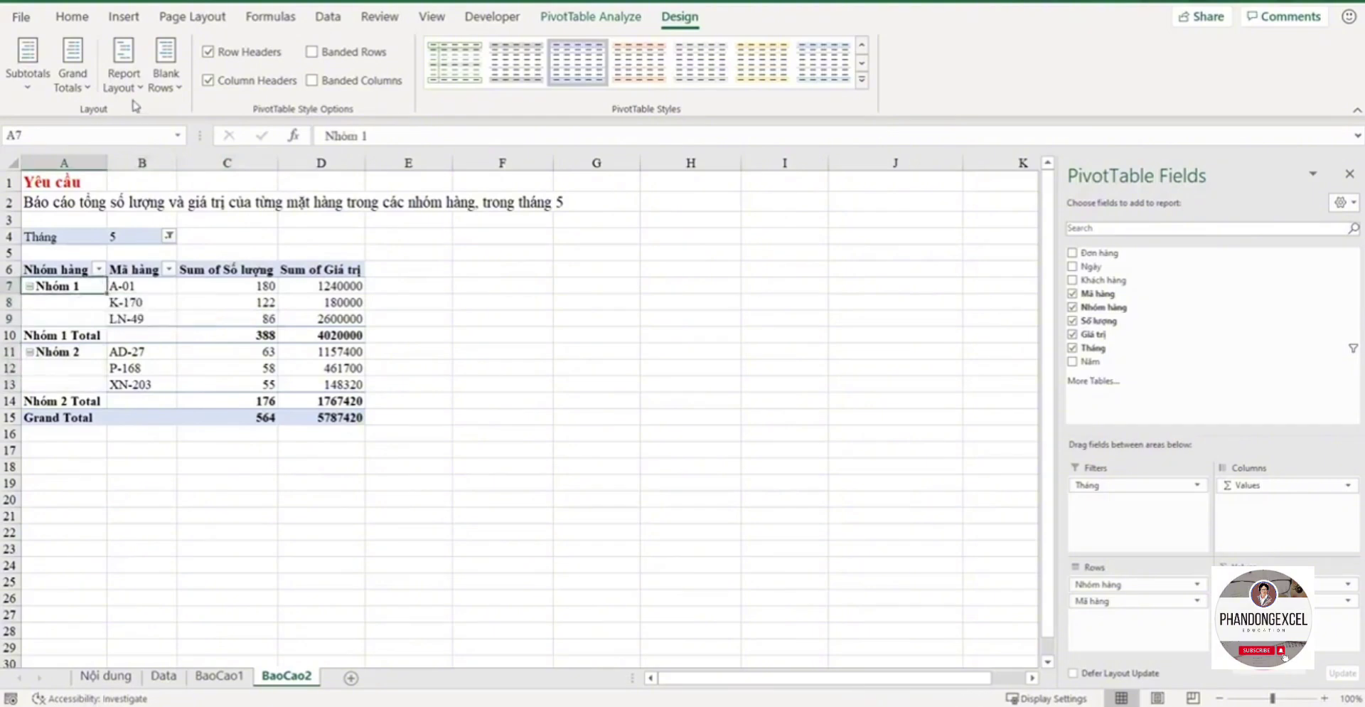
left_click(123, 68)
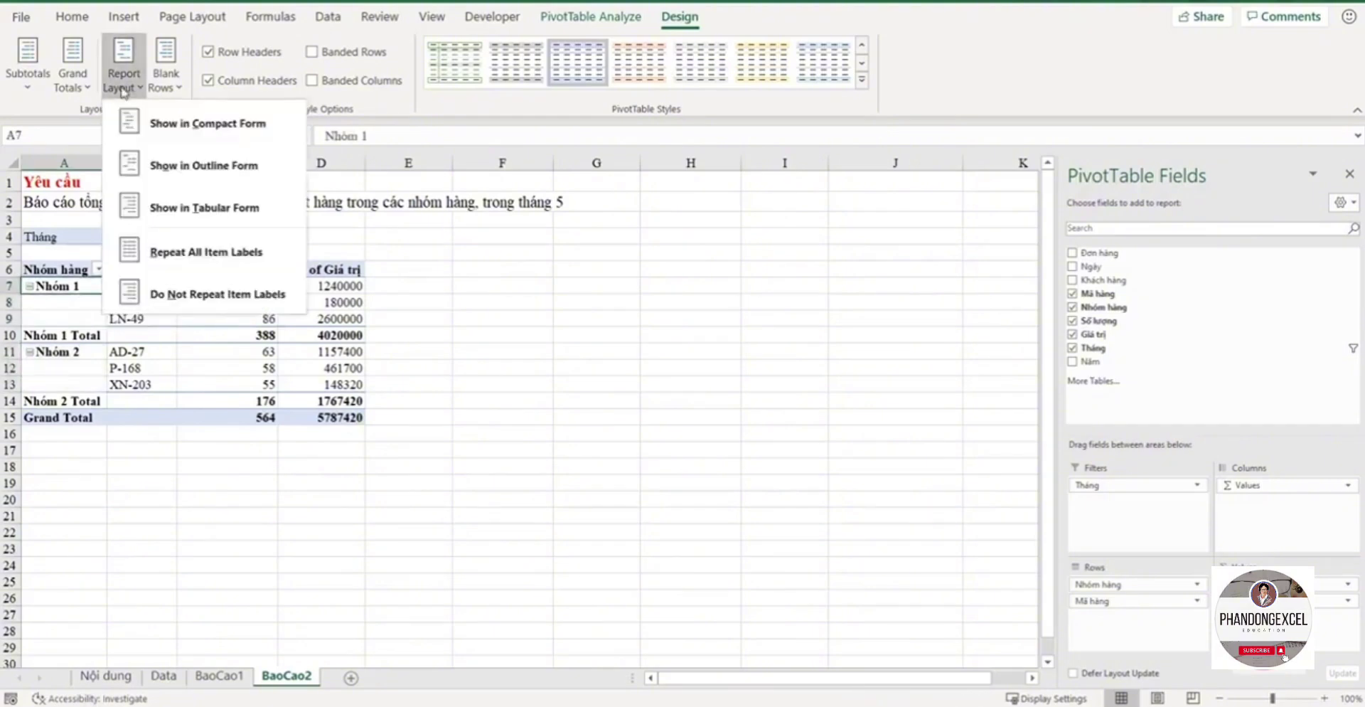
left_click(190, 253)
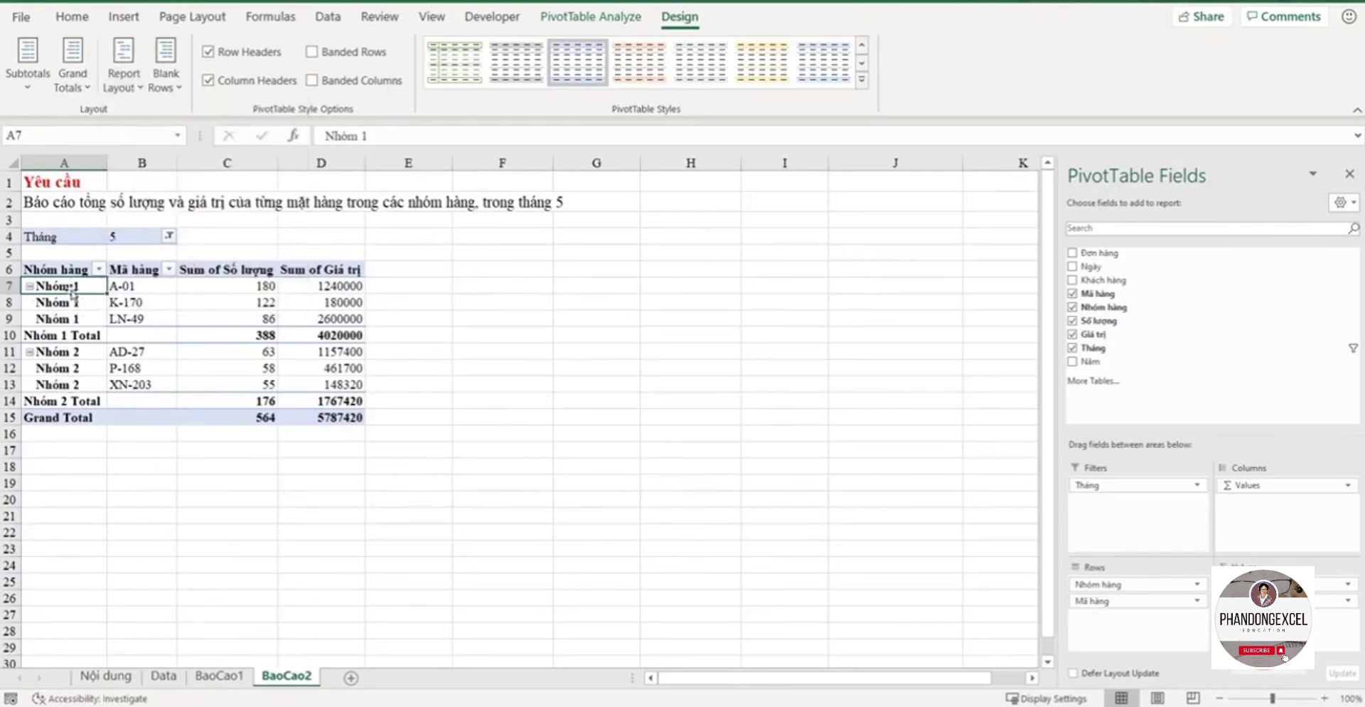
left_click_drag(71, 292, 351, 318)
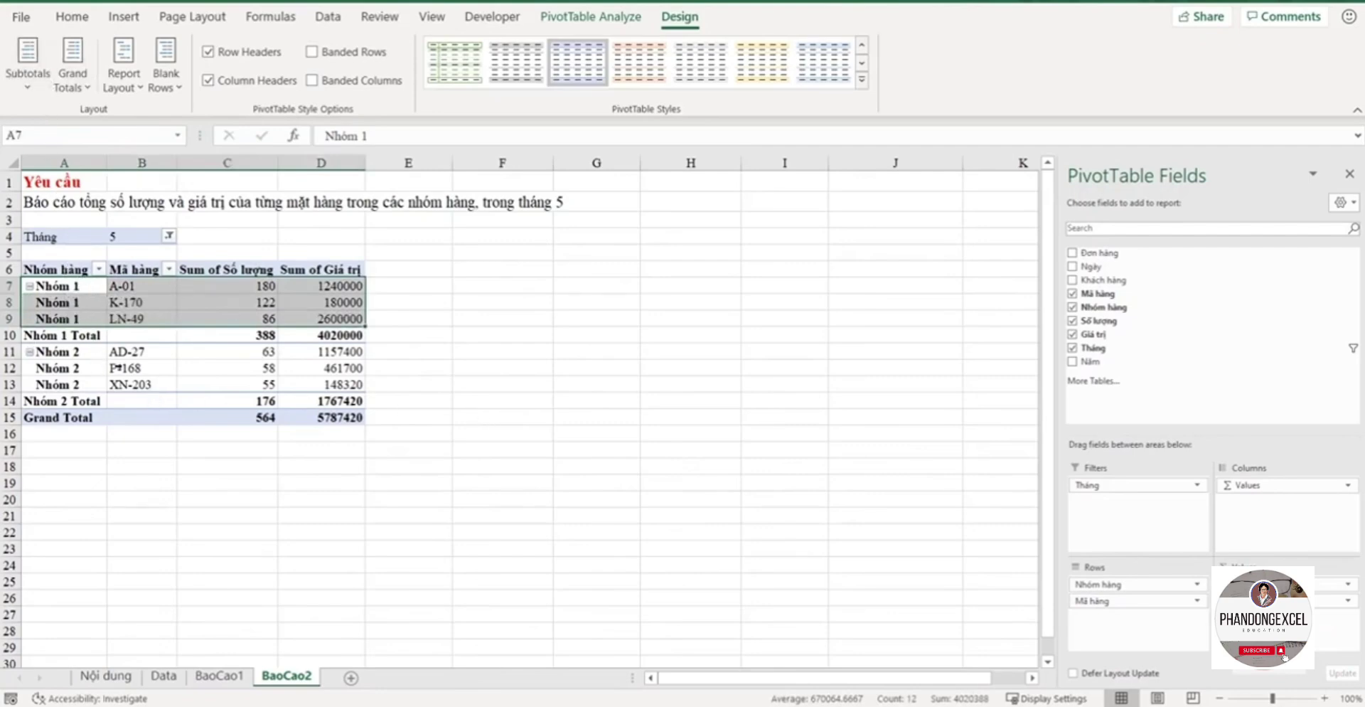
Step: Hide the group Total rows and switch the pivot table back to compact form
left_click(39, 75)
left_click(60, 126)
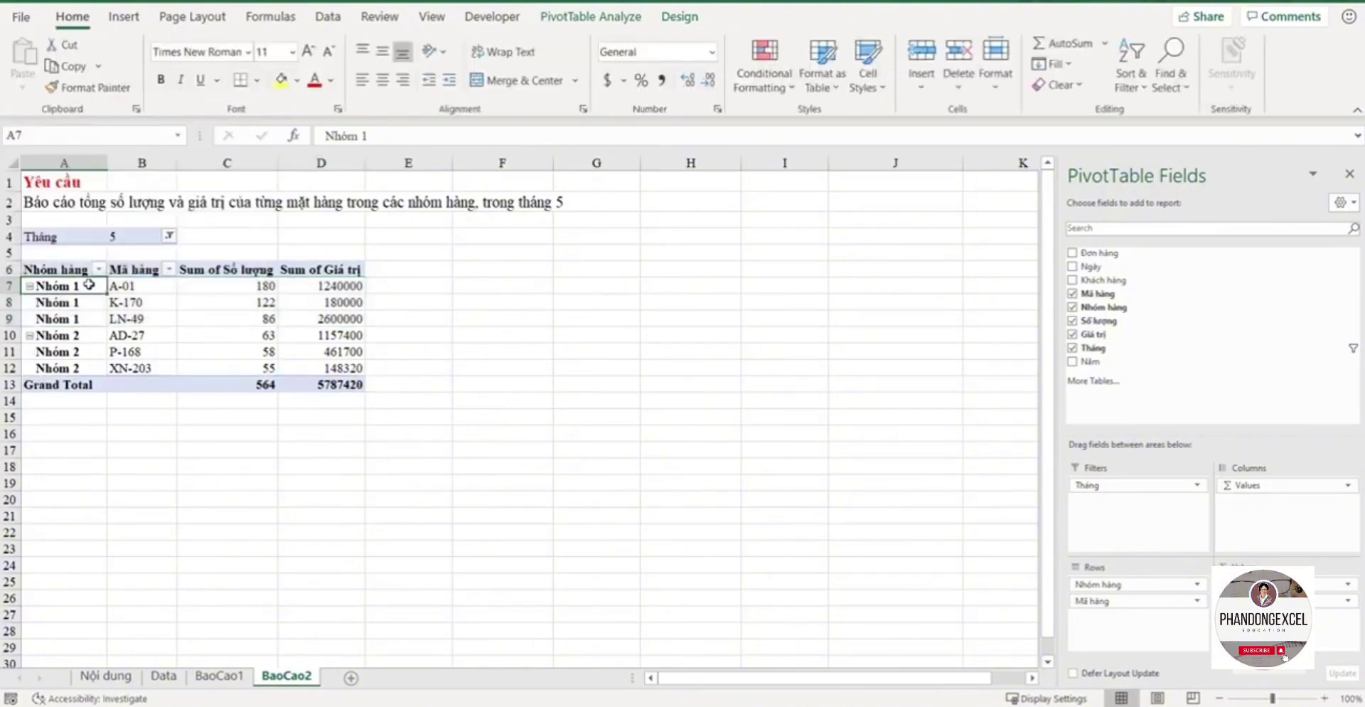
left_click_drag(89, 284, 339, 368)
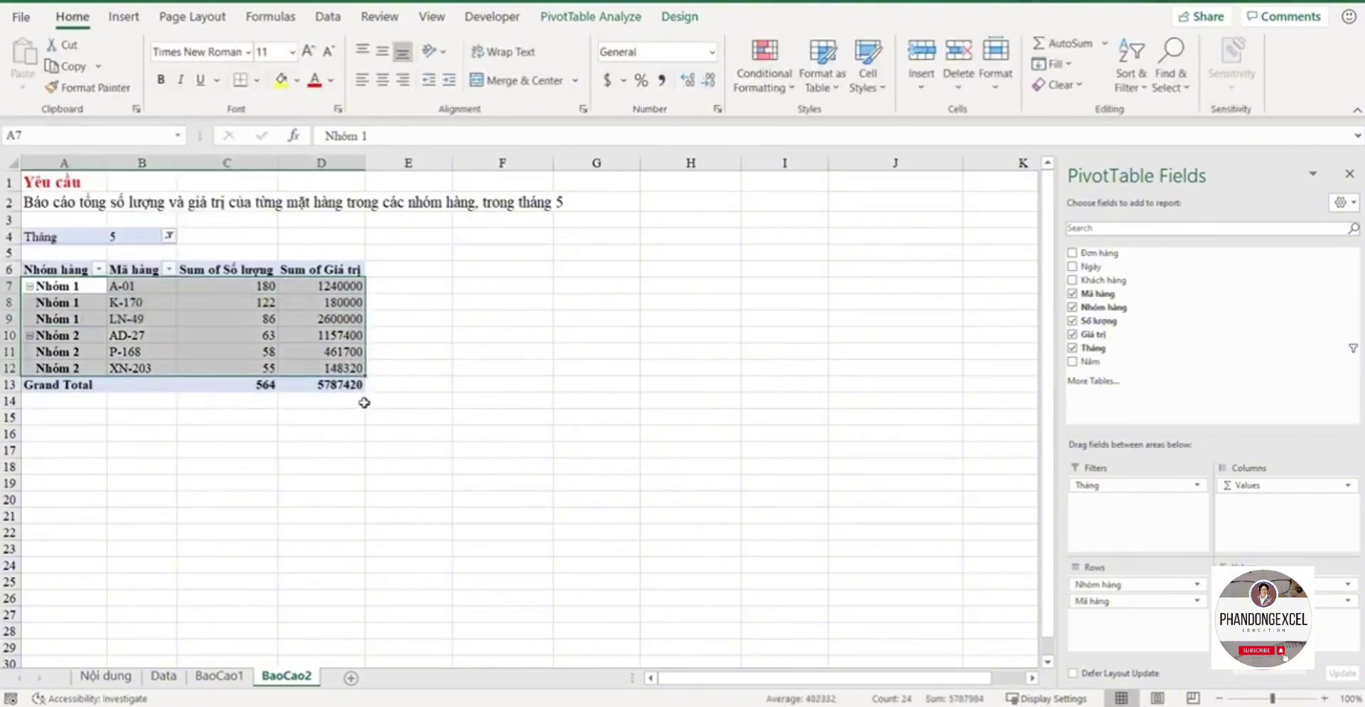
left_click(672, 23)
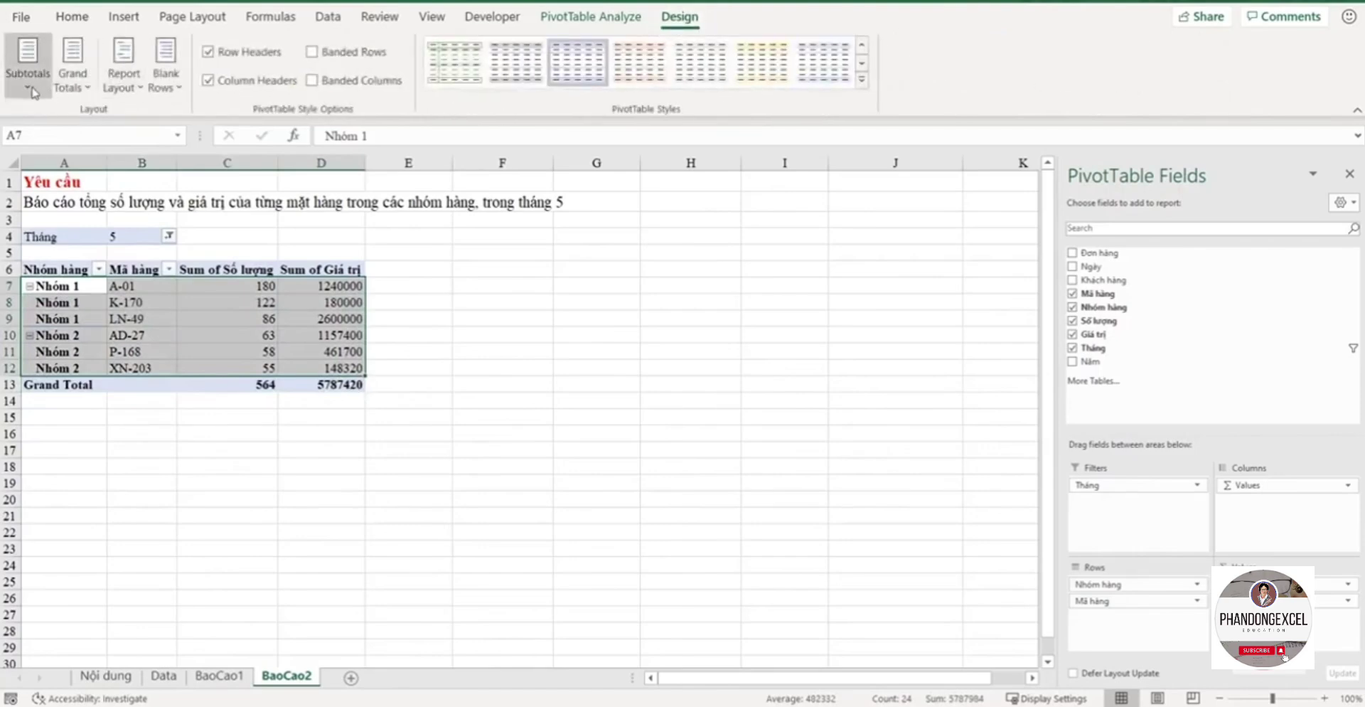
left_click(124, 78)
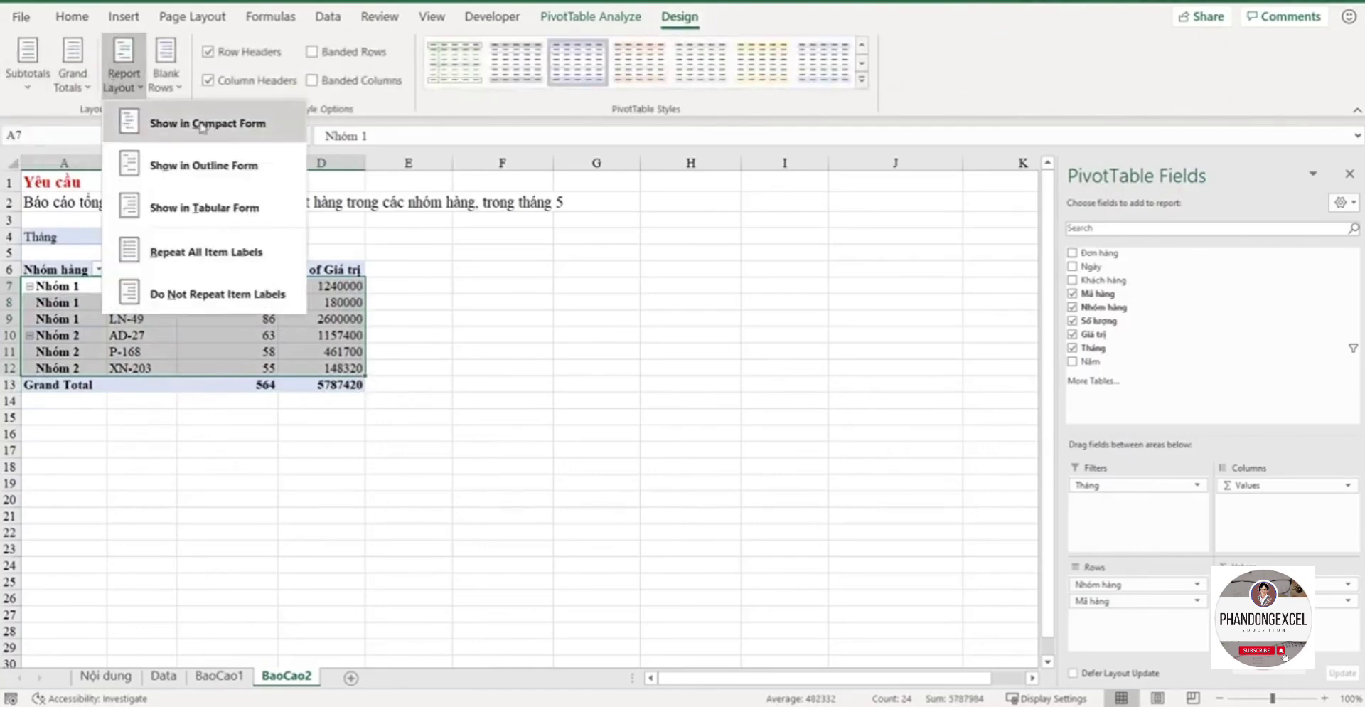
left_click(178, 127)
Step: Show all subtotals at the top of each group
left_click(25, 91)
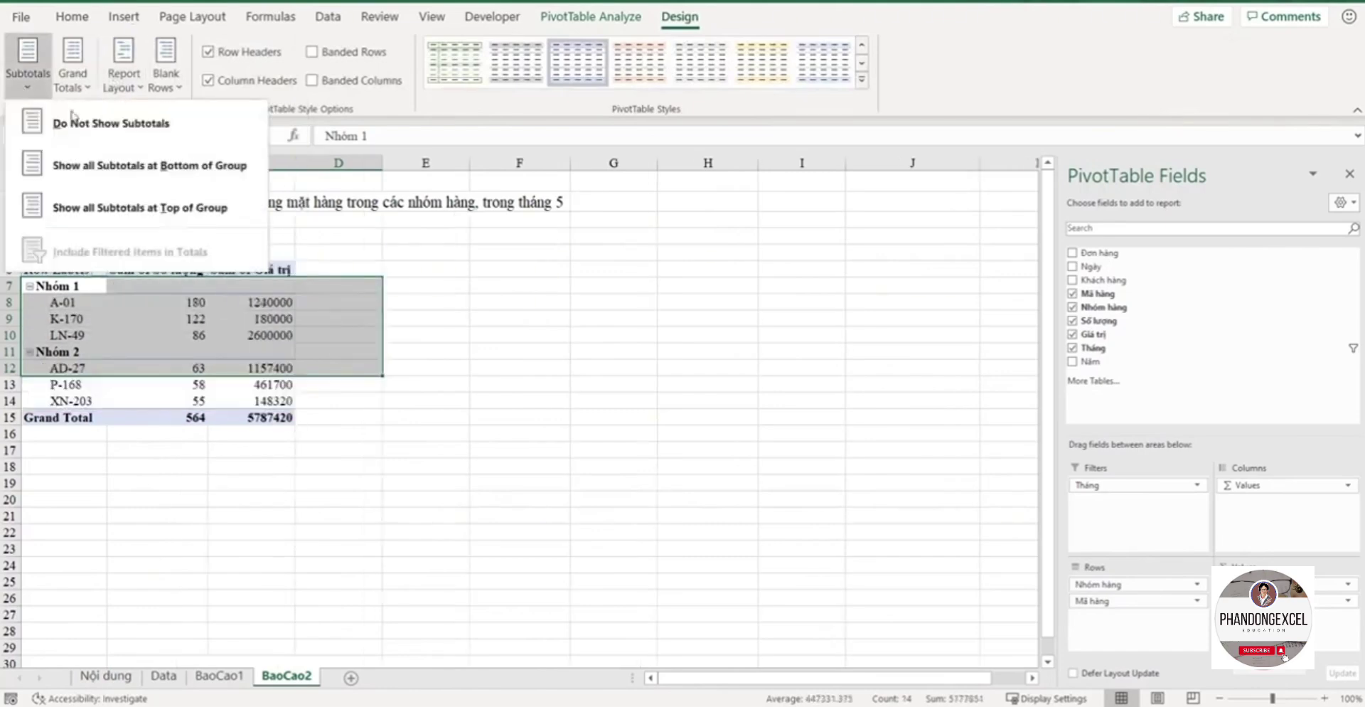
left_click(96, 206)
left_click(527, 402)
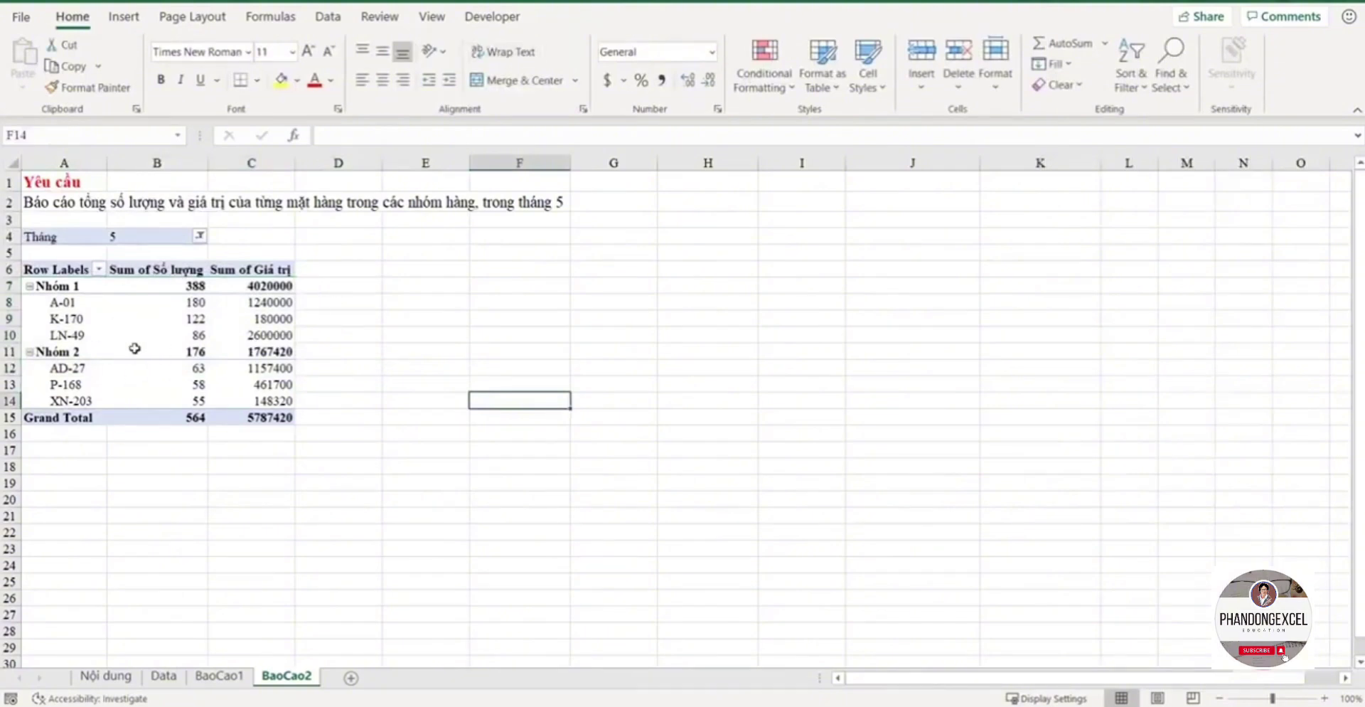
left_click(217, 339)
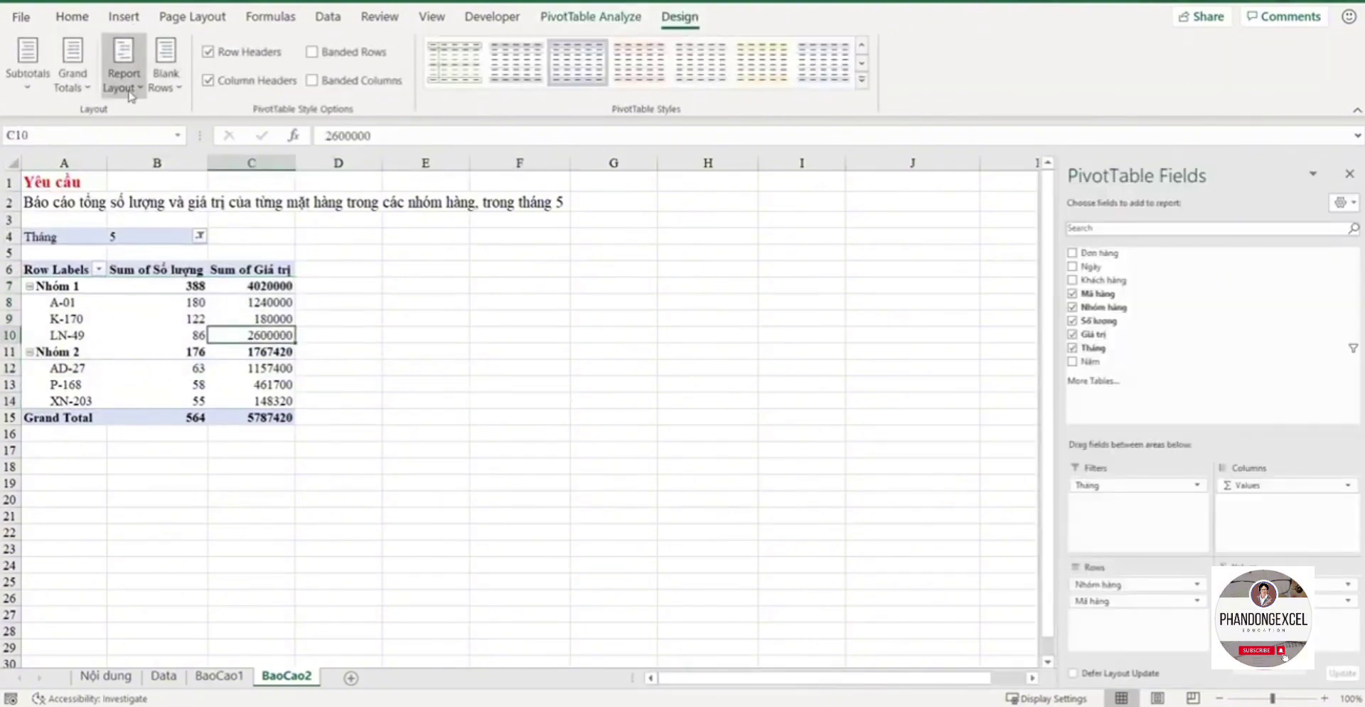
left_click(133, 94)
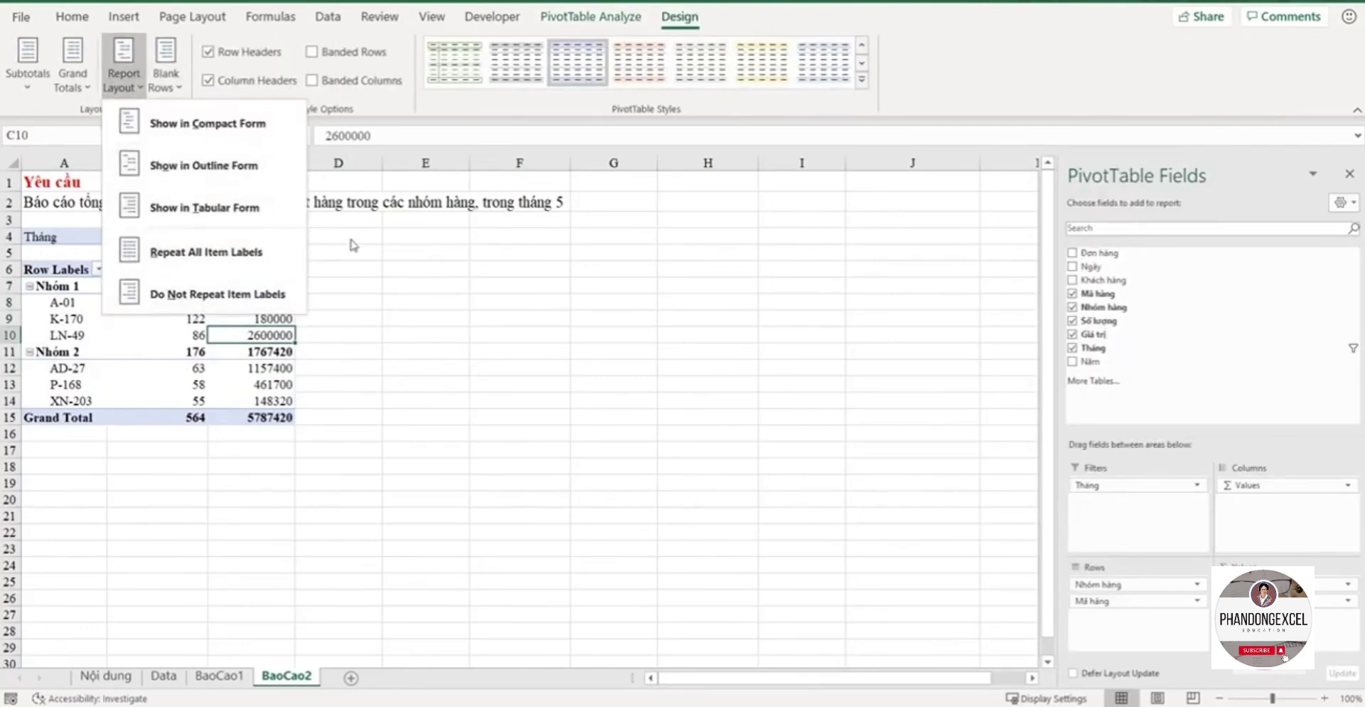
left_click(166, 67)
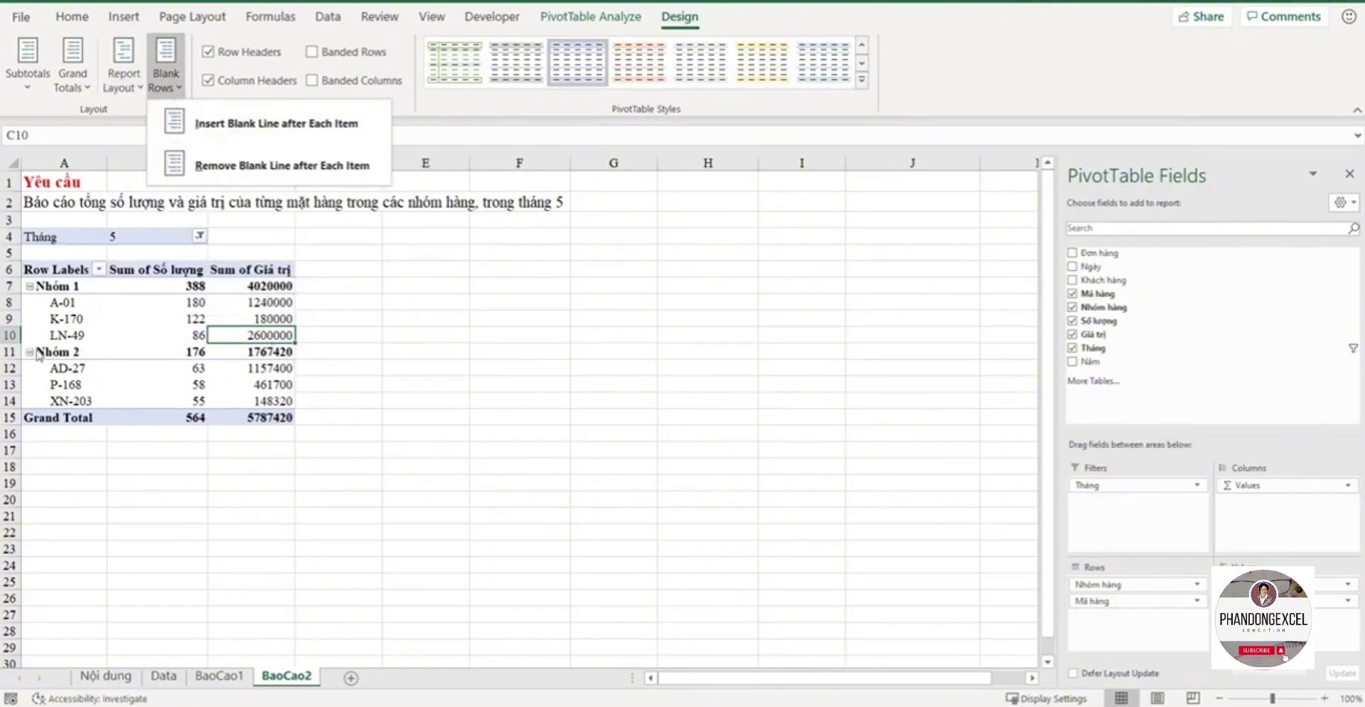
left_click(229, 128)
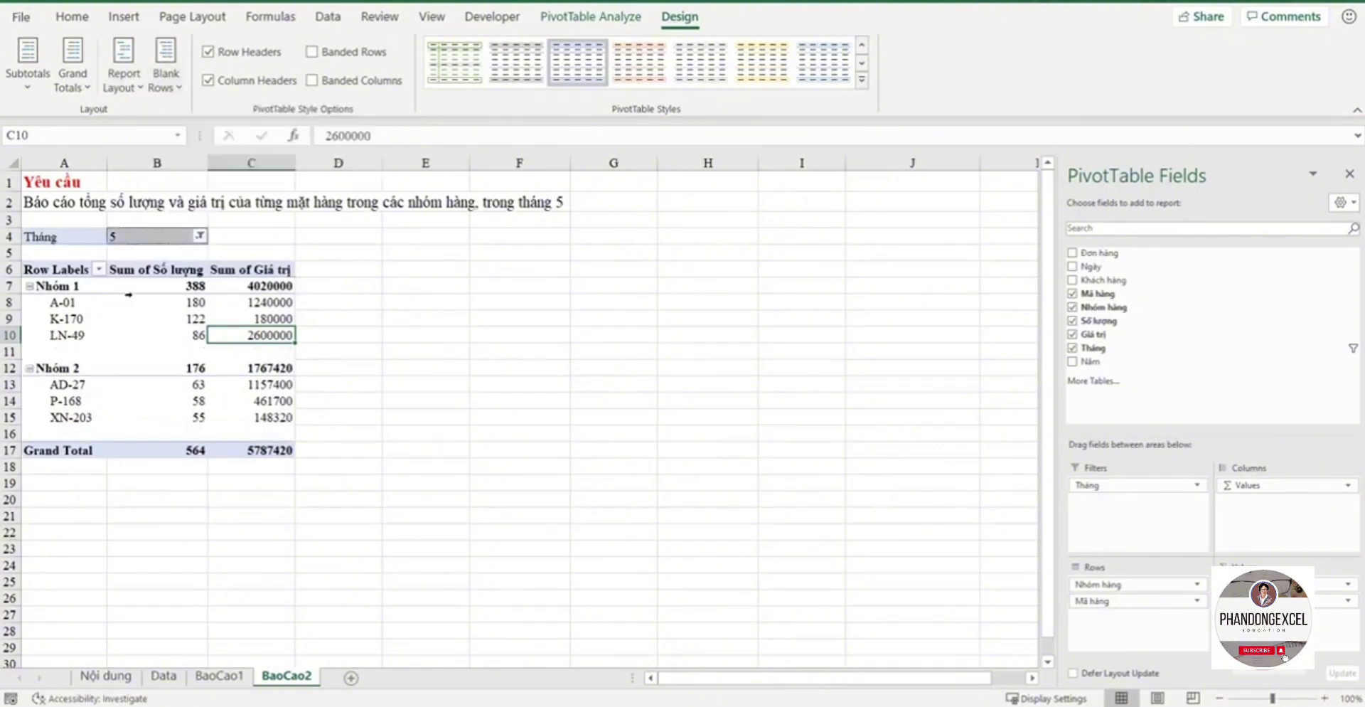
left_click(41, 287)
left_click(39, 350)
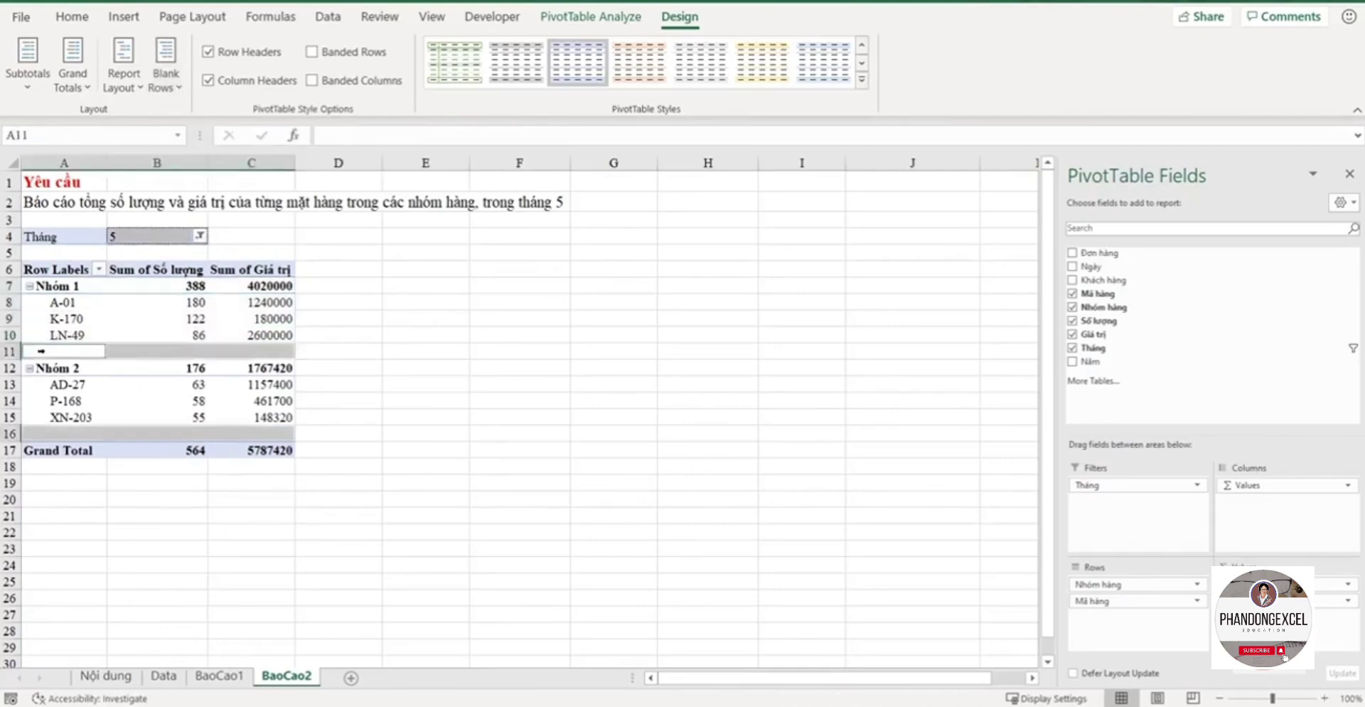
left_click(173, 88)
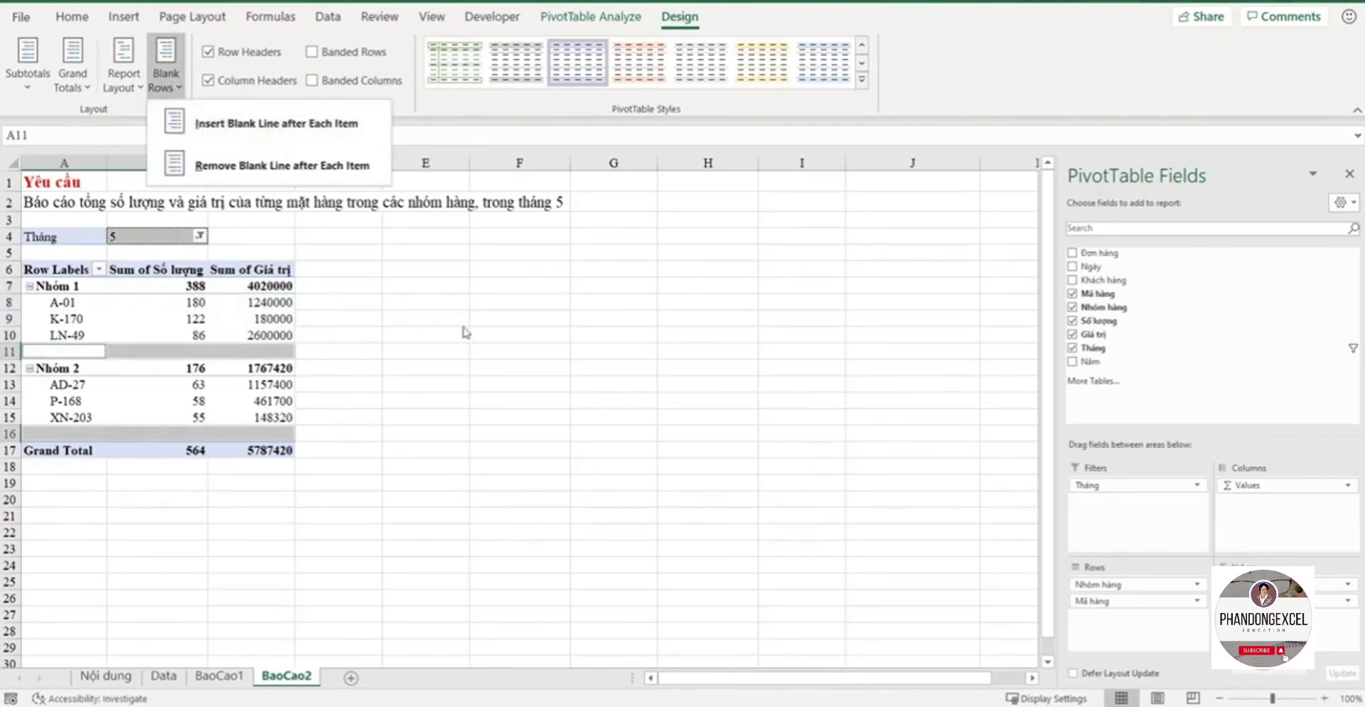
left_click(277, 169)
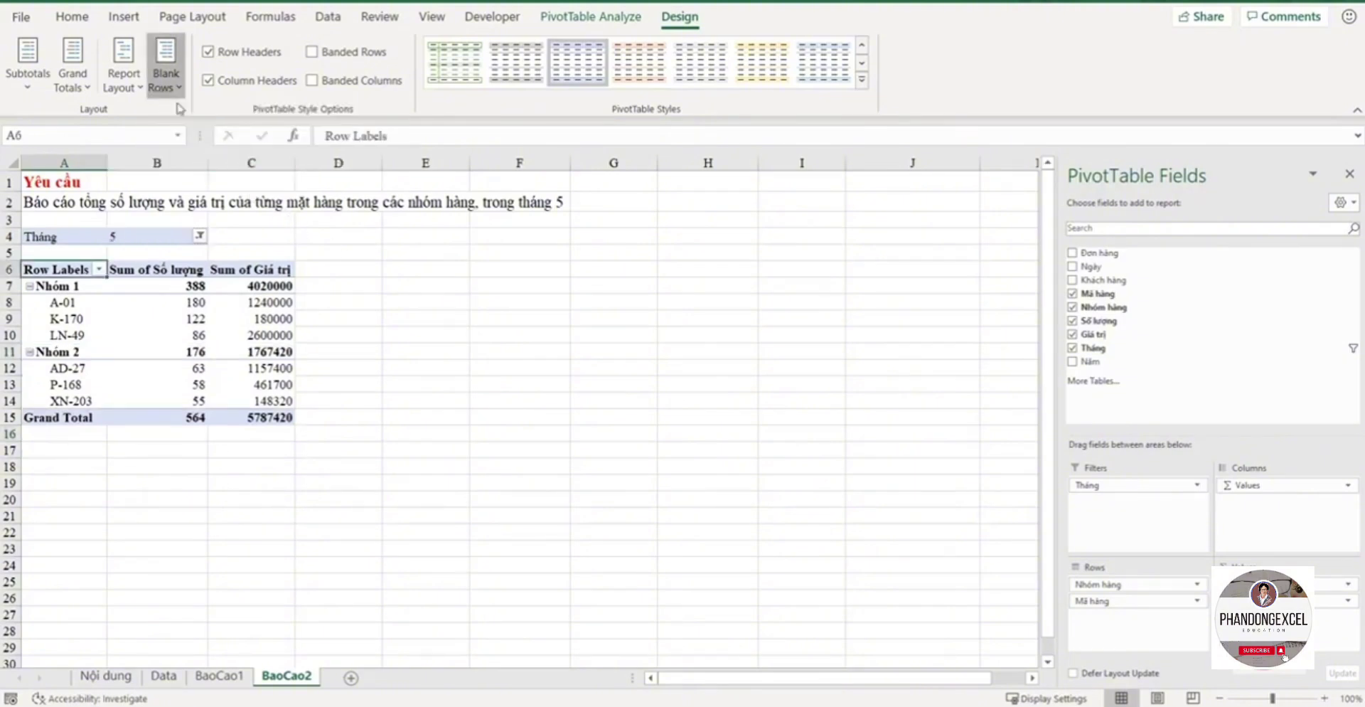
left_click(177, 88)
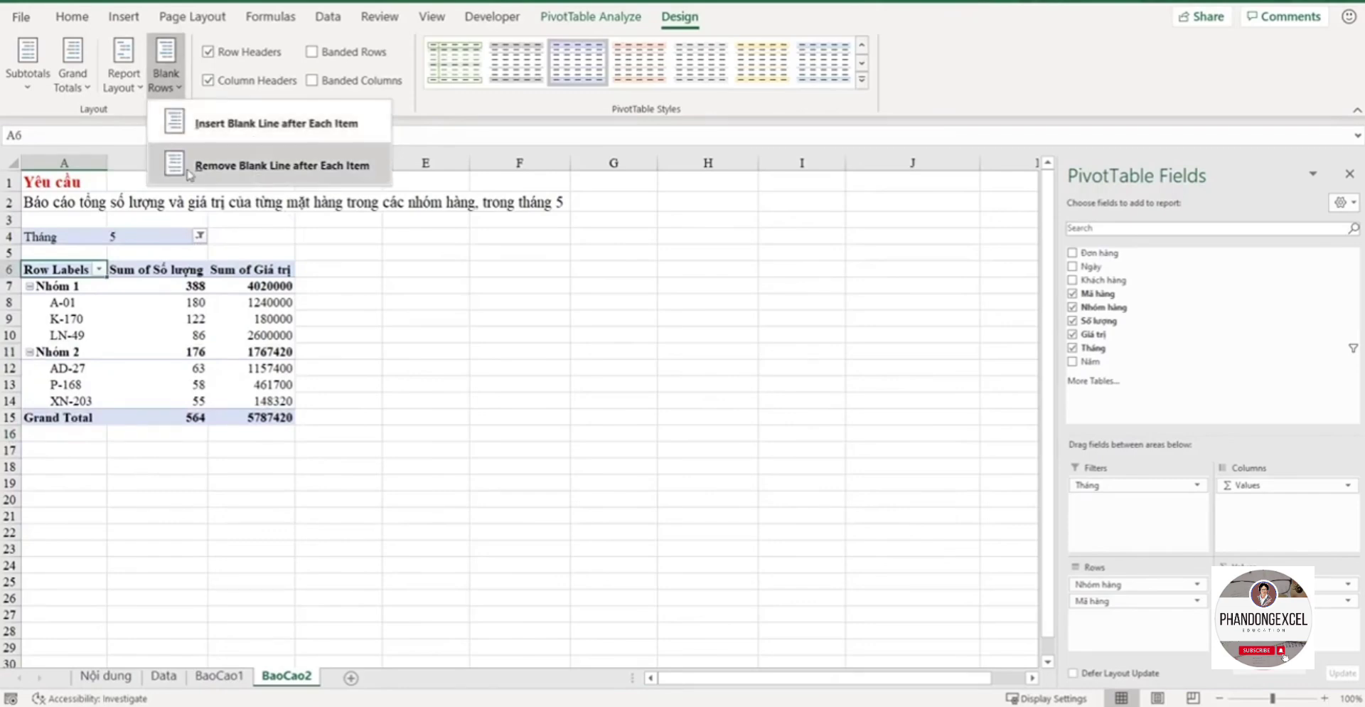
left_click(275, 165)
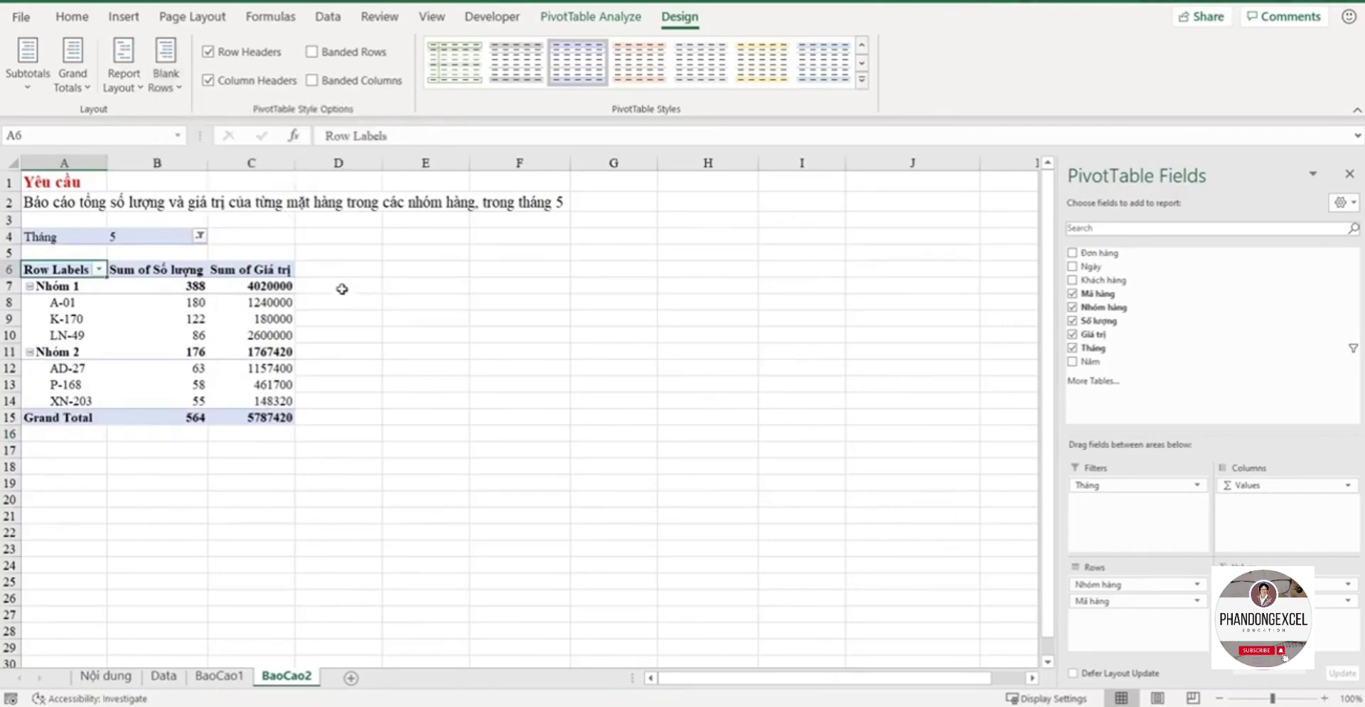
Step: Apply the first gray style in the Medium section of the PivotTable Styles gallery
left_click(863, 81)
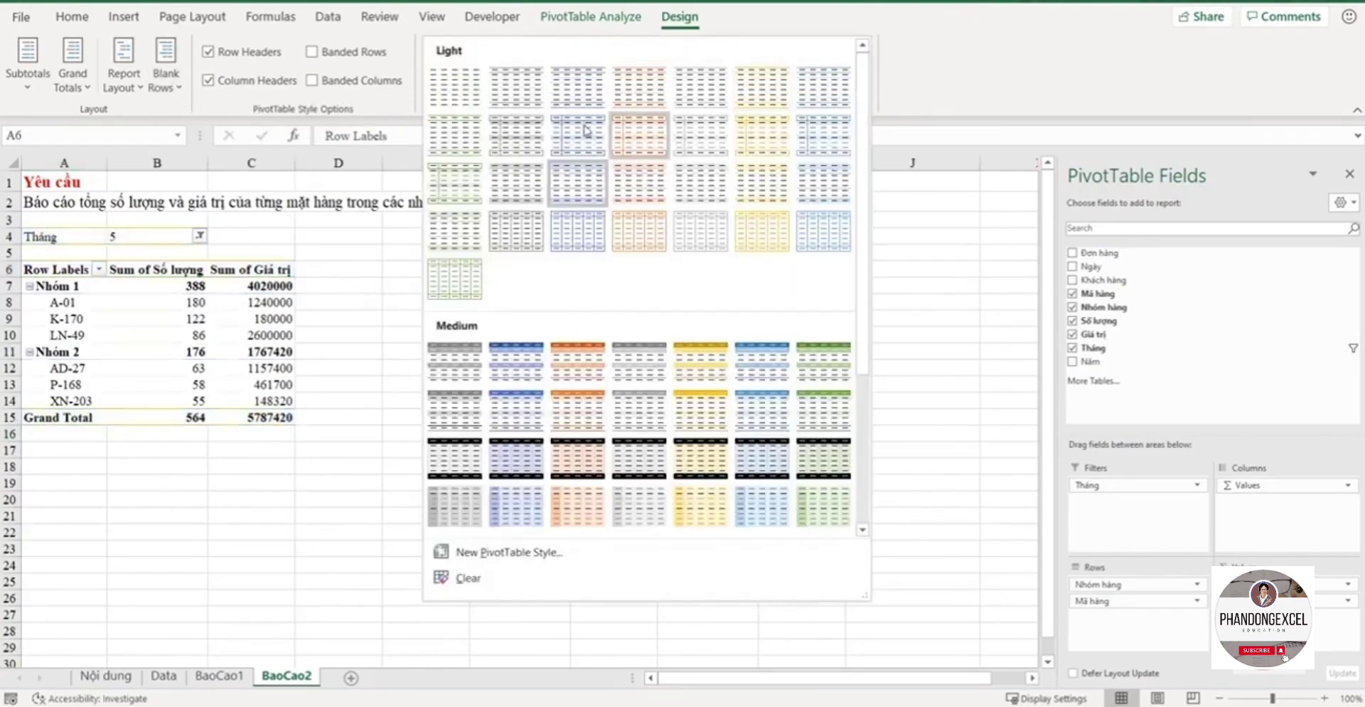
scroll(736, 291, "down", 5)
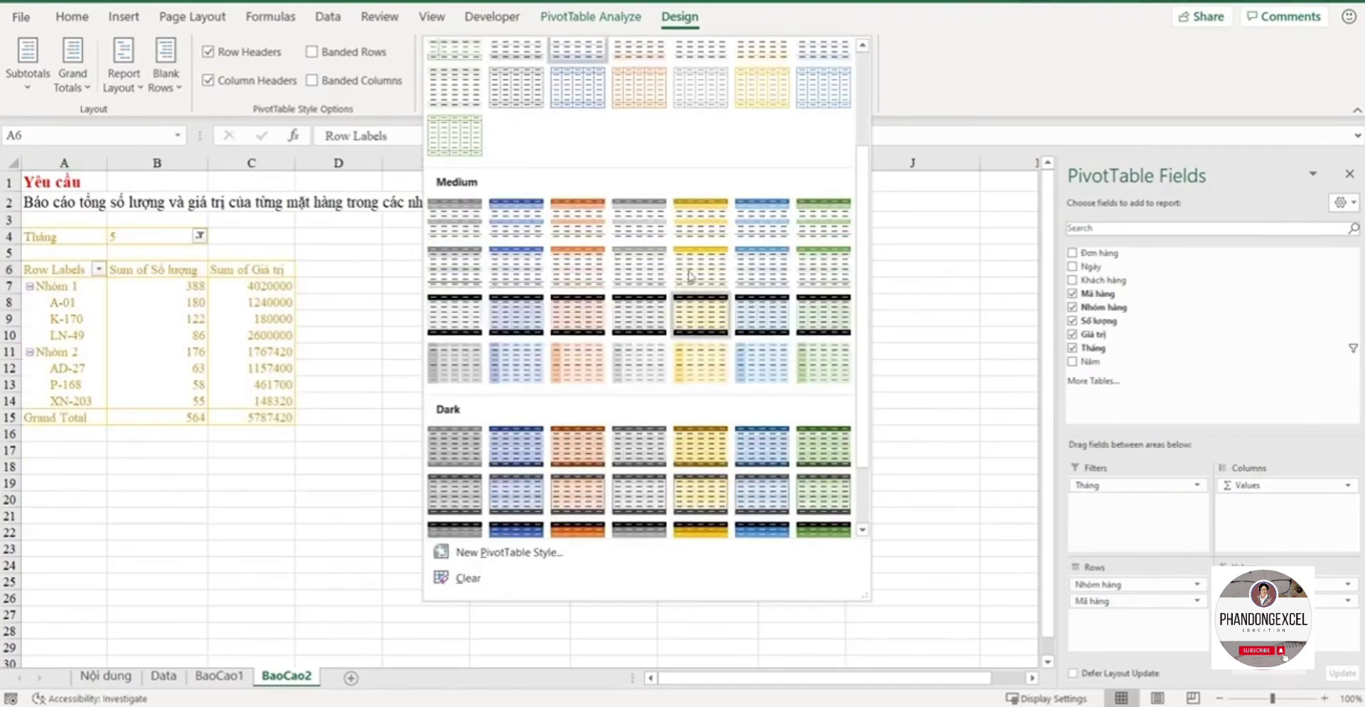
scroll(679, 359, "up", 5)
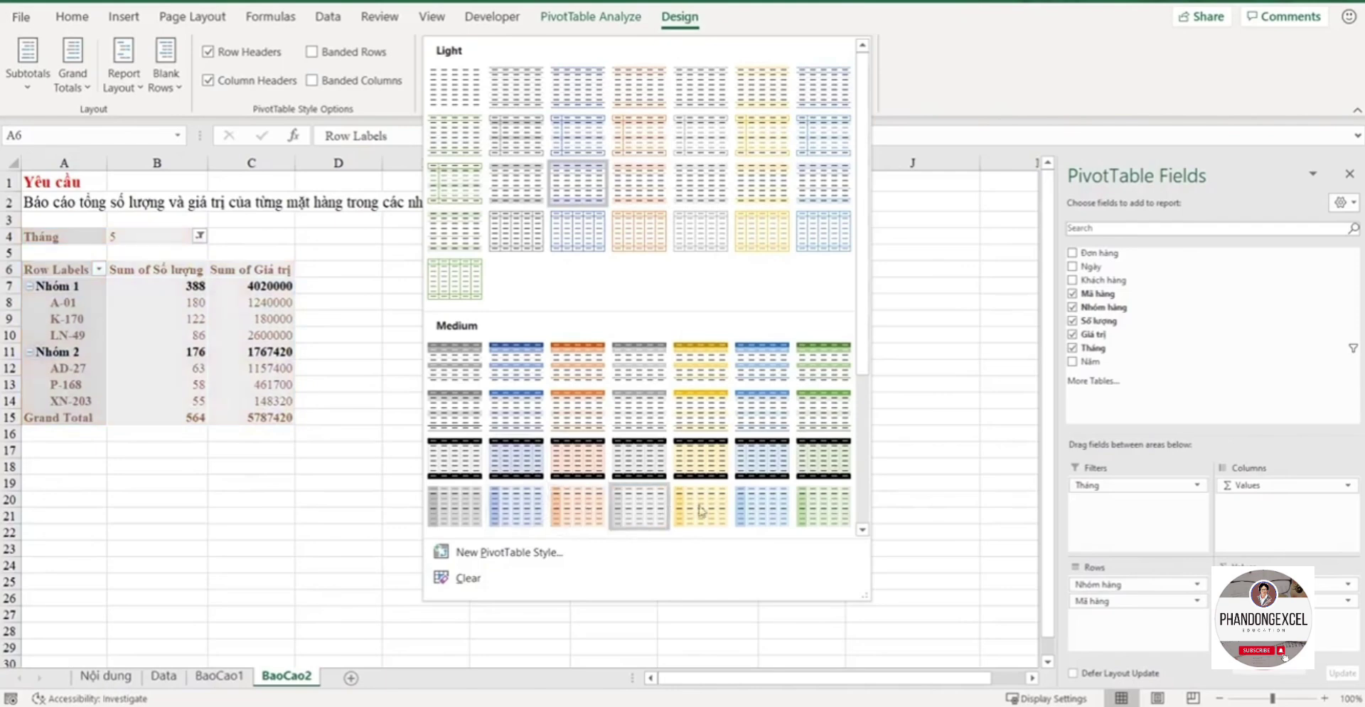
scroll(760, 508, "down", 3)
scroll(759, 427, "up", 3)
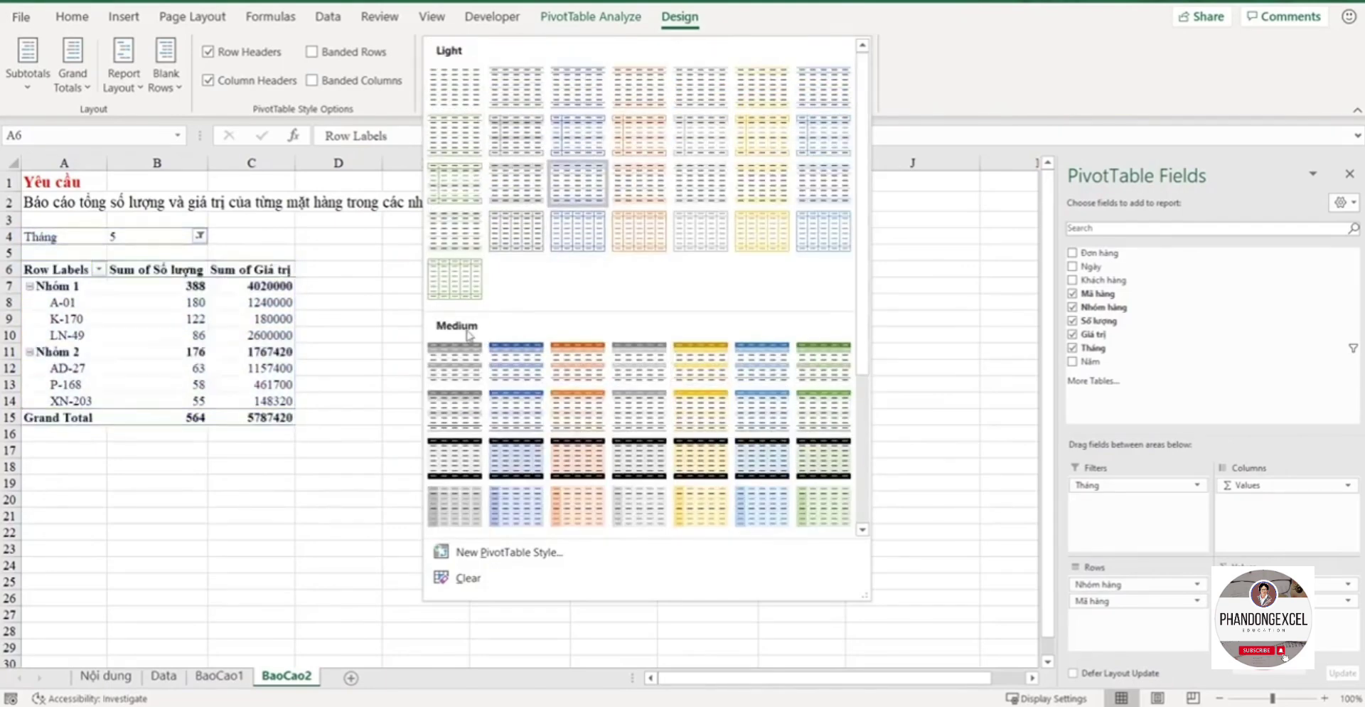
scroll(467, 334, "down", 3)
scroll(478, 317, "up", 3)
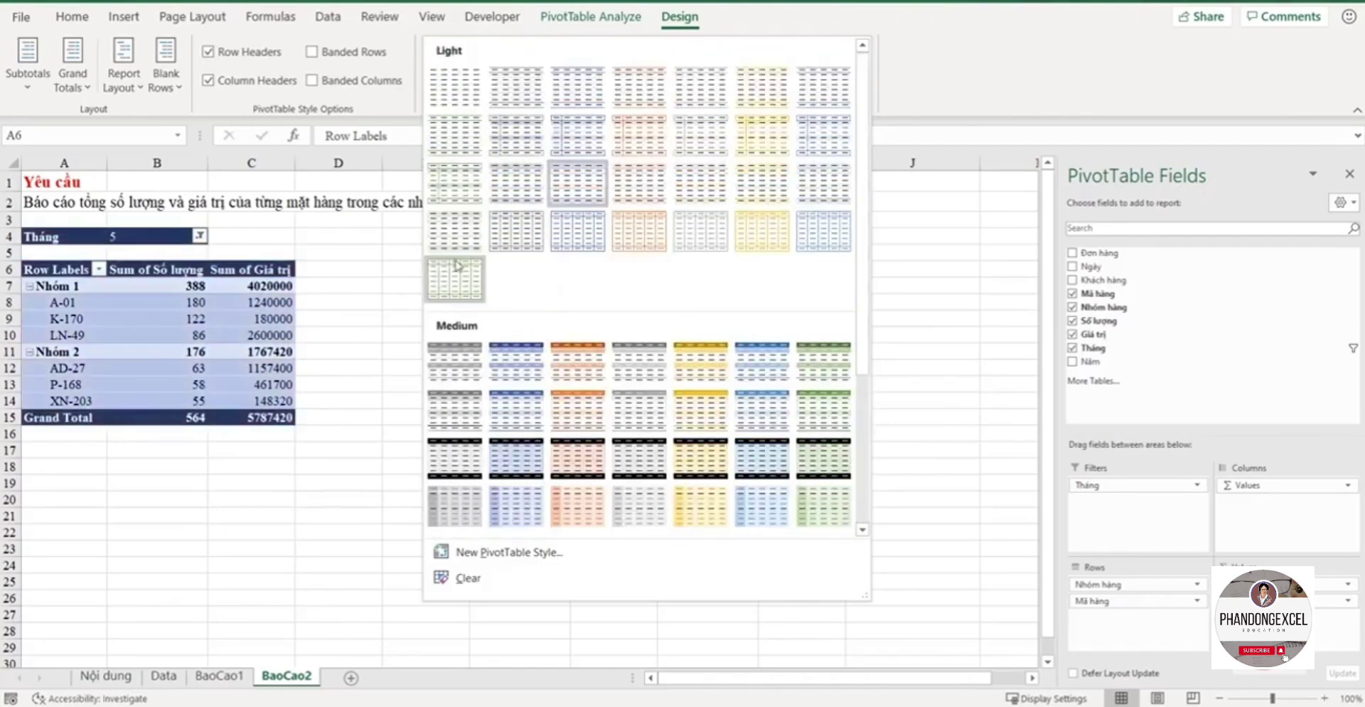
left_click(455, 363)
left_click(425, 416)
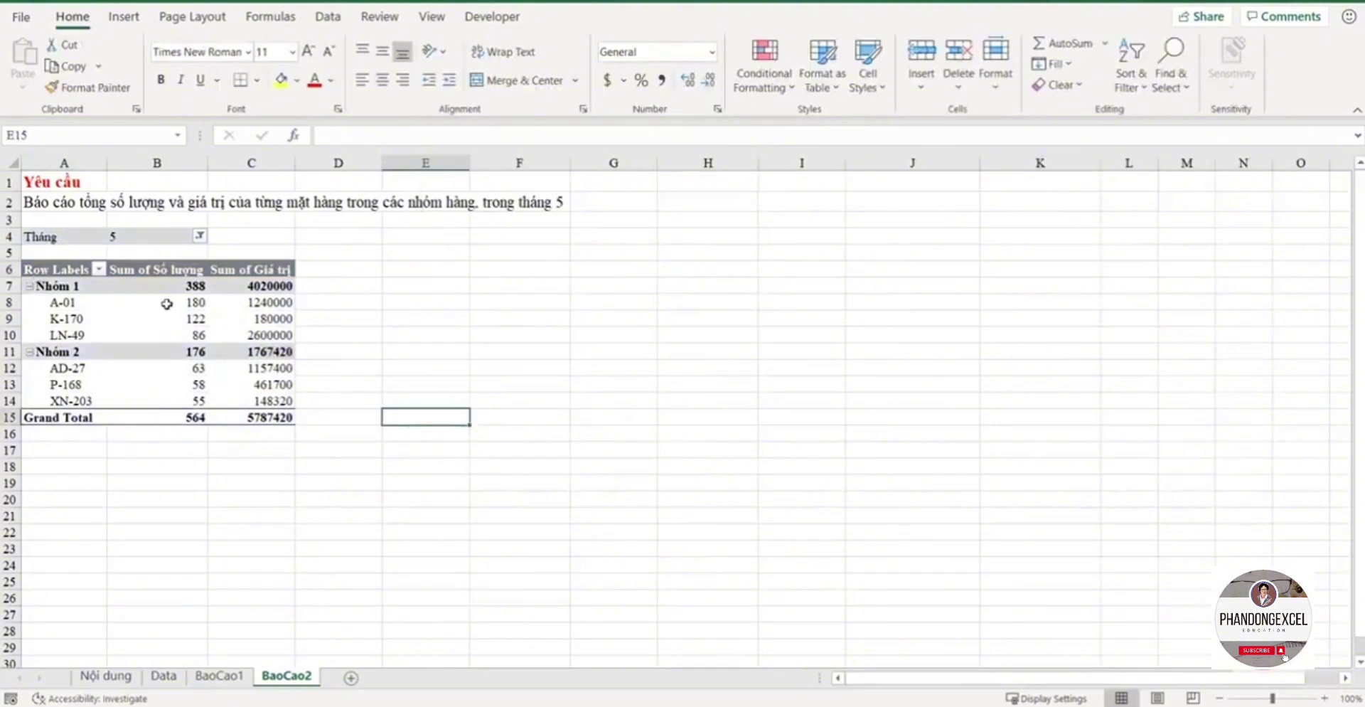
Step: Widen column A slightly and rename header A6 to Chỉ tiêu
left_click(52, 270)
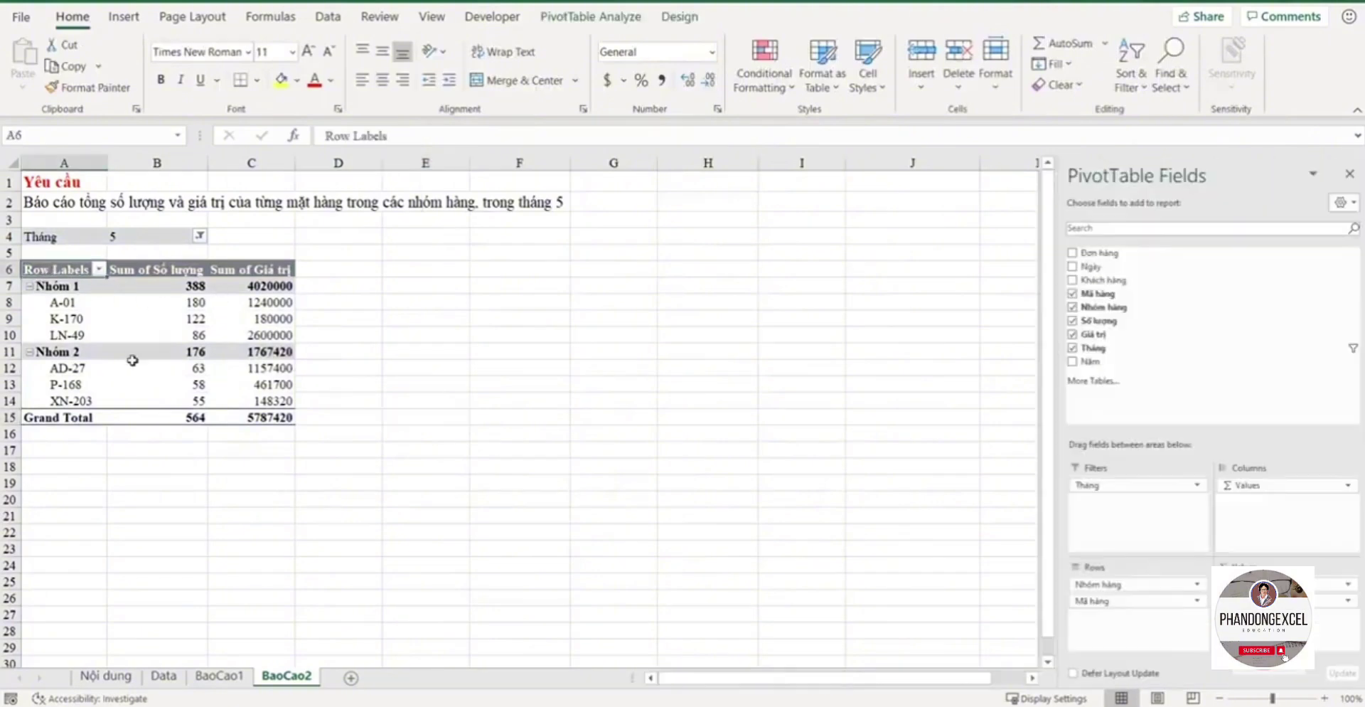
left_click_drag(66, 271, 262, 269)
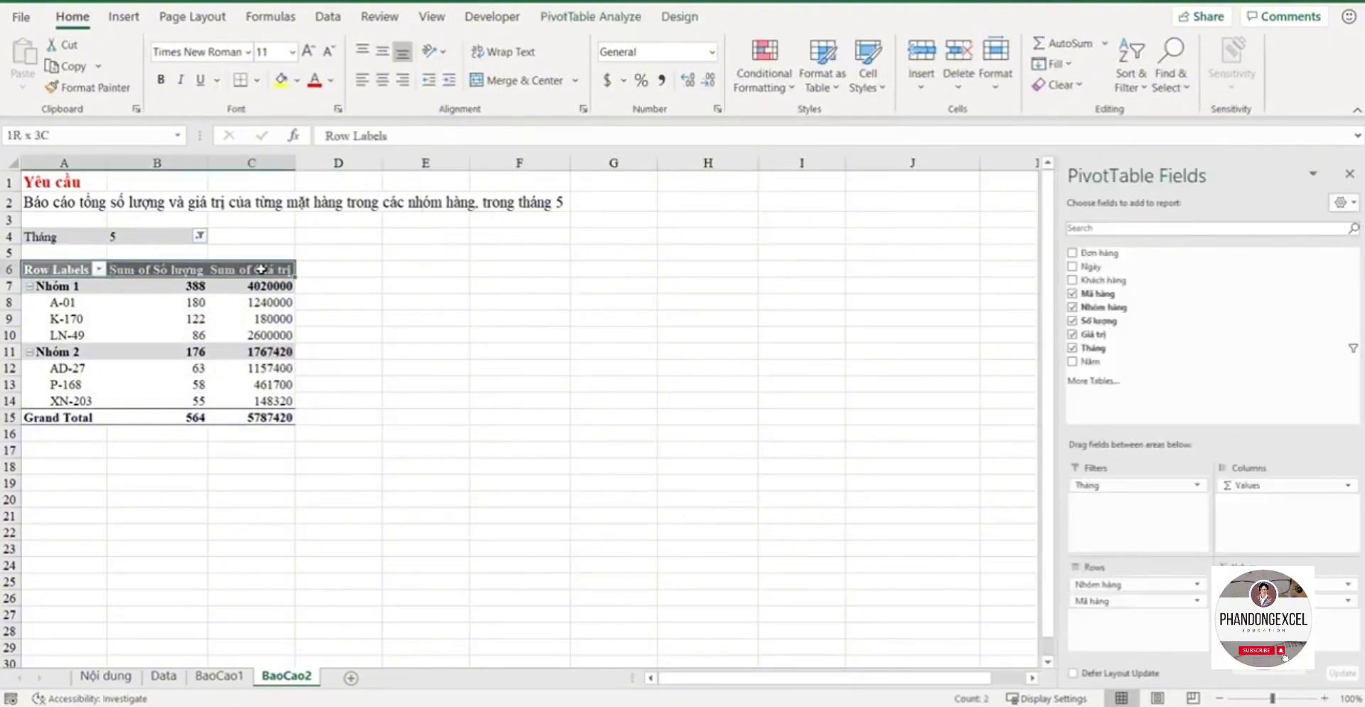
left_click(56, 267)
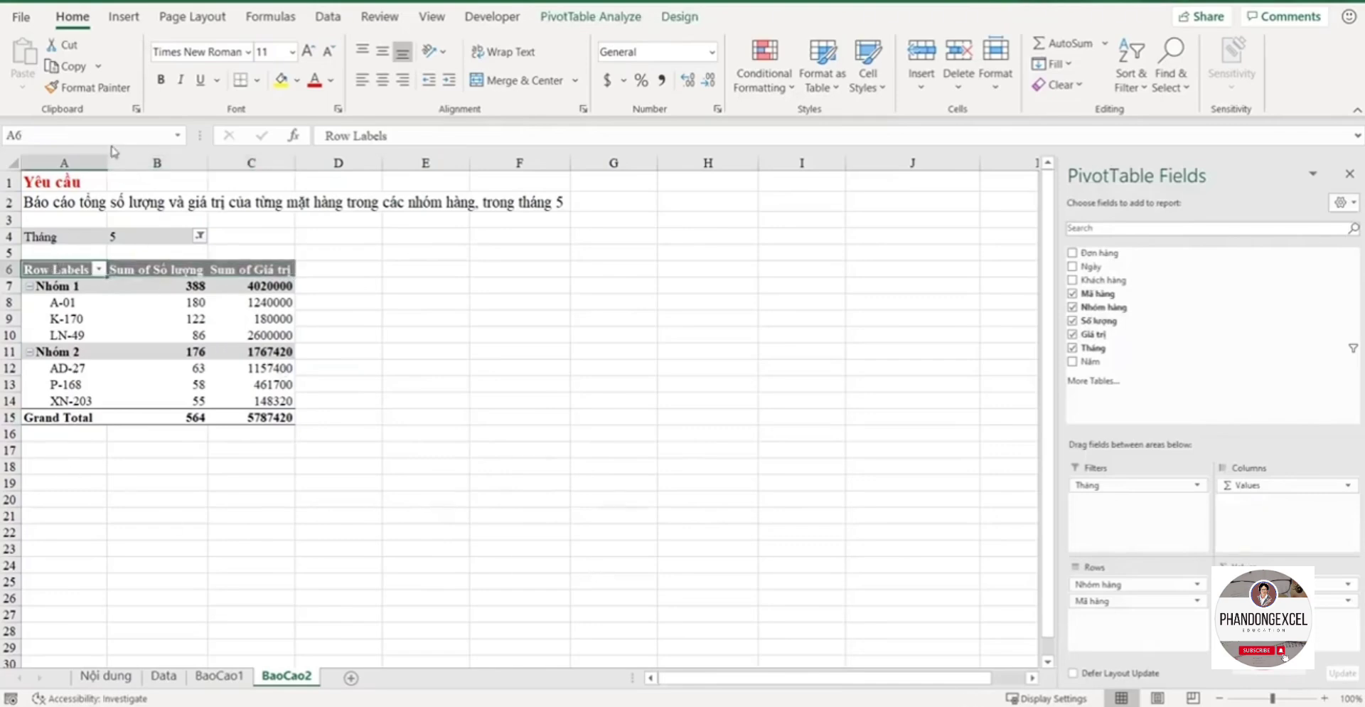
left_click_drag(106, 157, 116, 157)
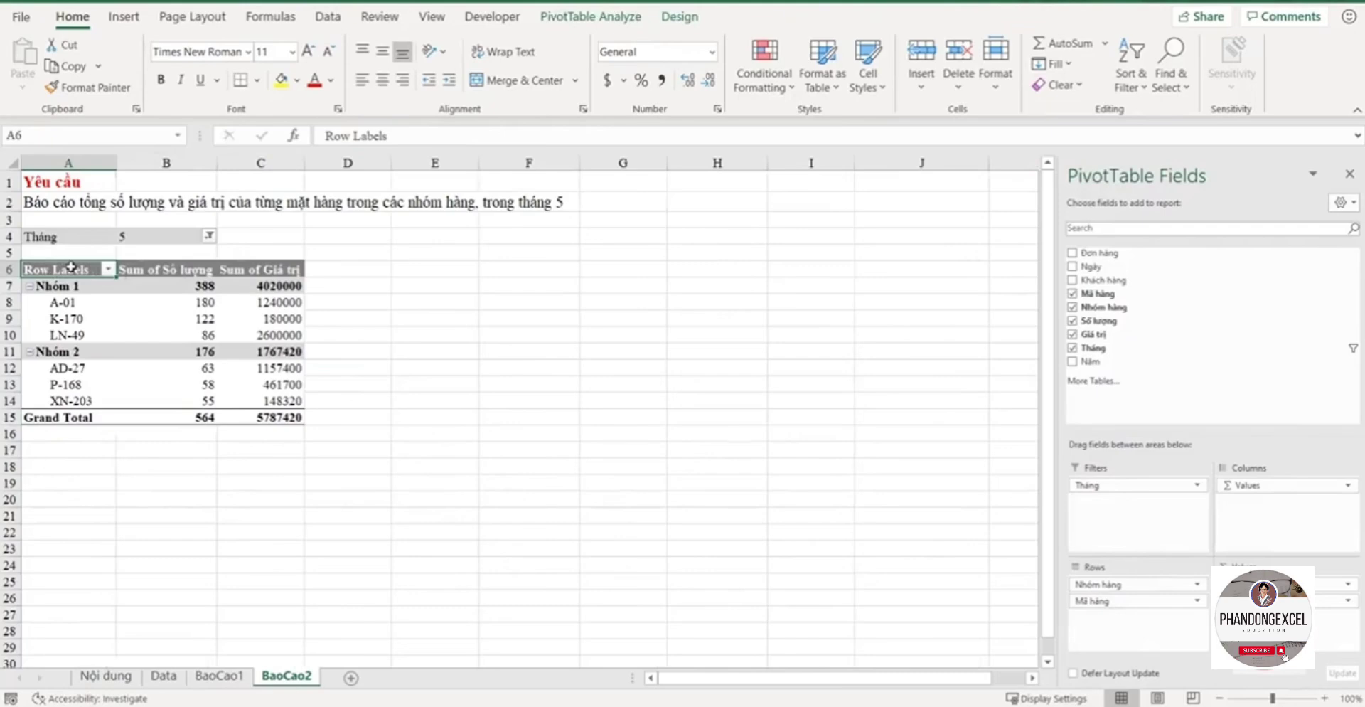
type("Chi tie")
key("Return")
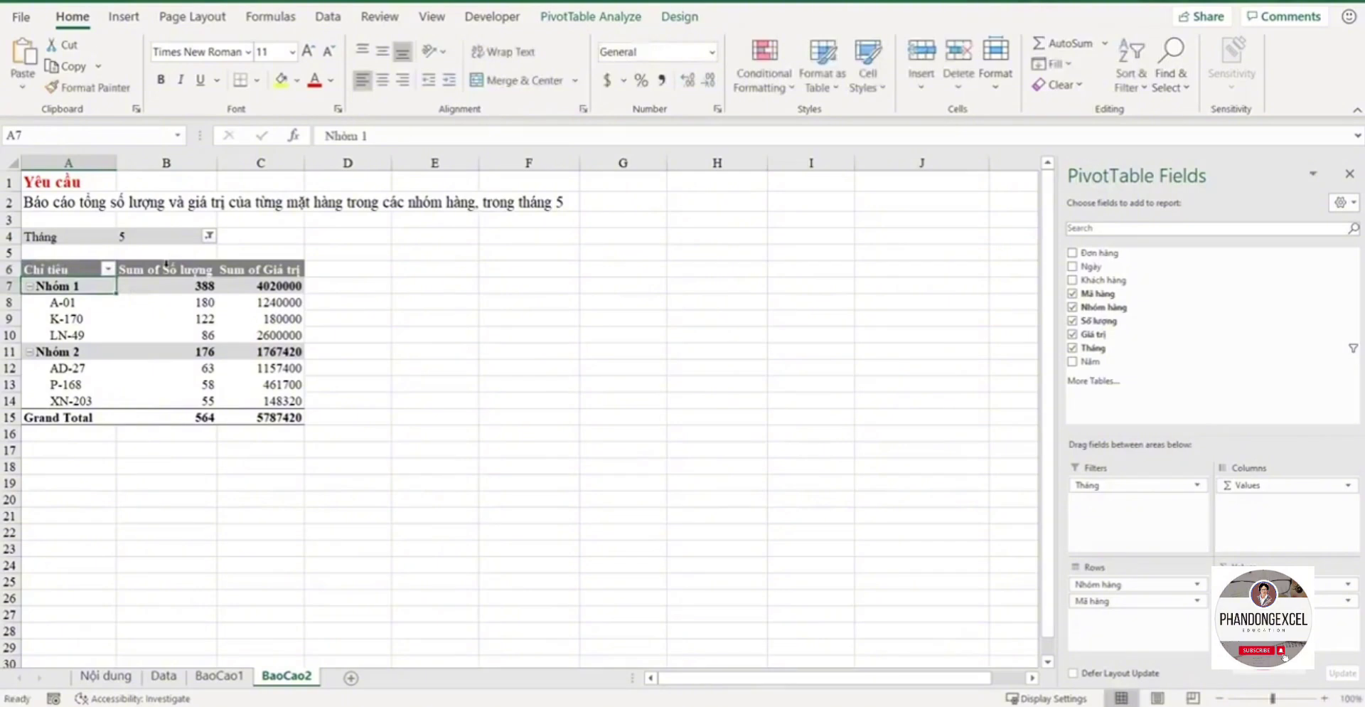
Step: Rename header B6 to Số lượng, dismissing the field-name-exists warning
left_click(166, 264)
left_click(163, 271)
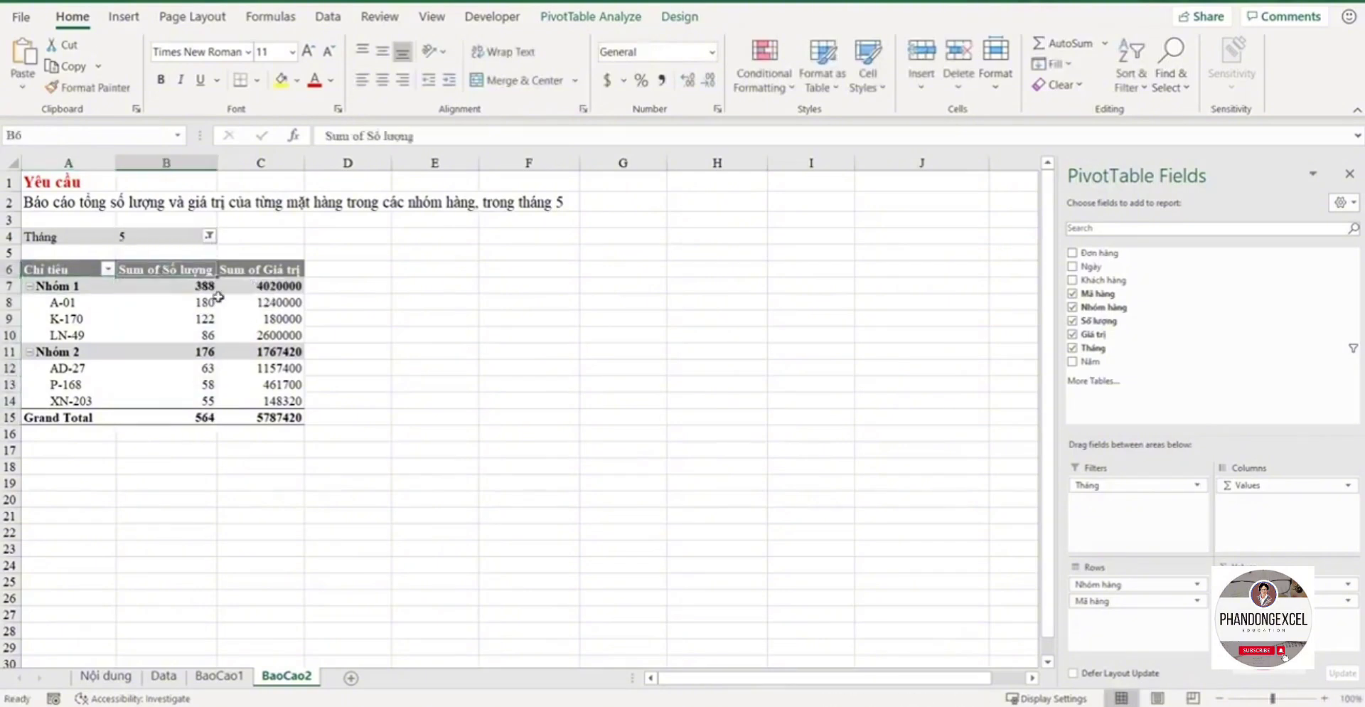
type("So")
type(" lư")
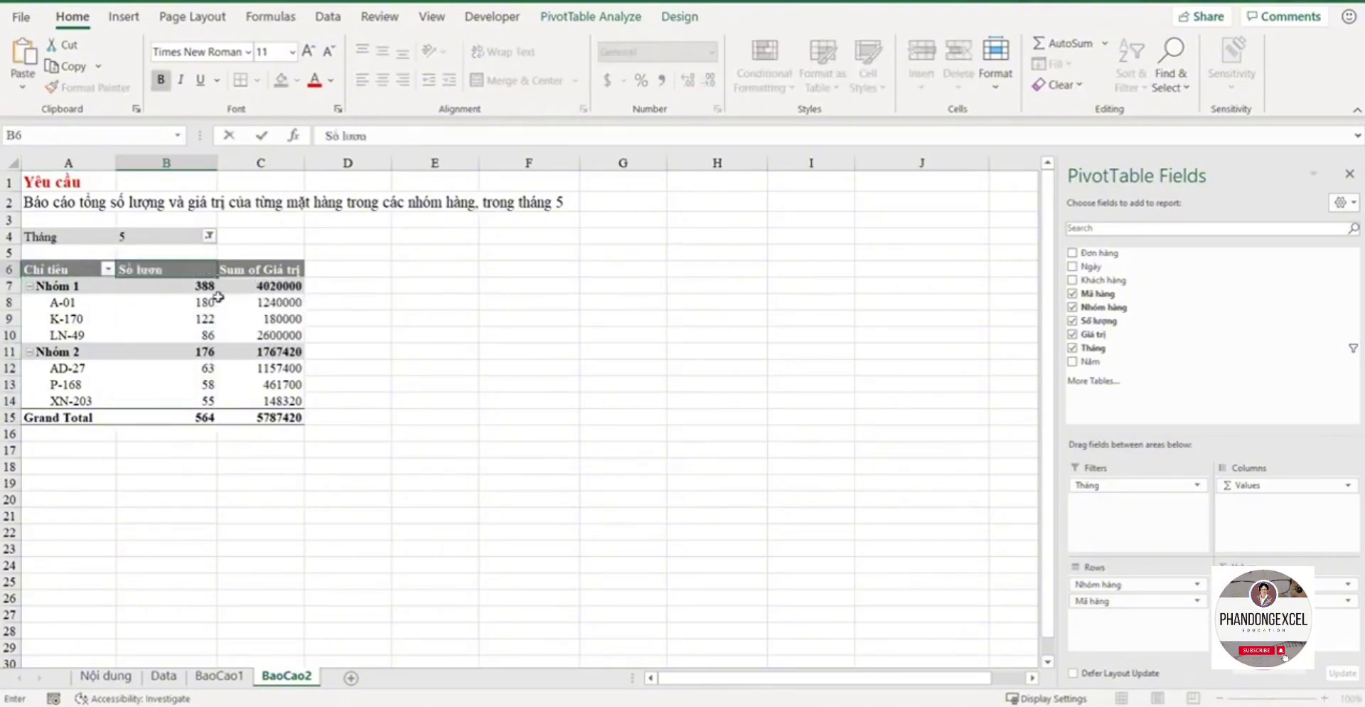
key("Return")
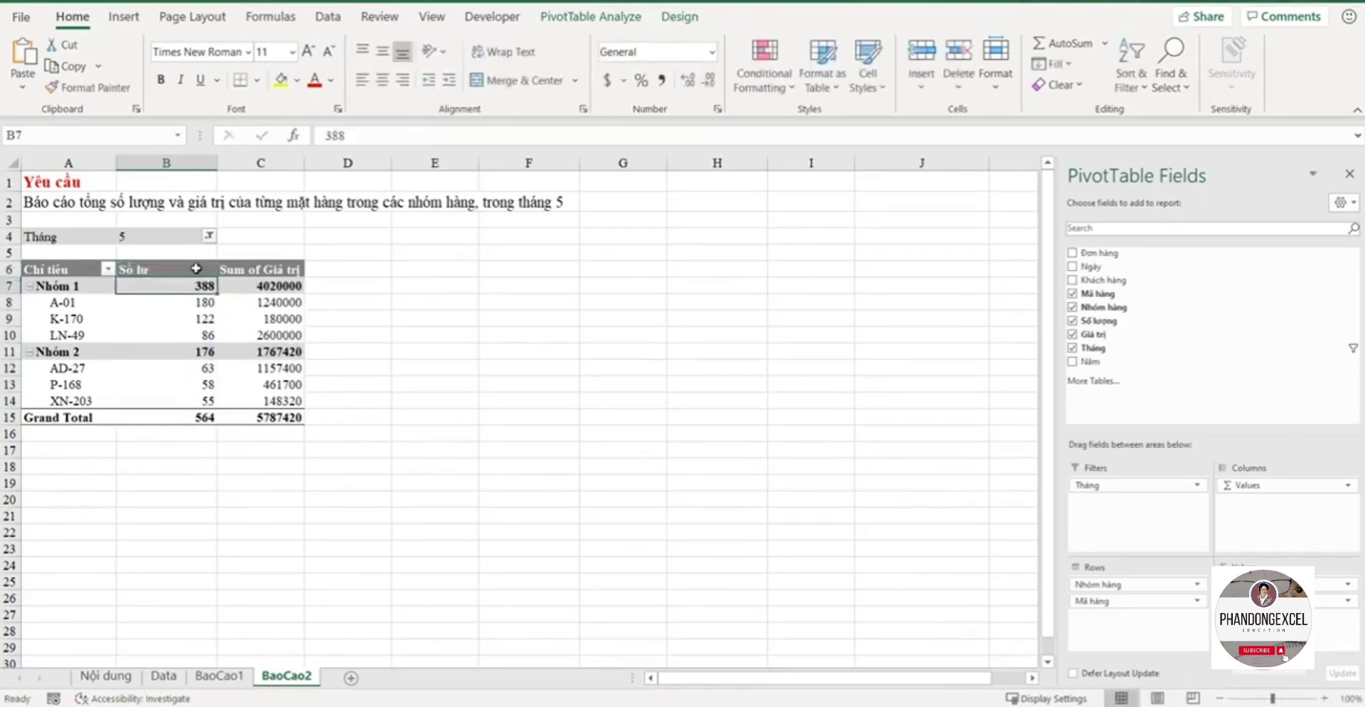
left_click(196, 268)
key("BackSpace")
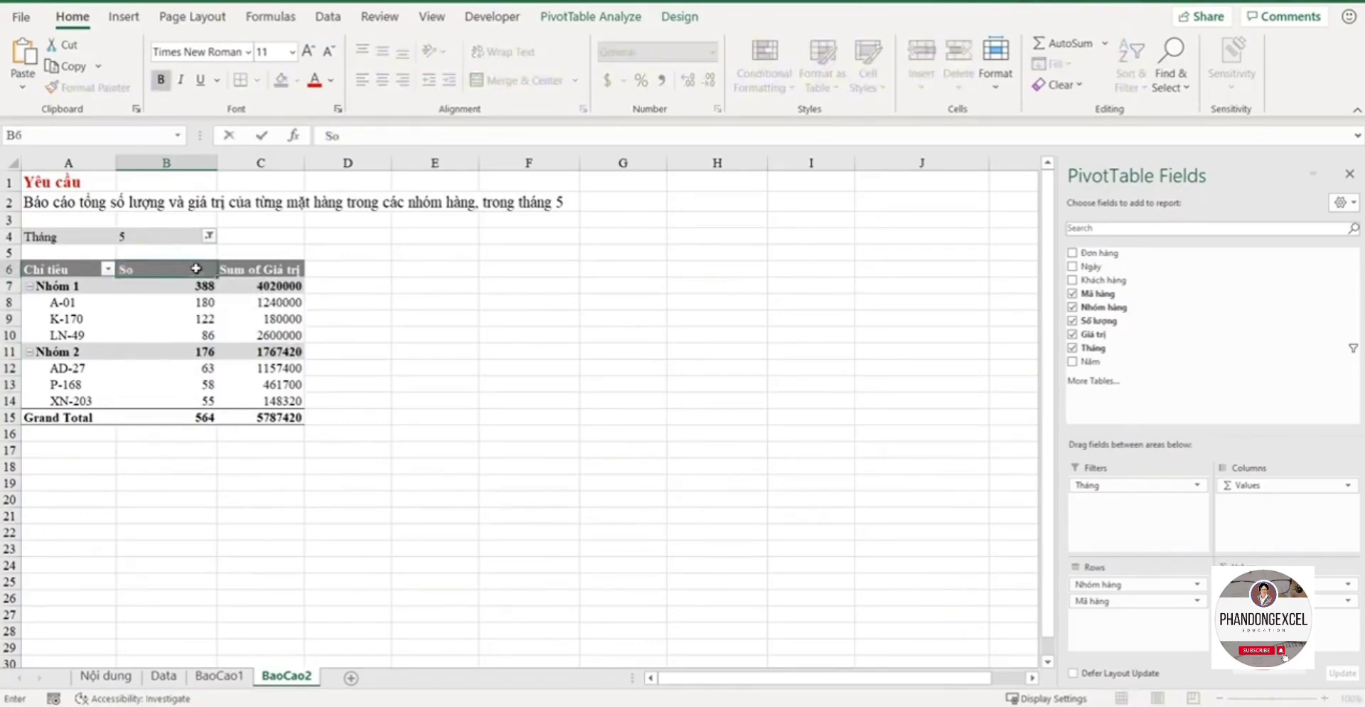
type("lươ")
key("Return")
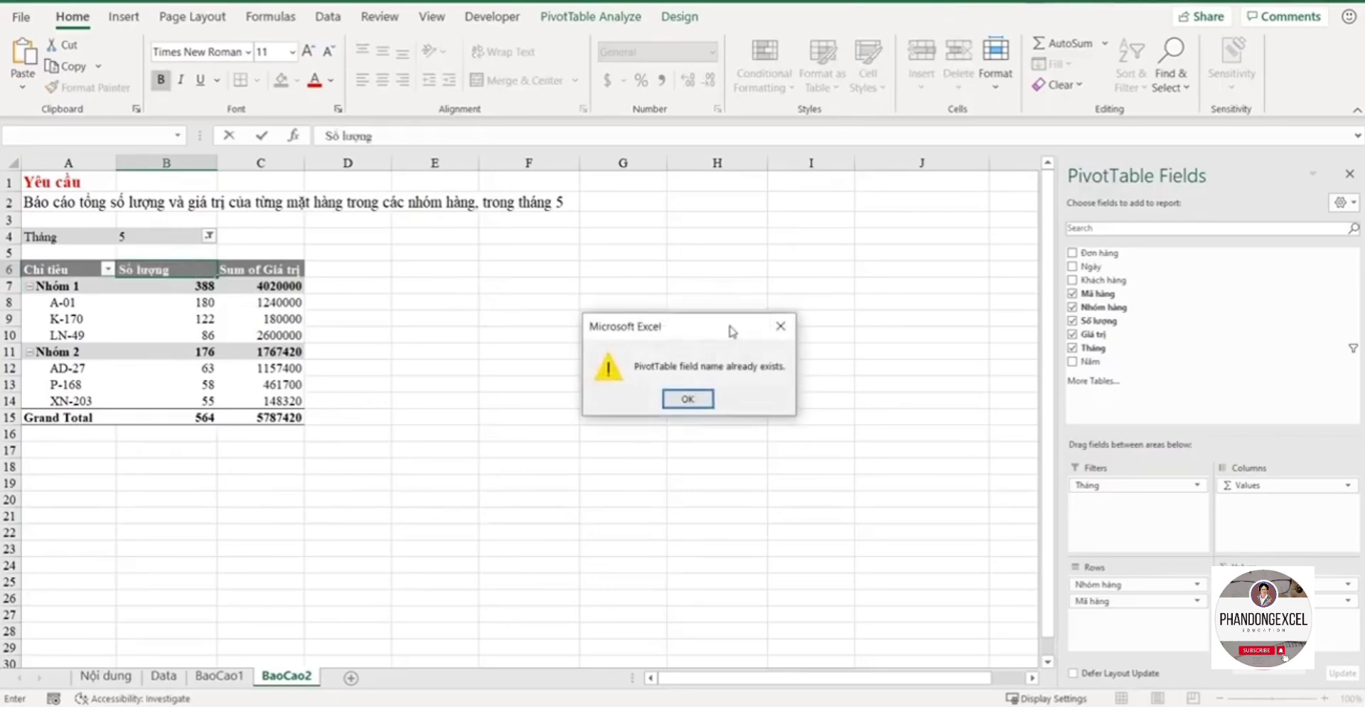
left_click_drag(732, 326, 530, 278)
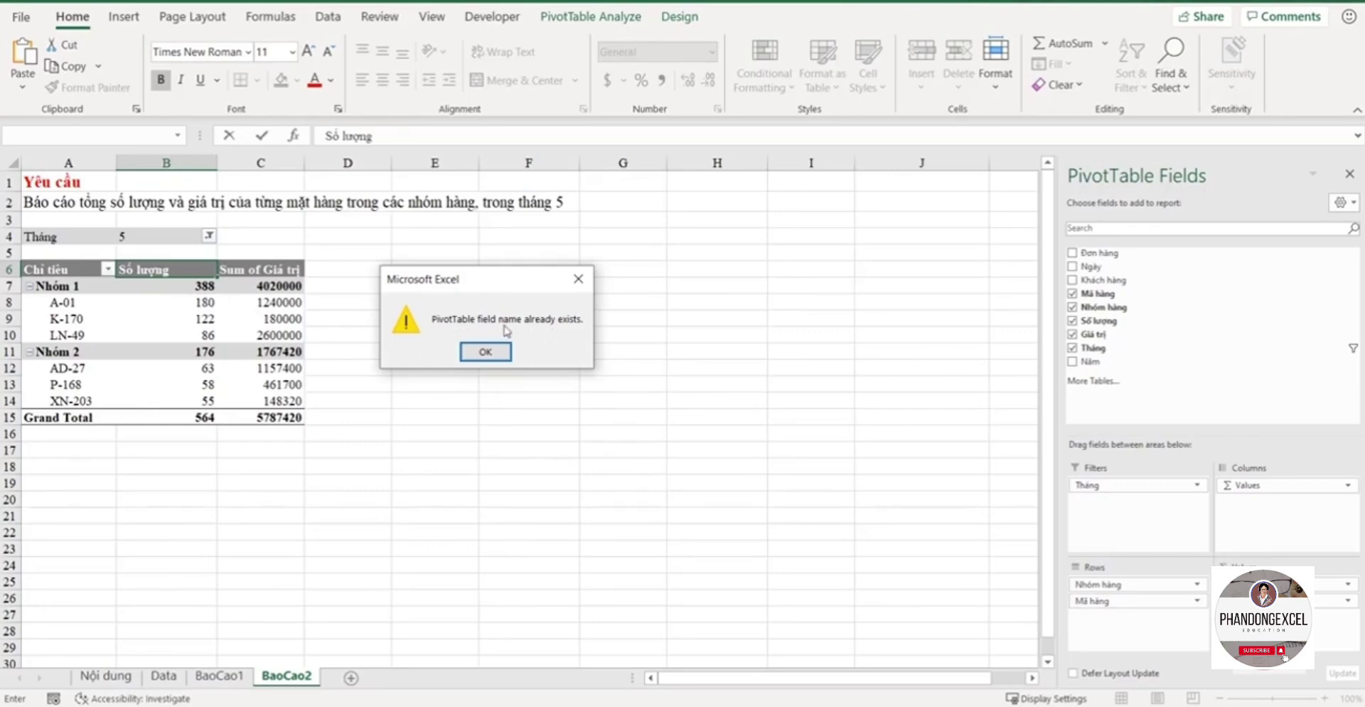
left_click(486, 354)
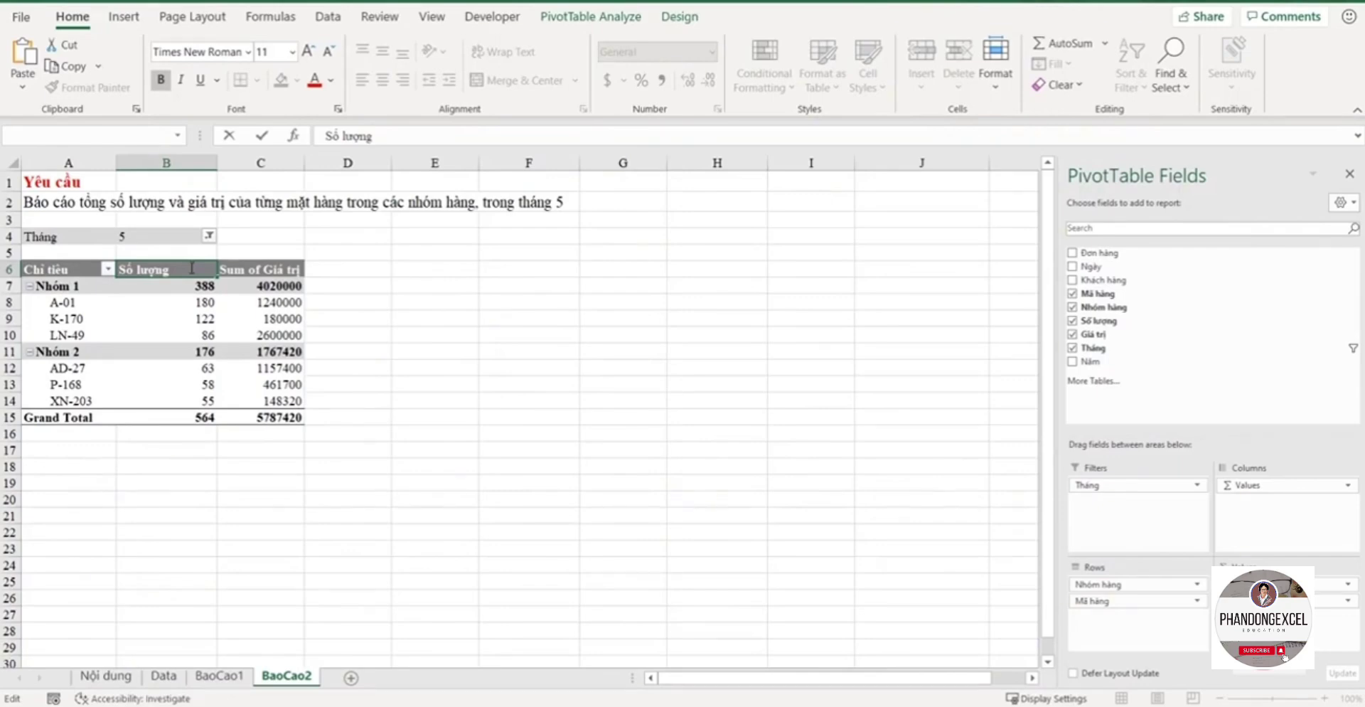
key("Return")
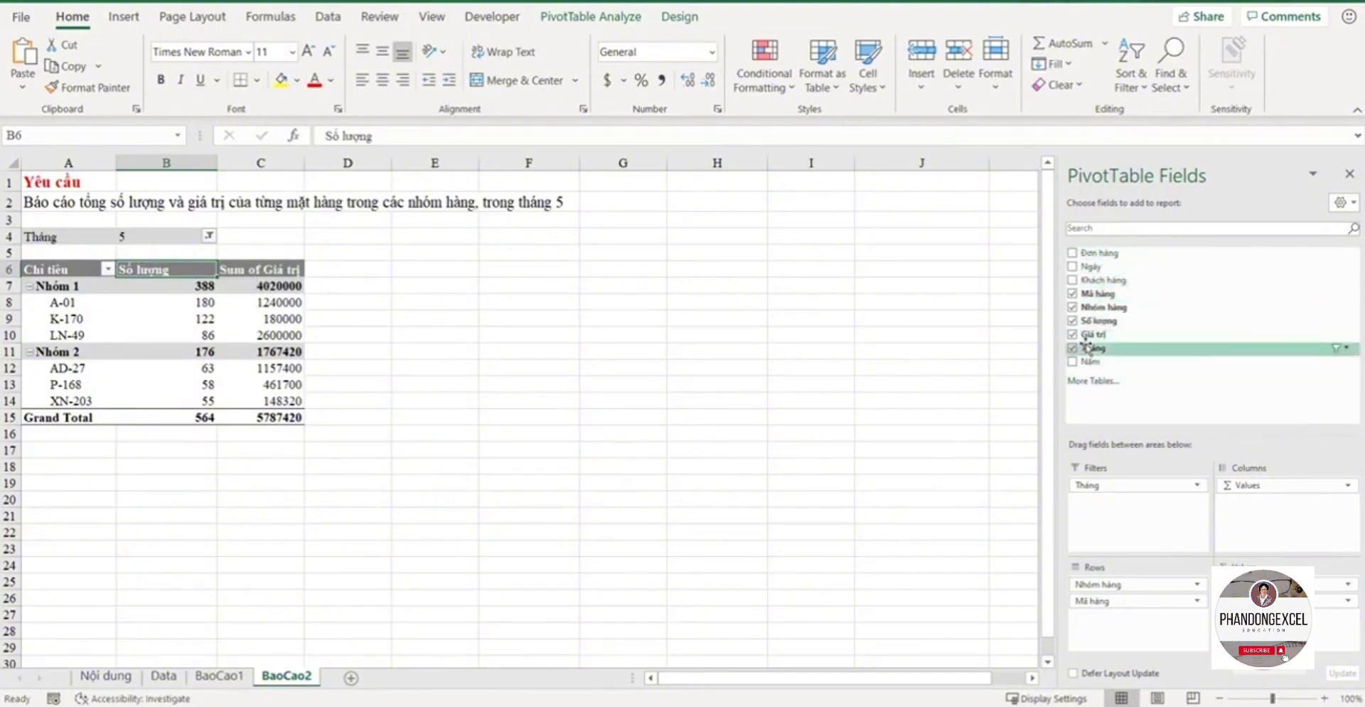
Step: Rename header C6 to Tổng giá trị
left_click(270, 272)
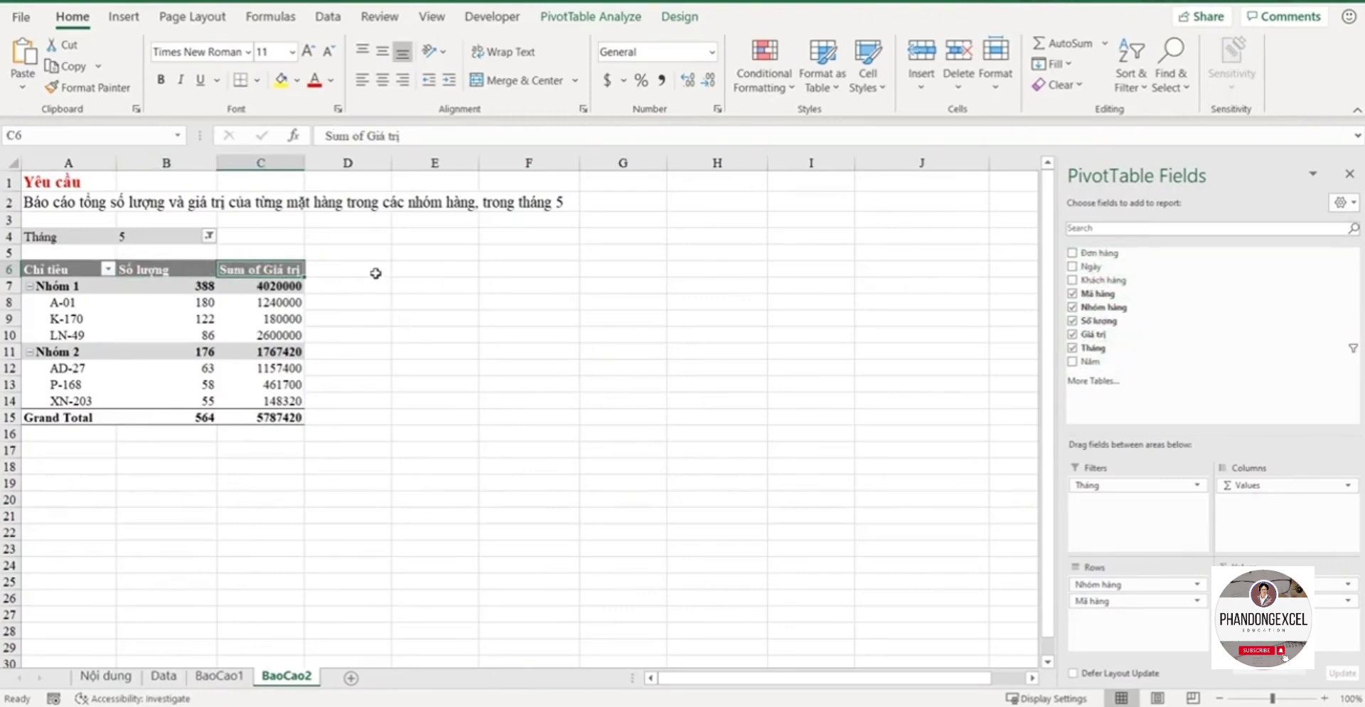
type("Tổng giá tr")
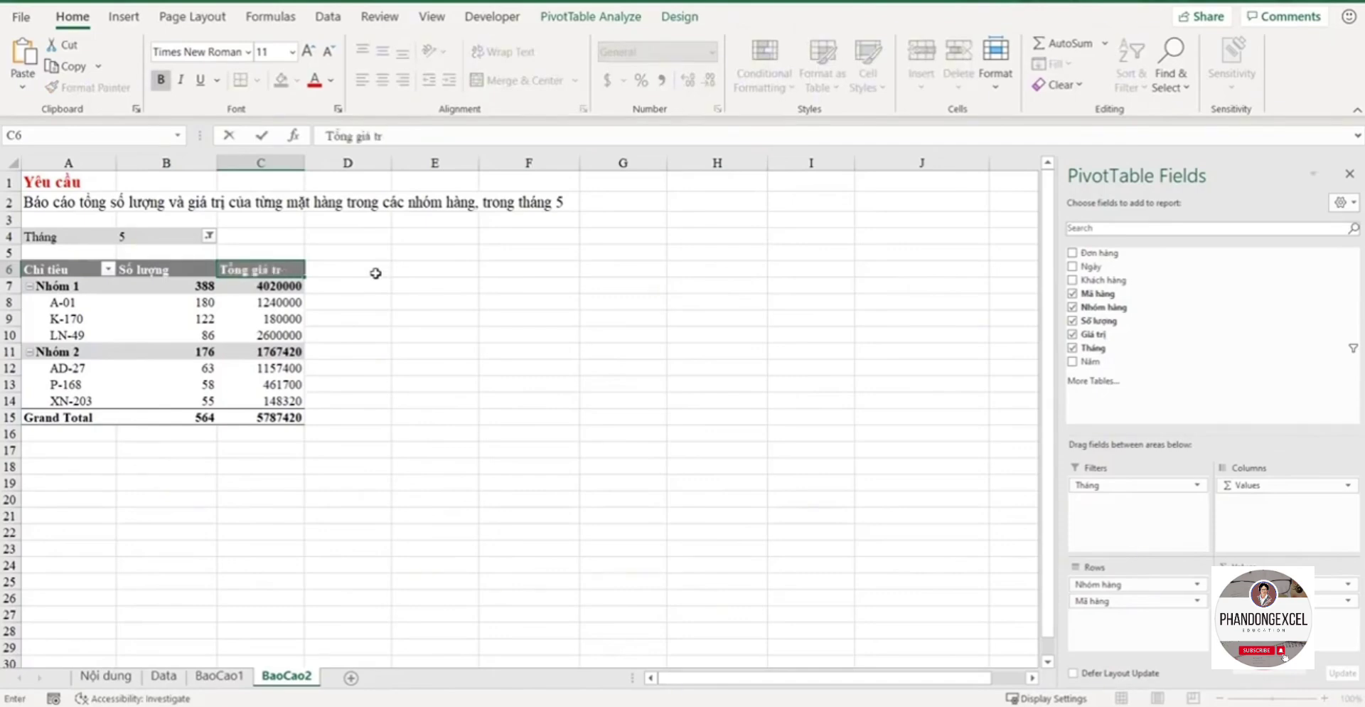
type("ị")
key("Return")
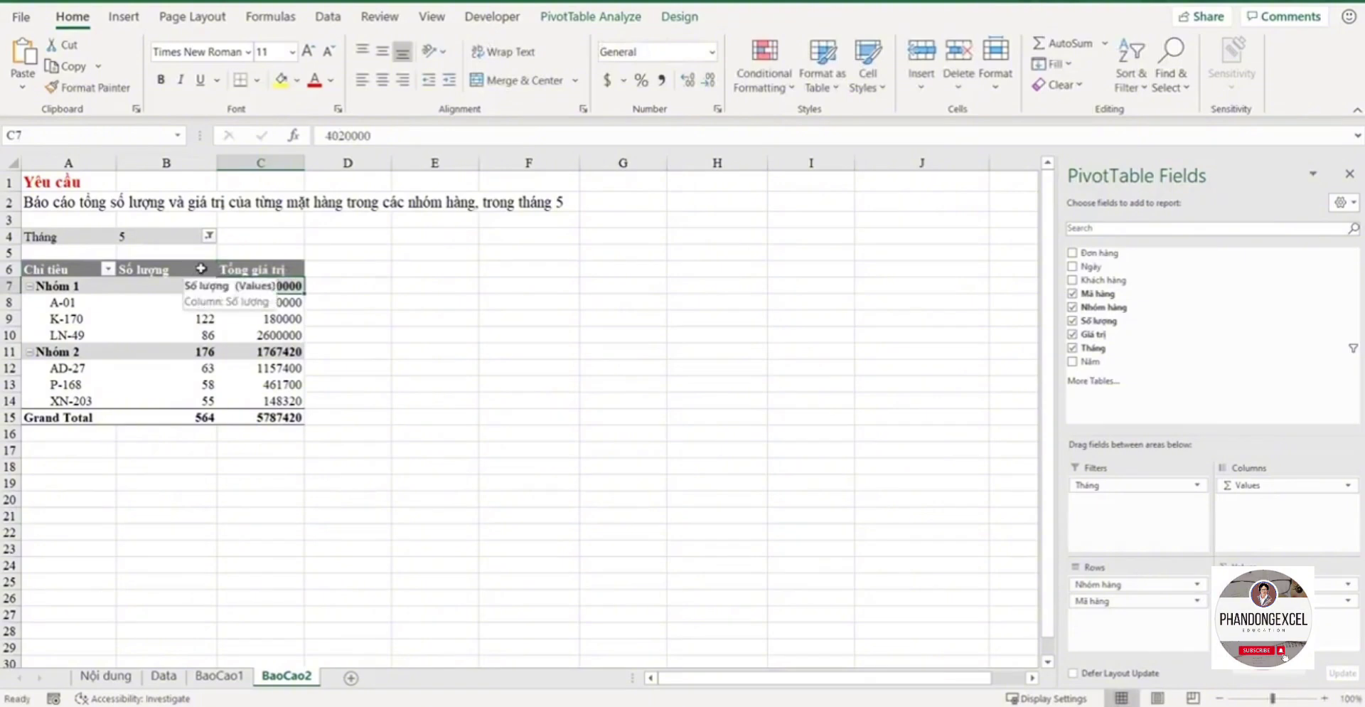
key("Up")
Step: Select pivot rows 6 to 15 and drag a row boundary down to make them taller
left_click_drag(169, 263, 293, 285)
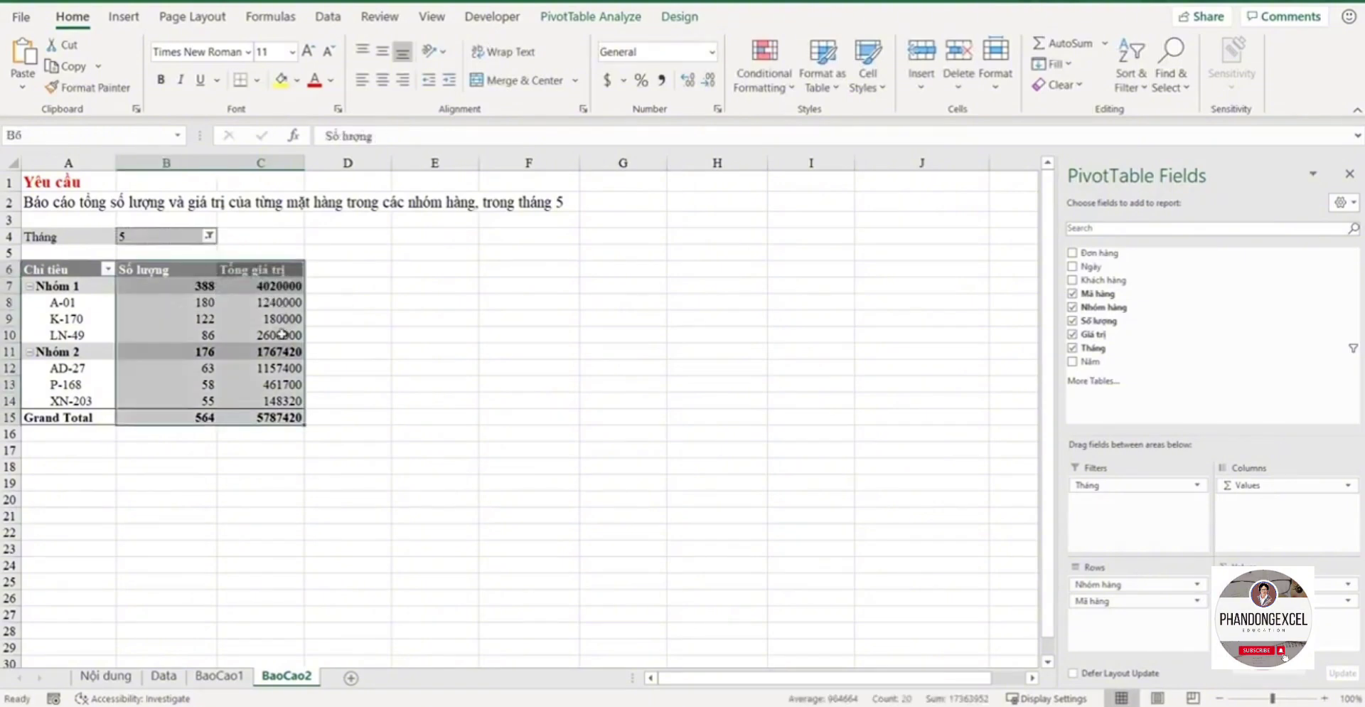
left_click_drag(10, 268, 10, 417)
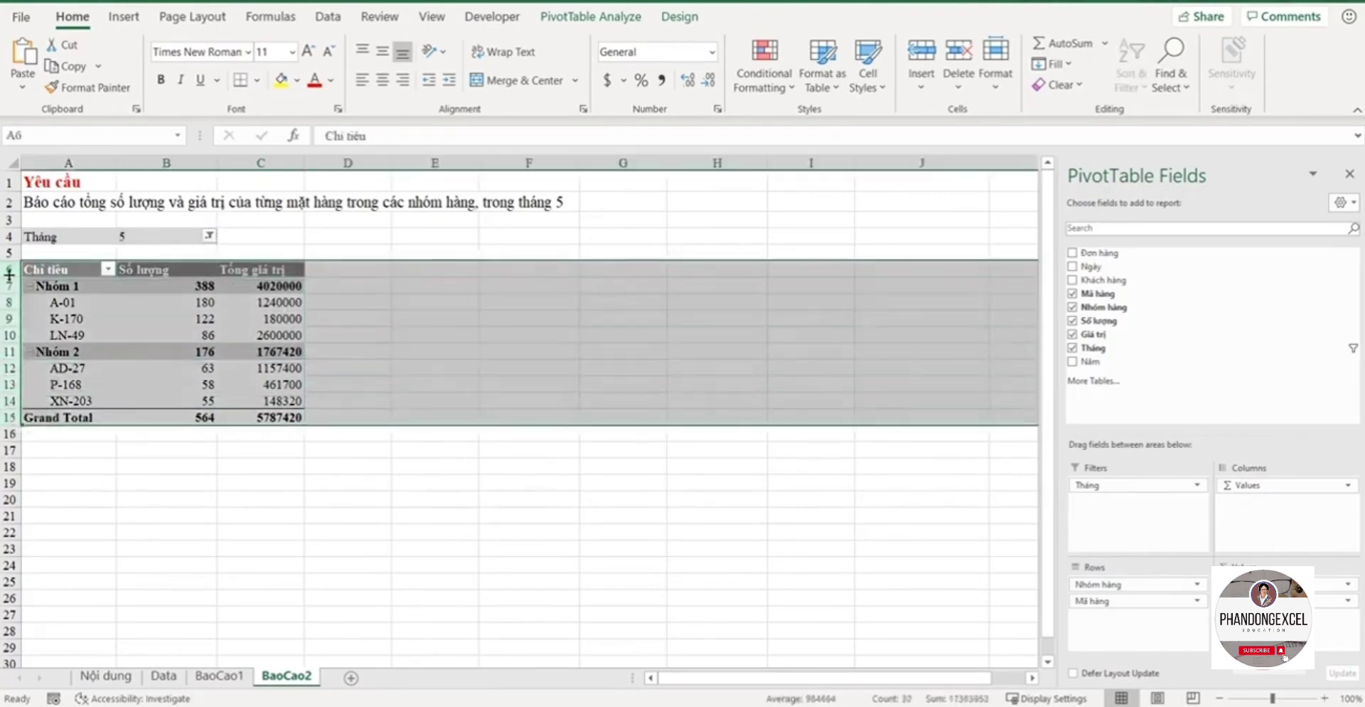
left_click_drag(10, 278, 10, 283)
Step: Select the pivot value cells, ending with the Tổng giá trị column C6:C15
left_click(201, 345)
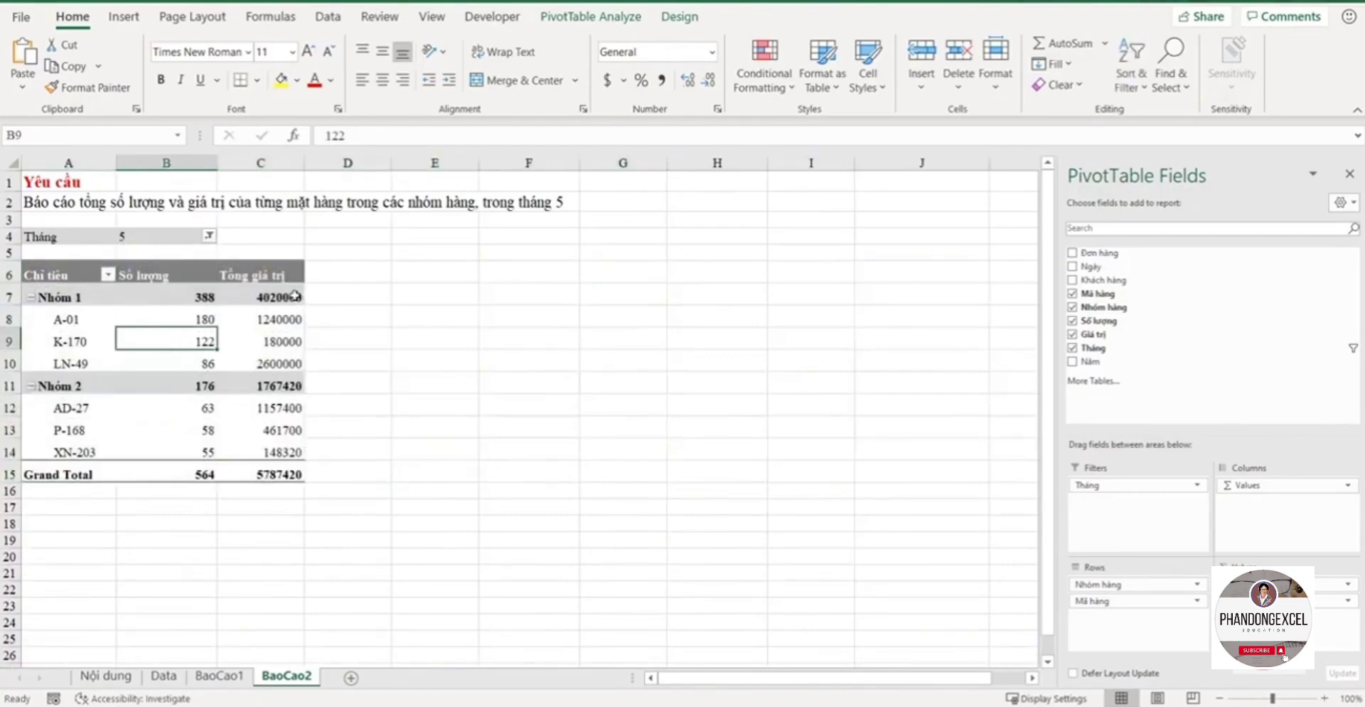
left_click_drag(291, 297, 193, 465)
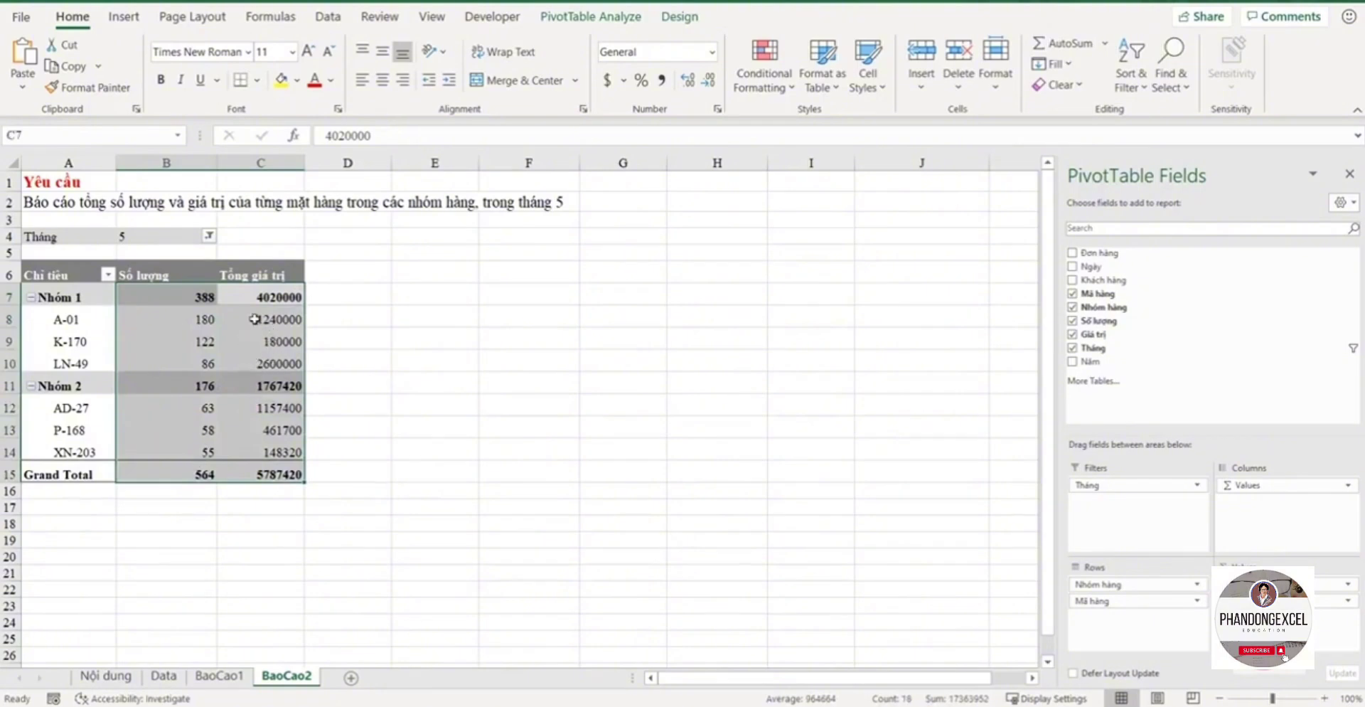
left_click(254, 319)
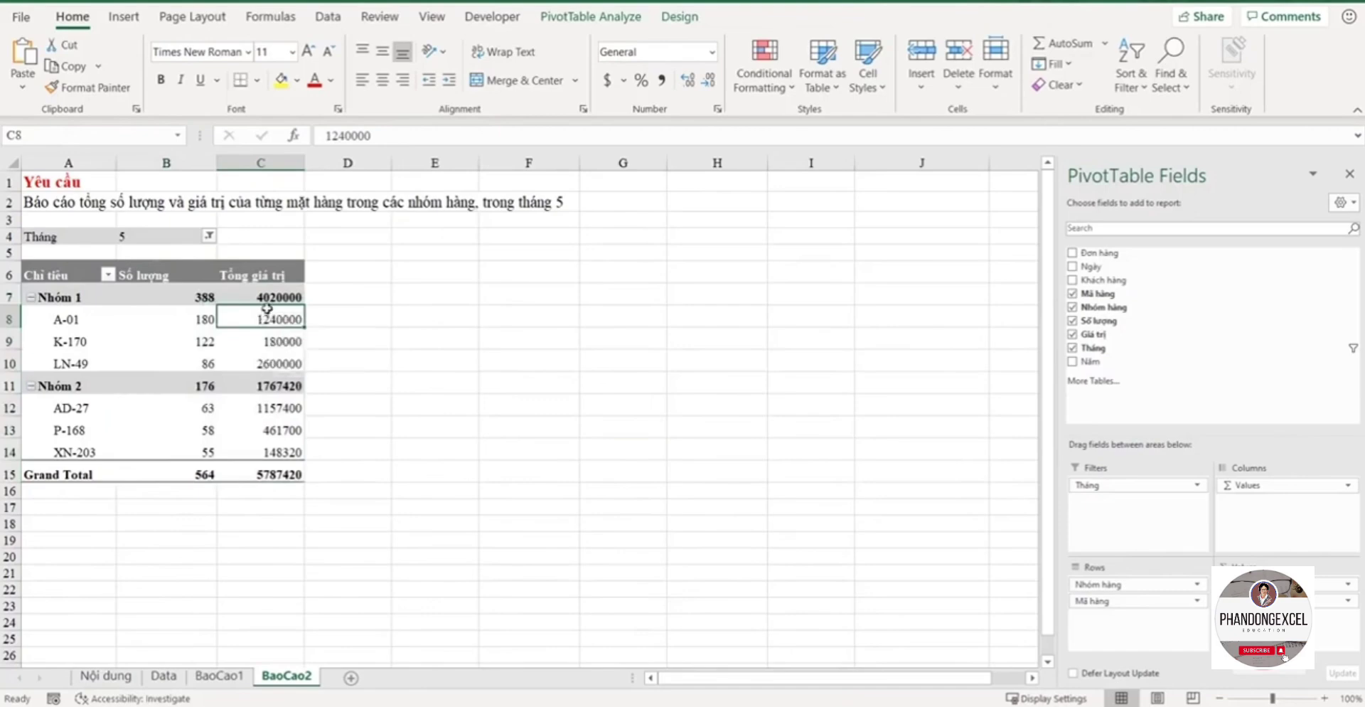
left_click_drag(263, 274, 263, 474)
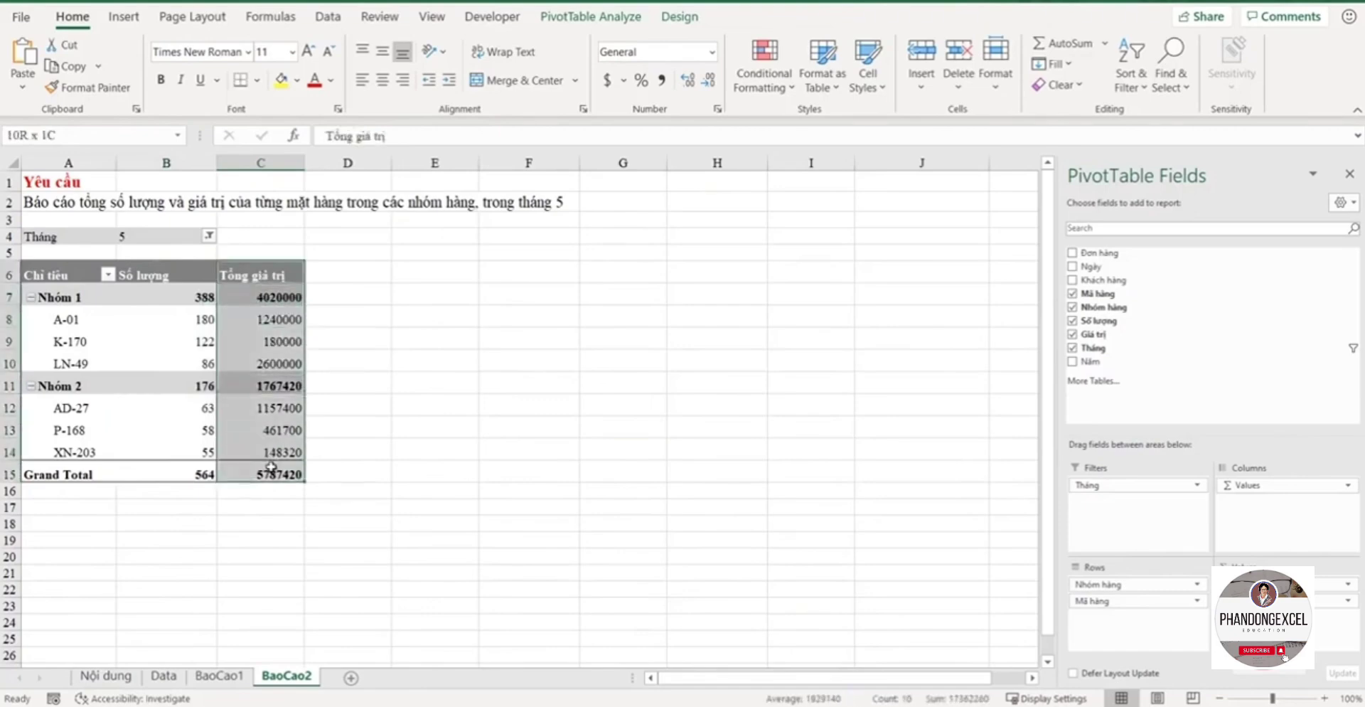
Step: Format the Tổng giá trị values as Number with 0 decimal places and a 1000 separator
right_click(262, 327)
key("Escape")
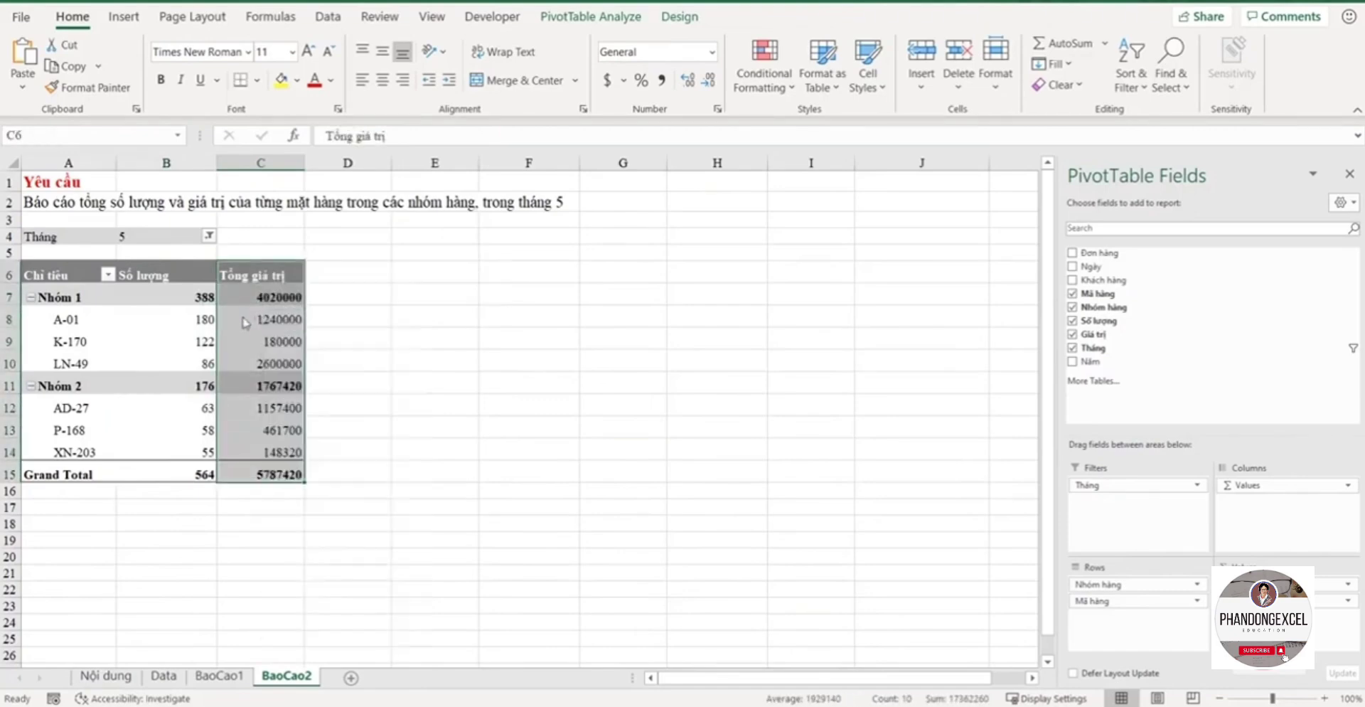
left_click(250, 317)
right_click(250, 318)
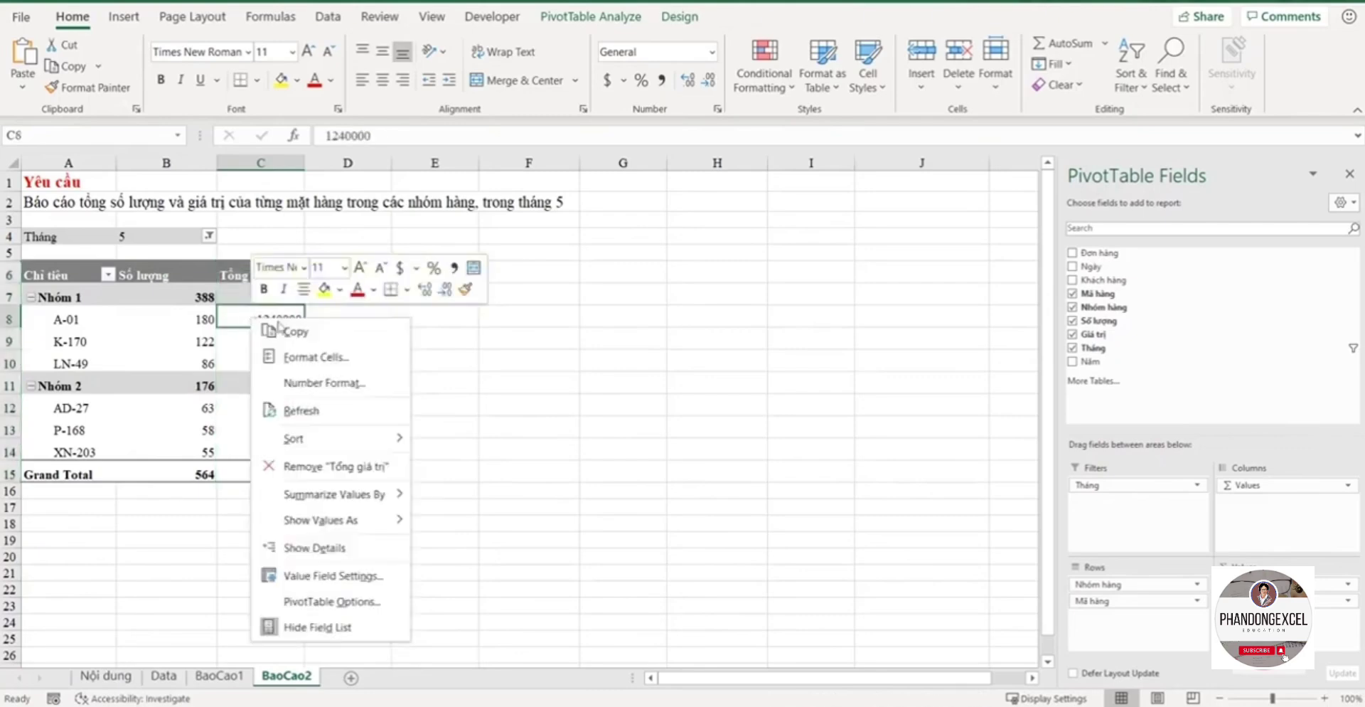
left_click(313, 388)
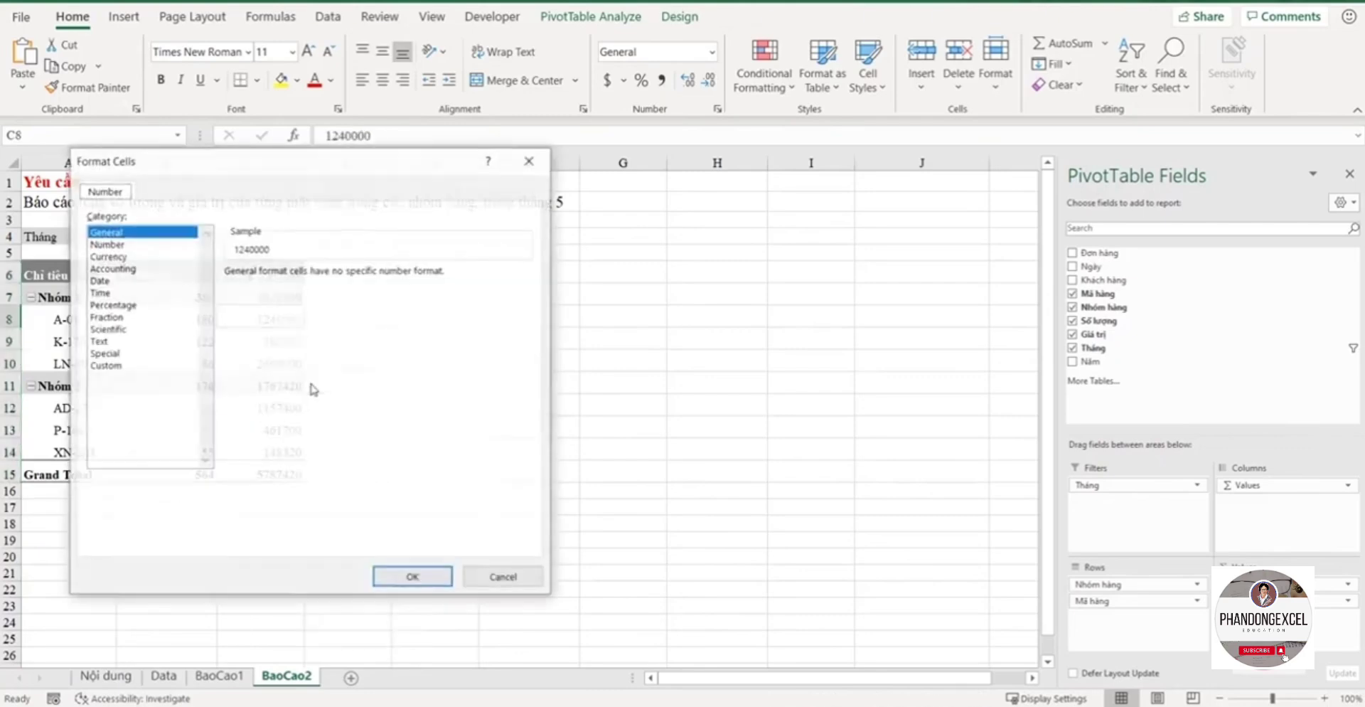
left_click_drag(610, 190, 557, 183)
left_click(386, 263)
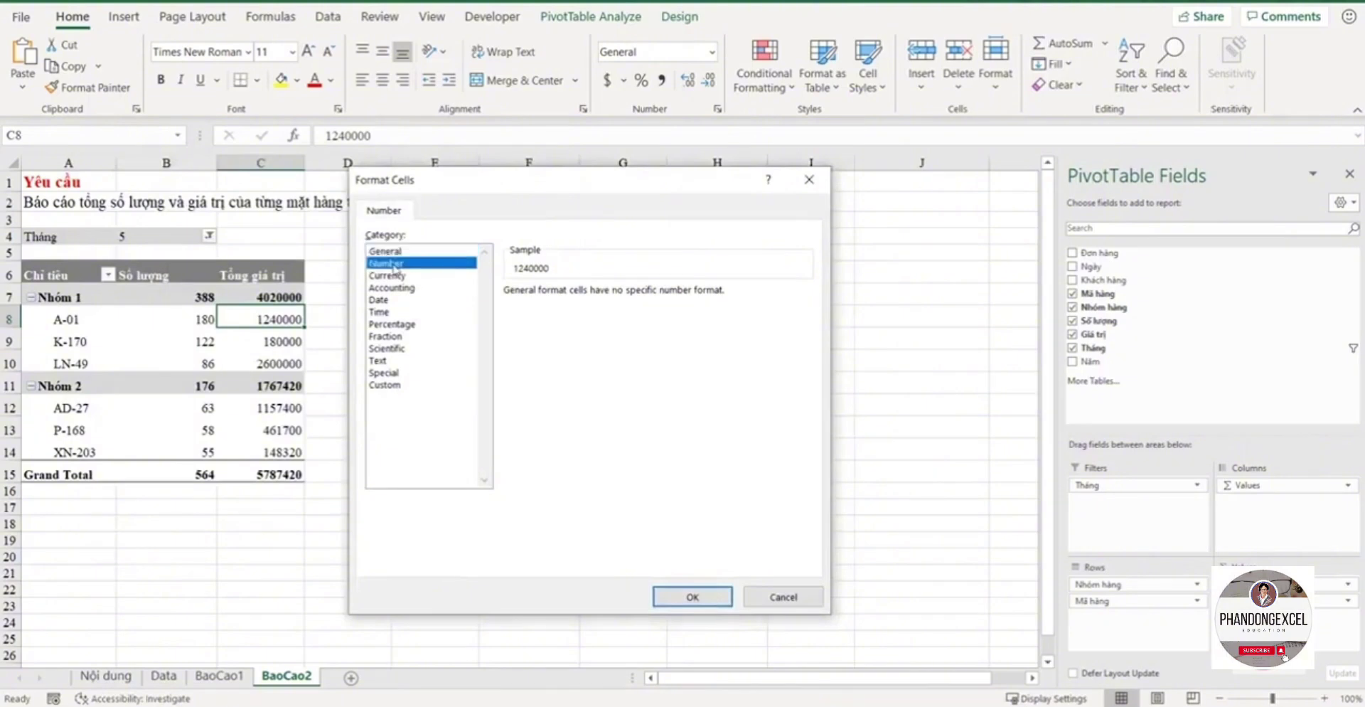
left_click(629, 295)
left_click(631, 297)
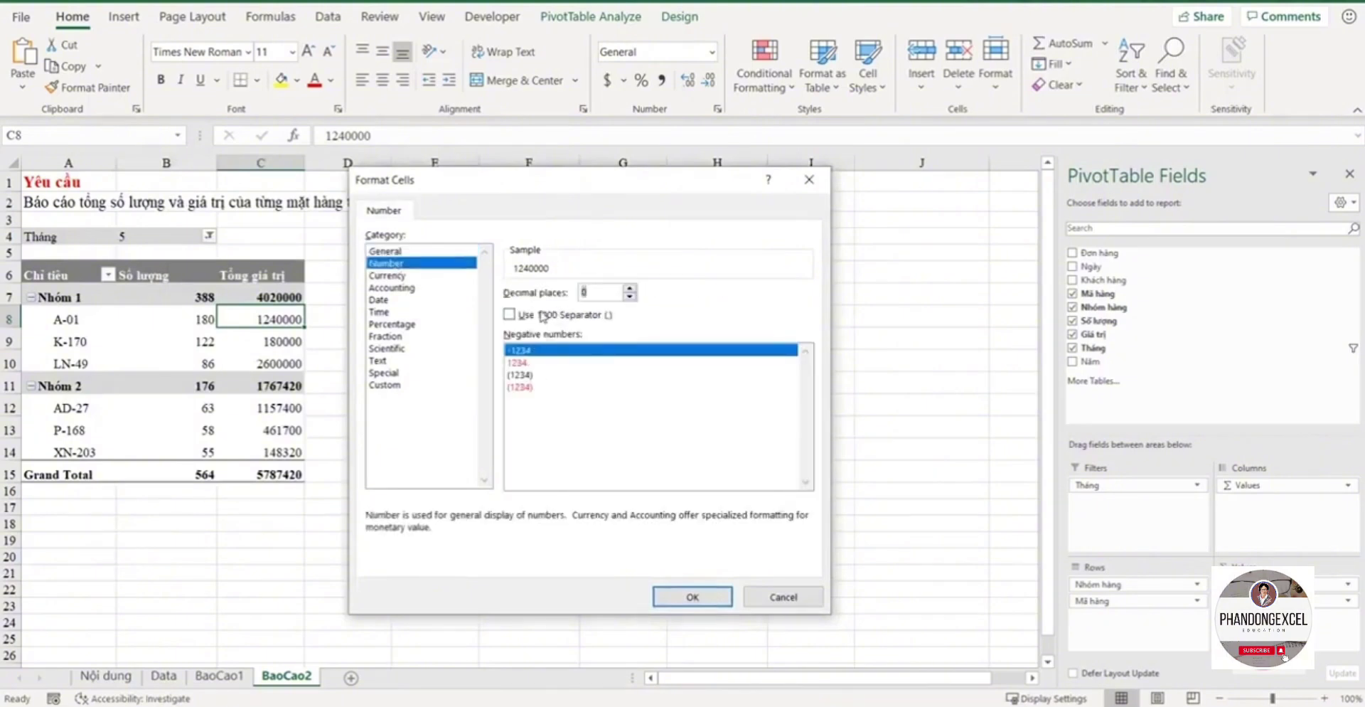
left_click(534, 316)
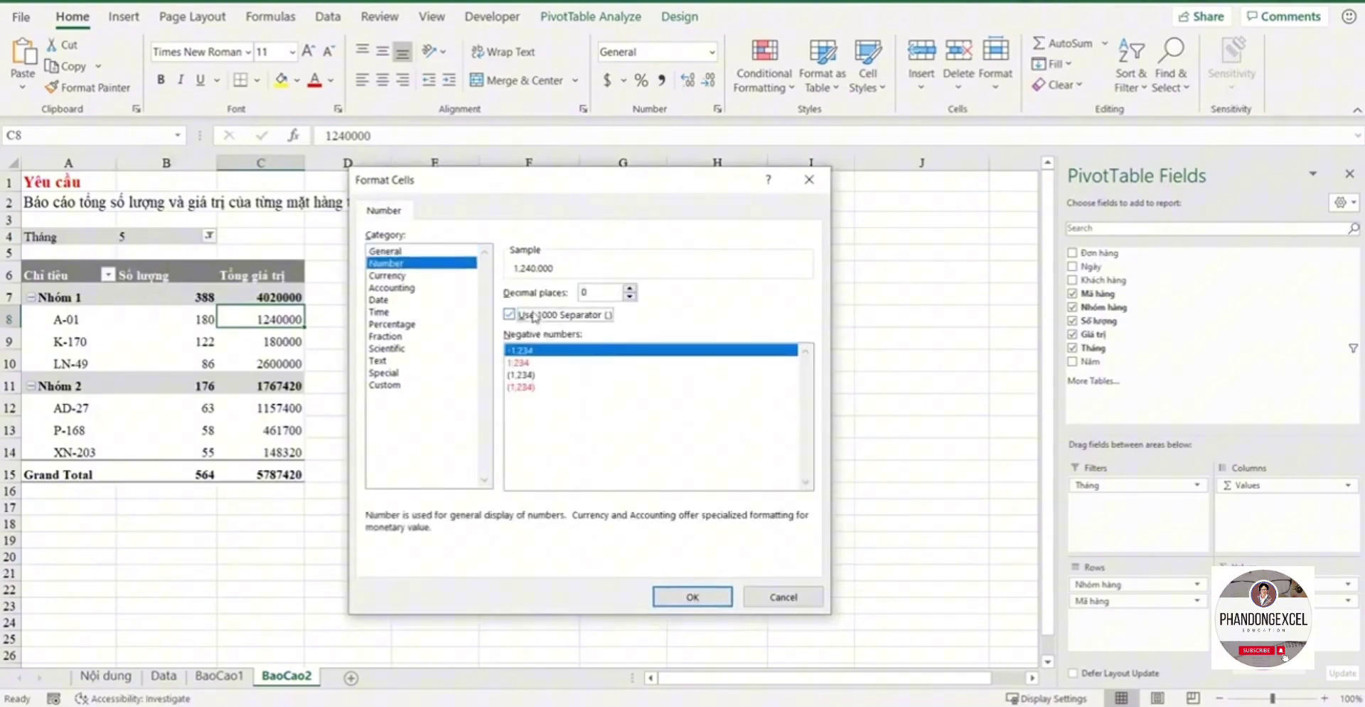
left_click(698, 593)
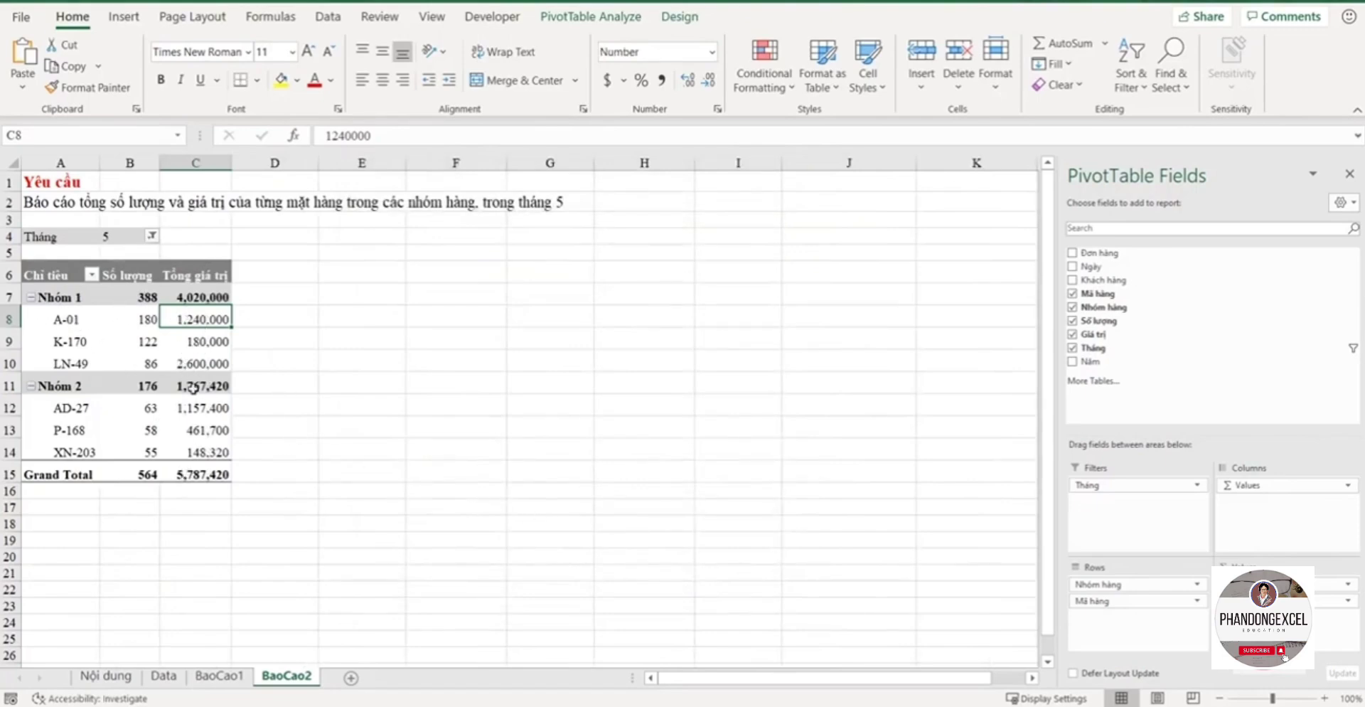
left_click(56, 469)
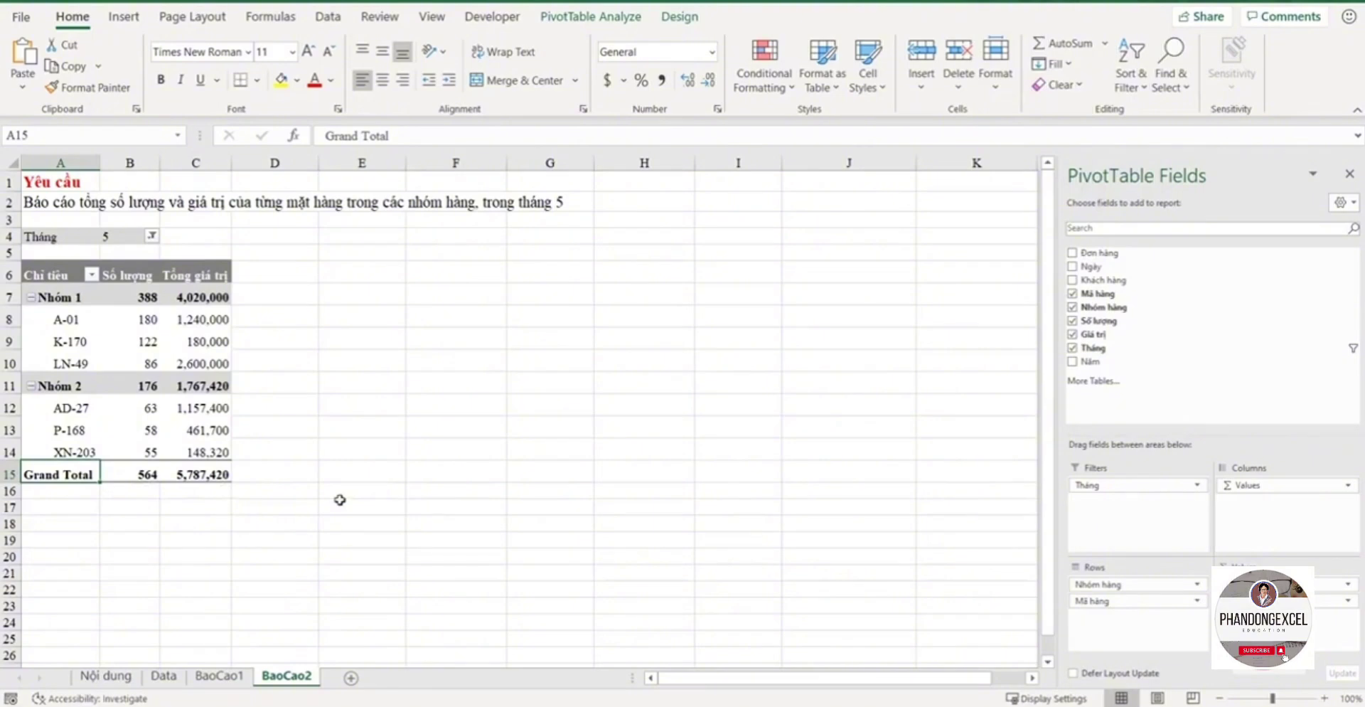
Step: Replace the Grand Total label in A15 with 'Tổng cộng'
type("T co")
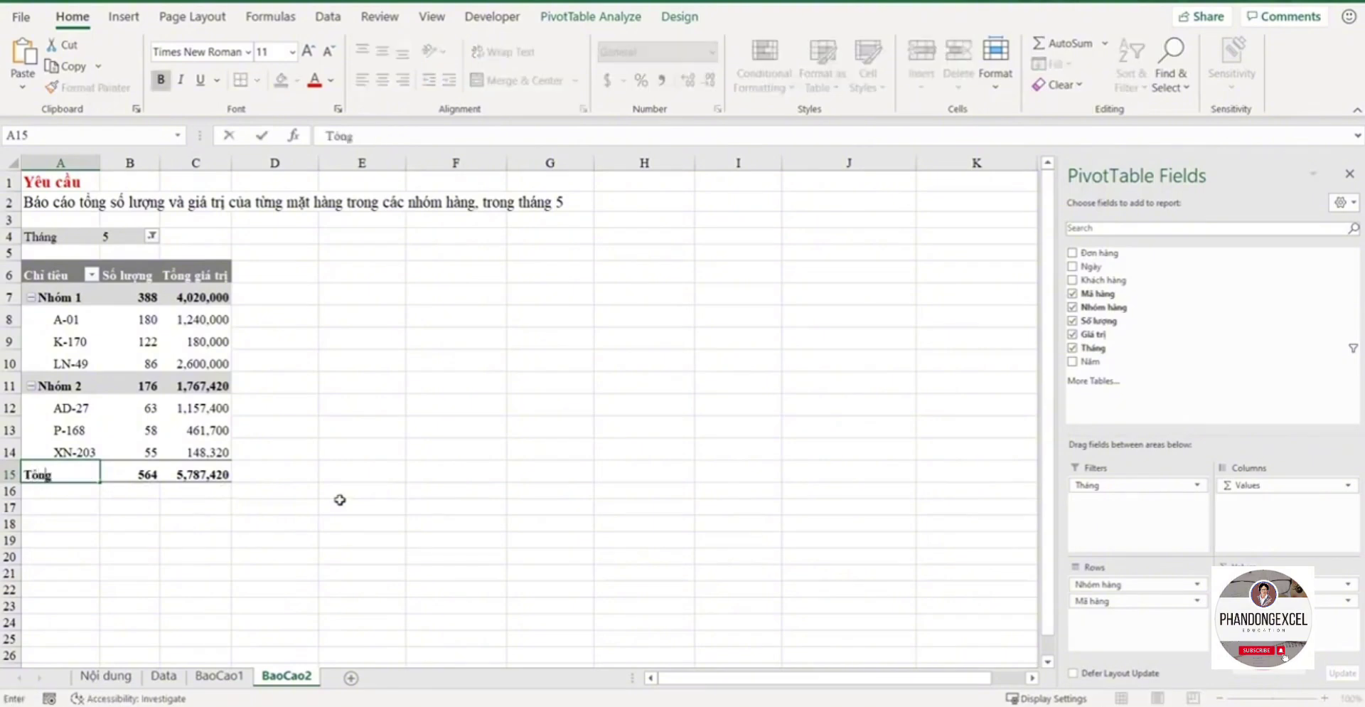
key("Escape")
type("T c")
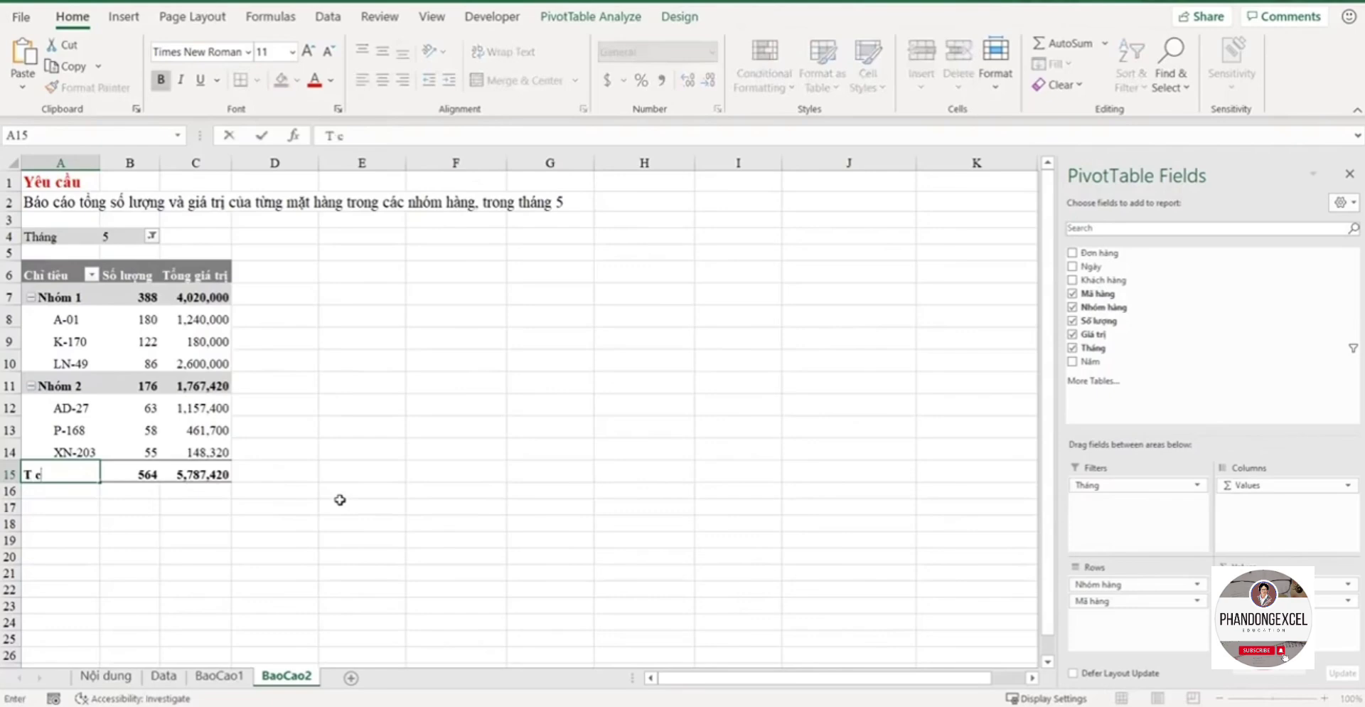
key("Escape")
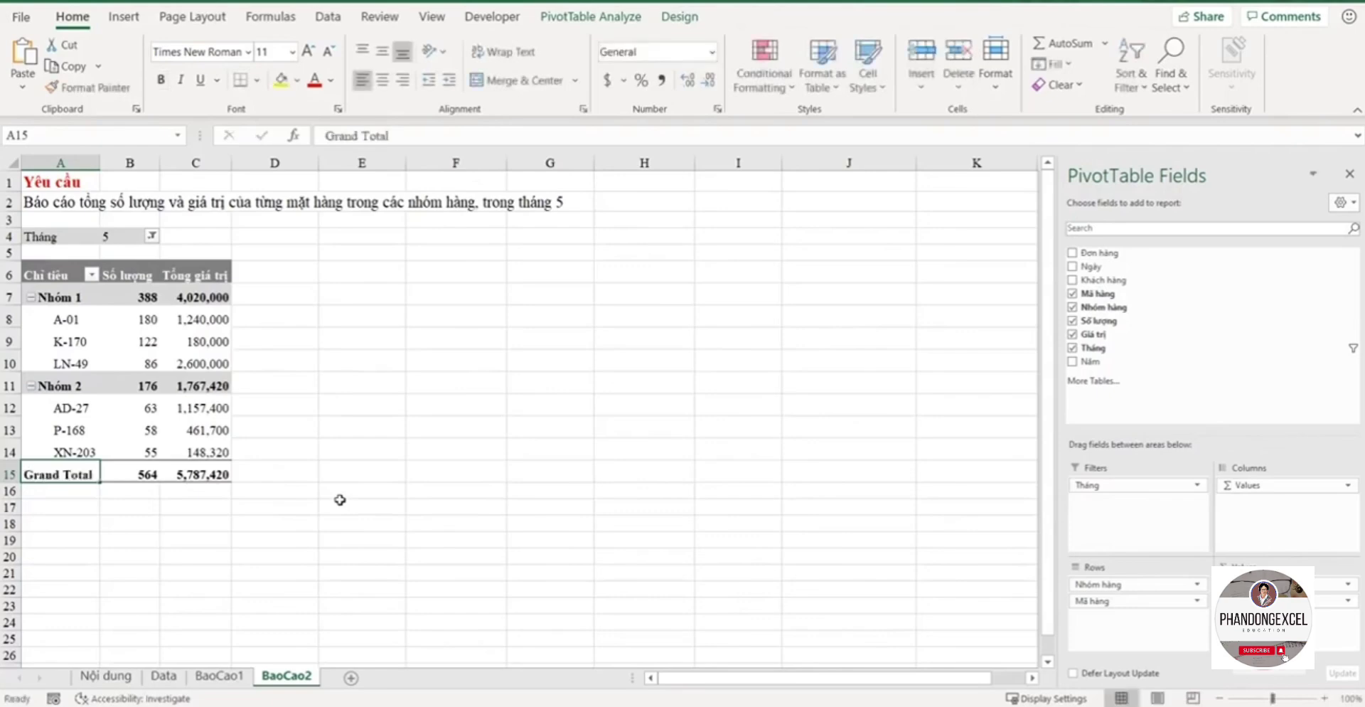
type("T")
key("Escape")
type("T")
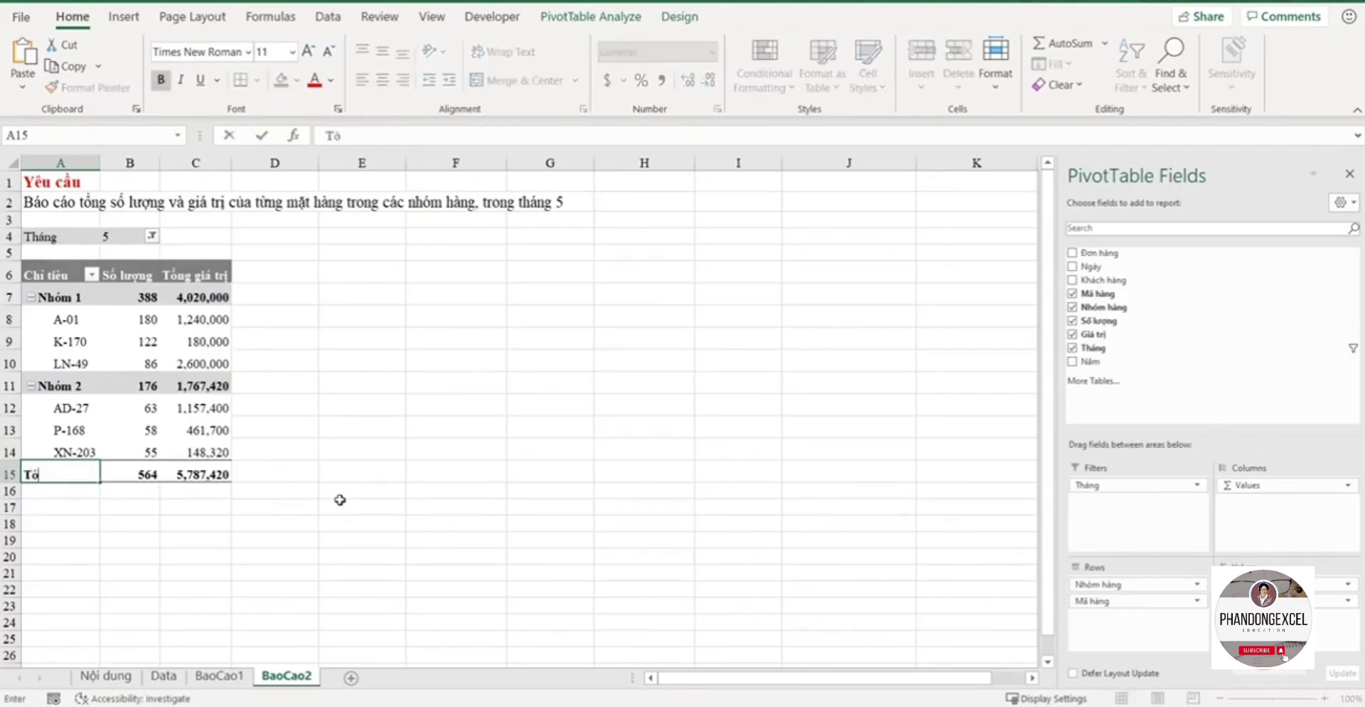
type("g cộ")
type("ng")
key("Return")
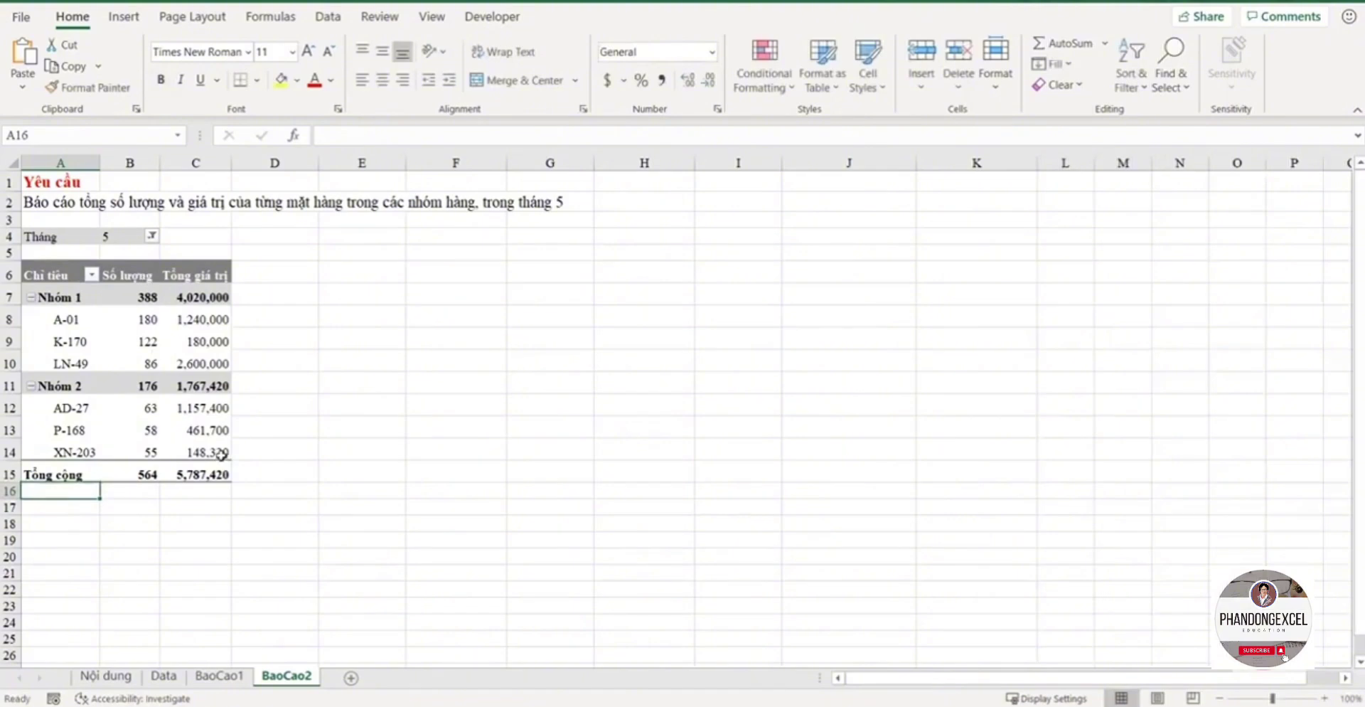
mouse_move(221, 452)
left_click_drag(154, 164, 197, 161)
left_click(630, 490)
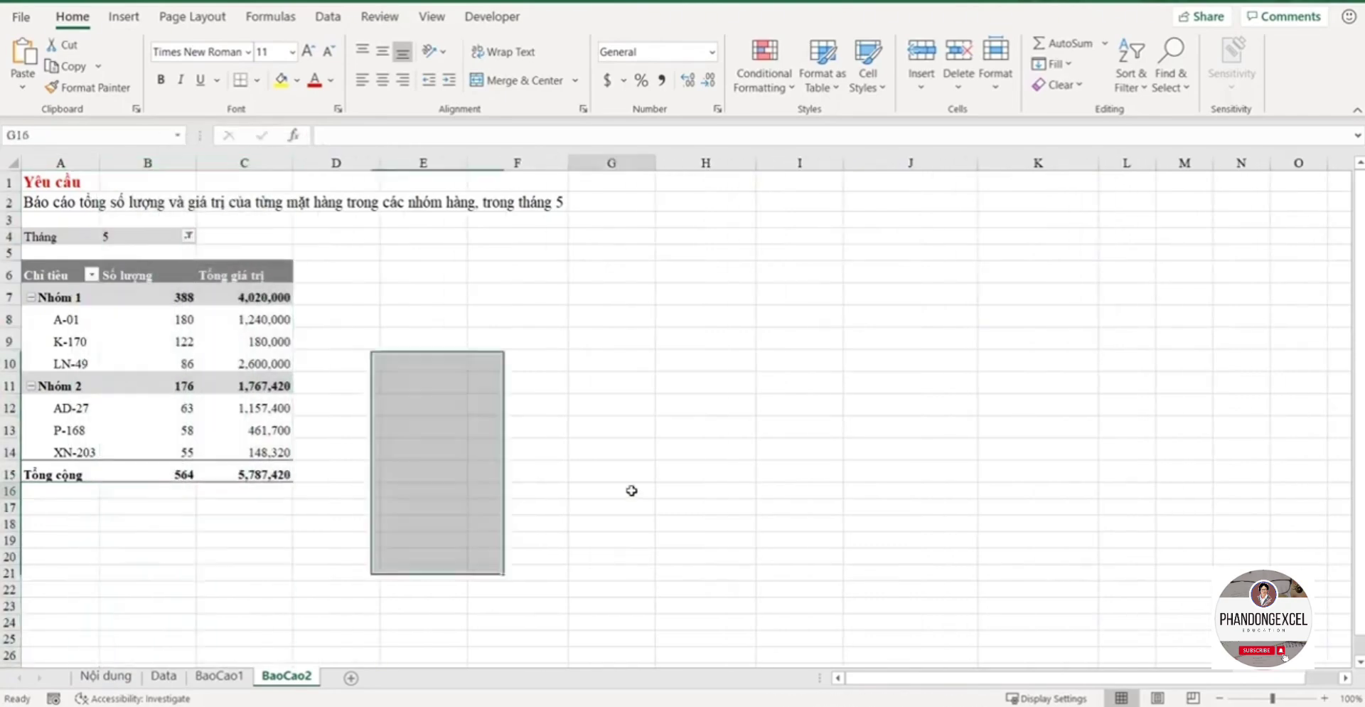
right_click(169, 345)
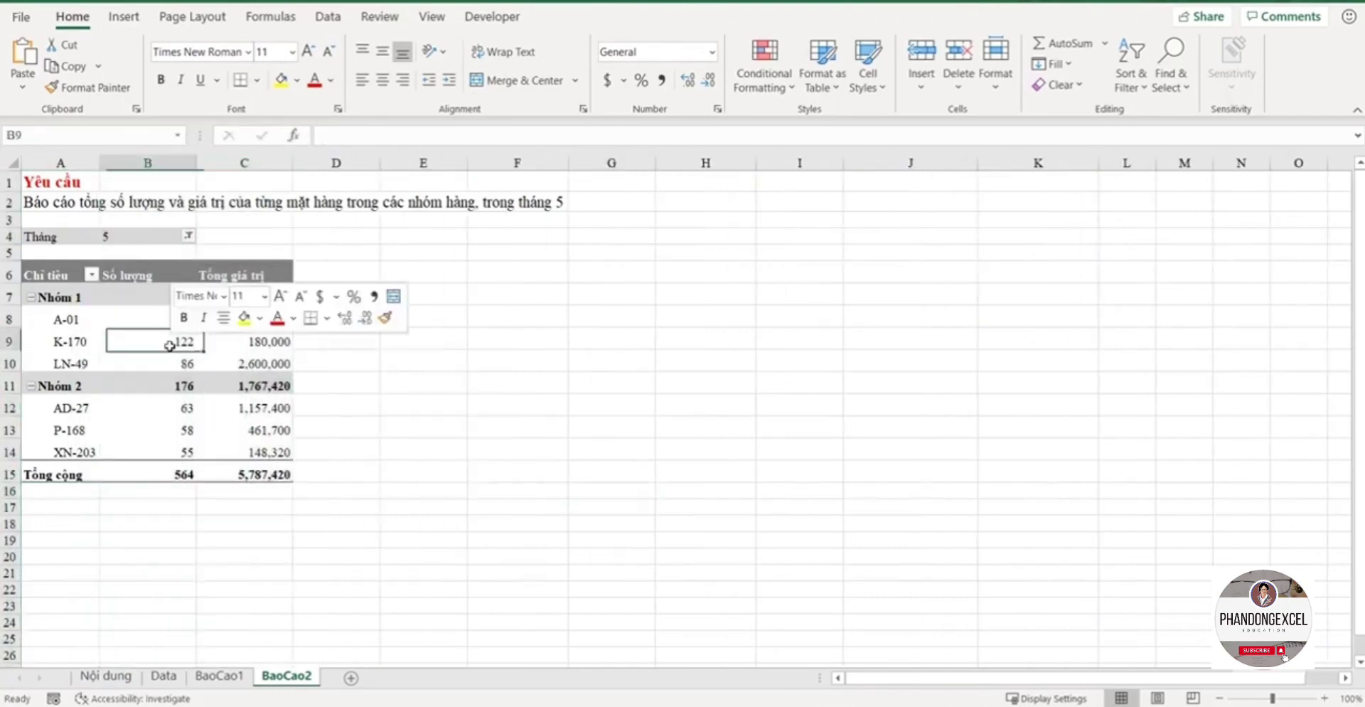
left_click(226, 439)
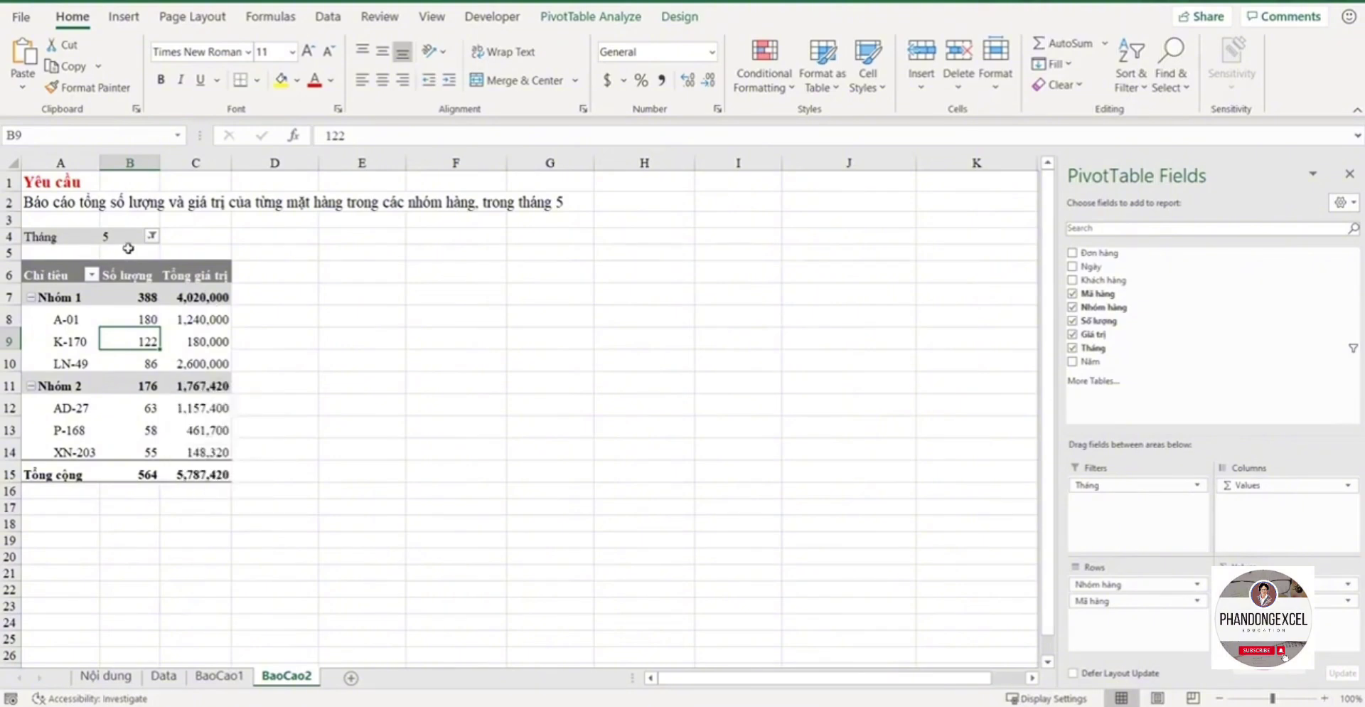
Step: Uncheck 'Autofit column widths on update' in the PivotTable Options and confirm
right_click(122, 342)
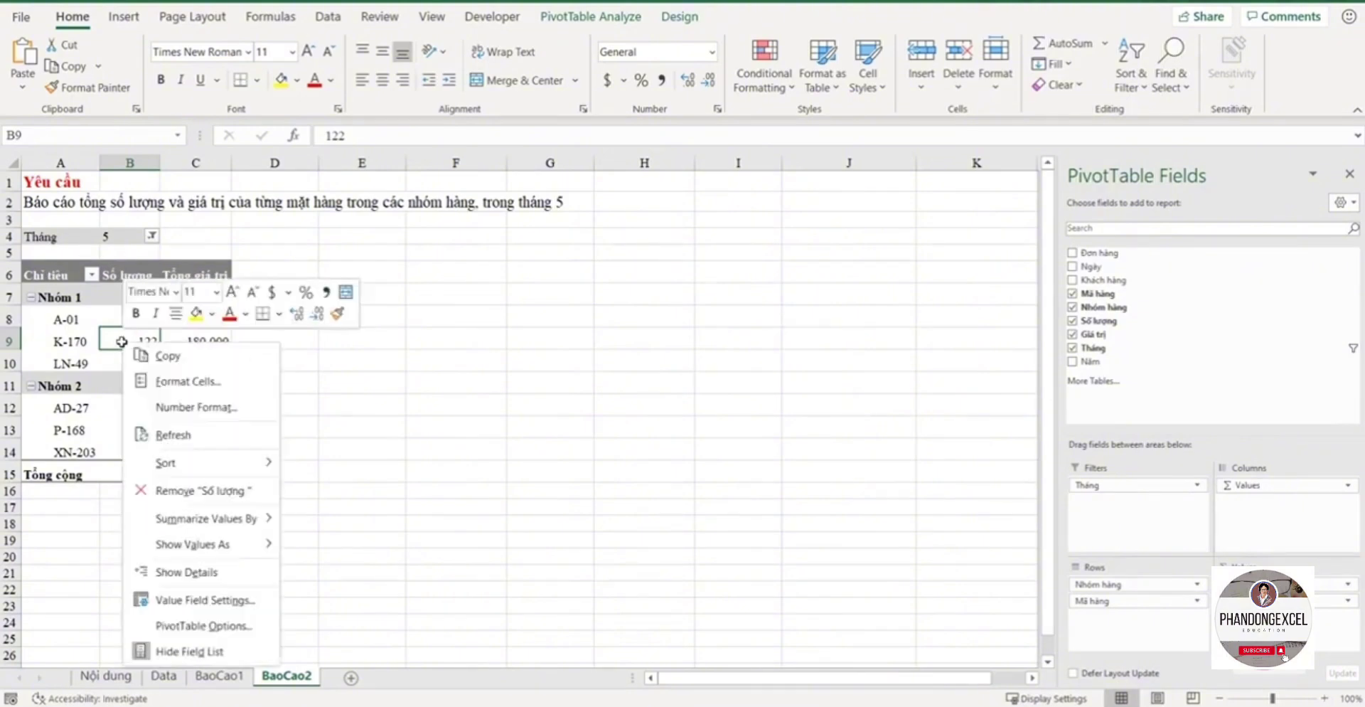
left_click(201, 626)
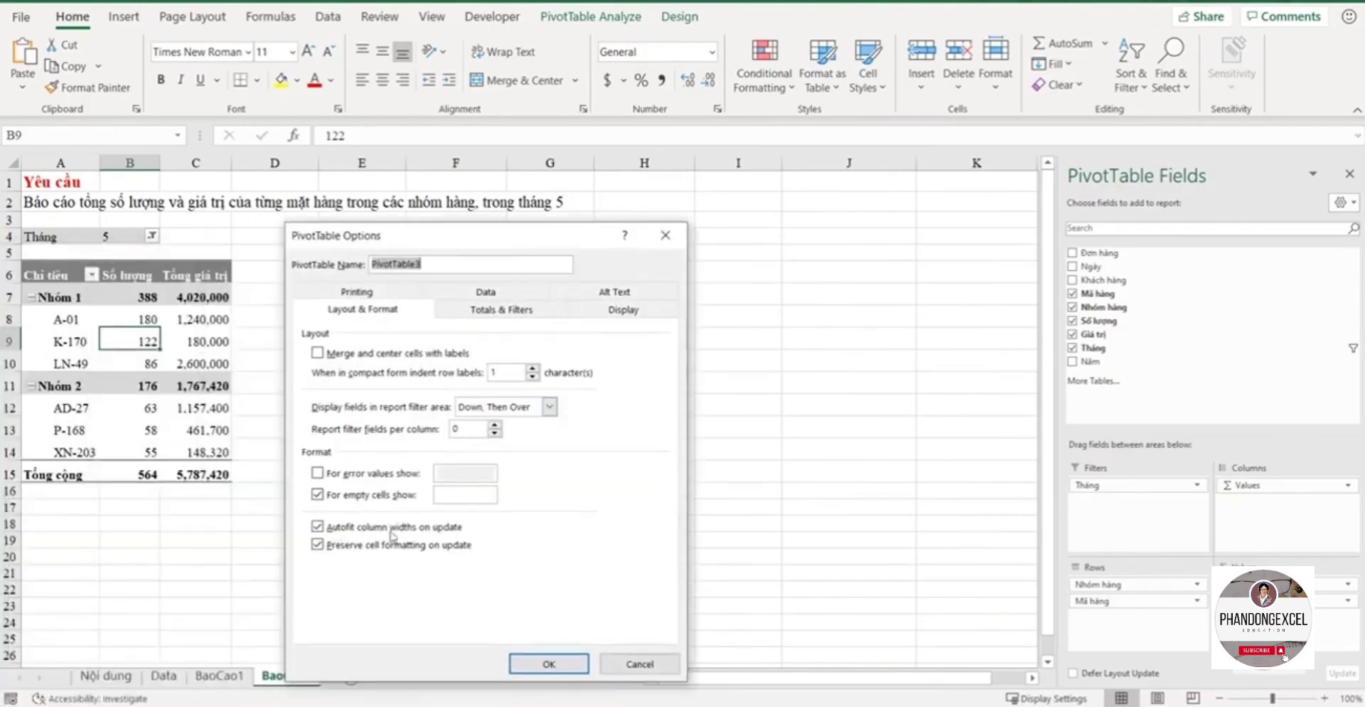
left_click(391, 528)
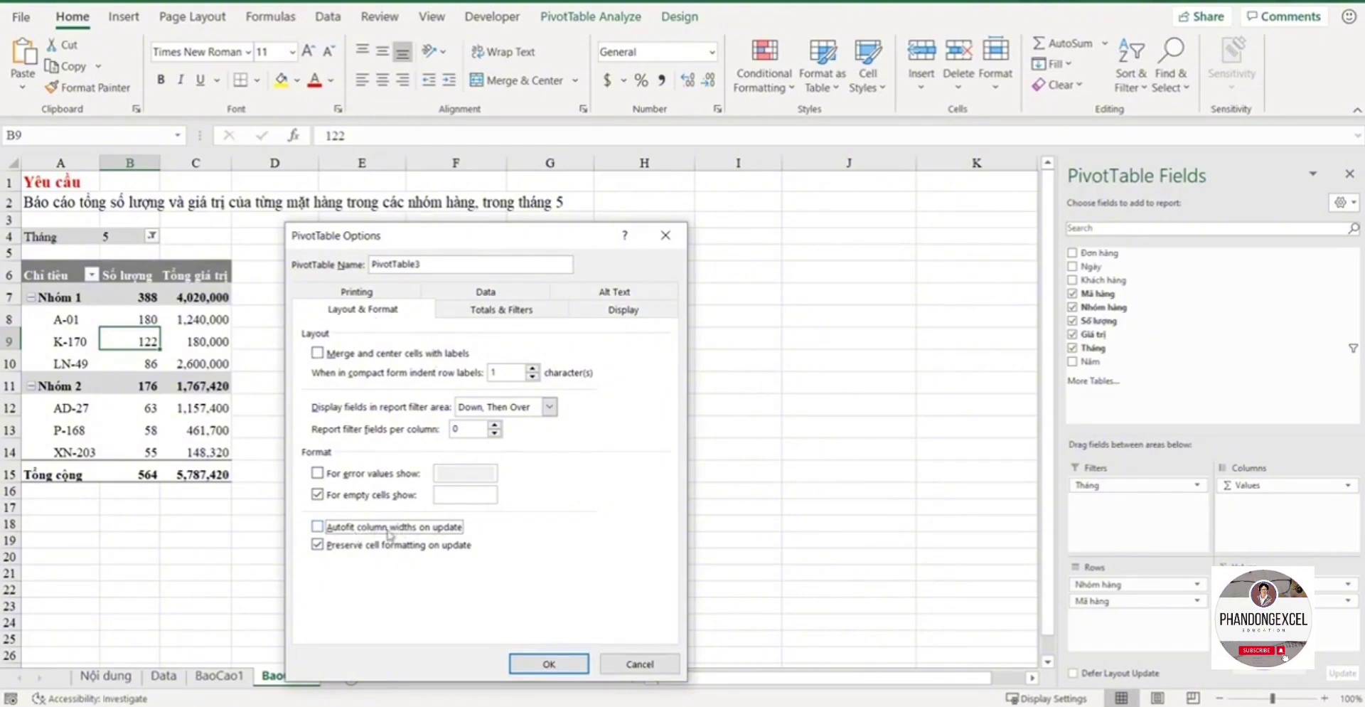
left_click(535, 664)
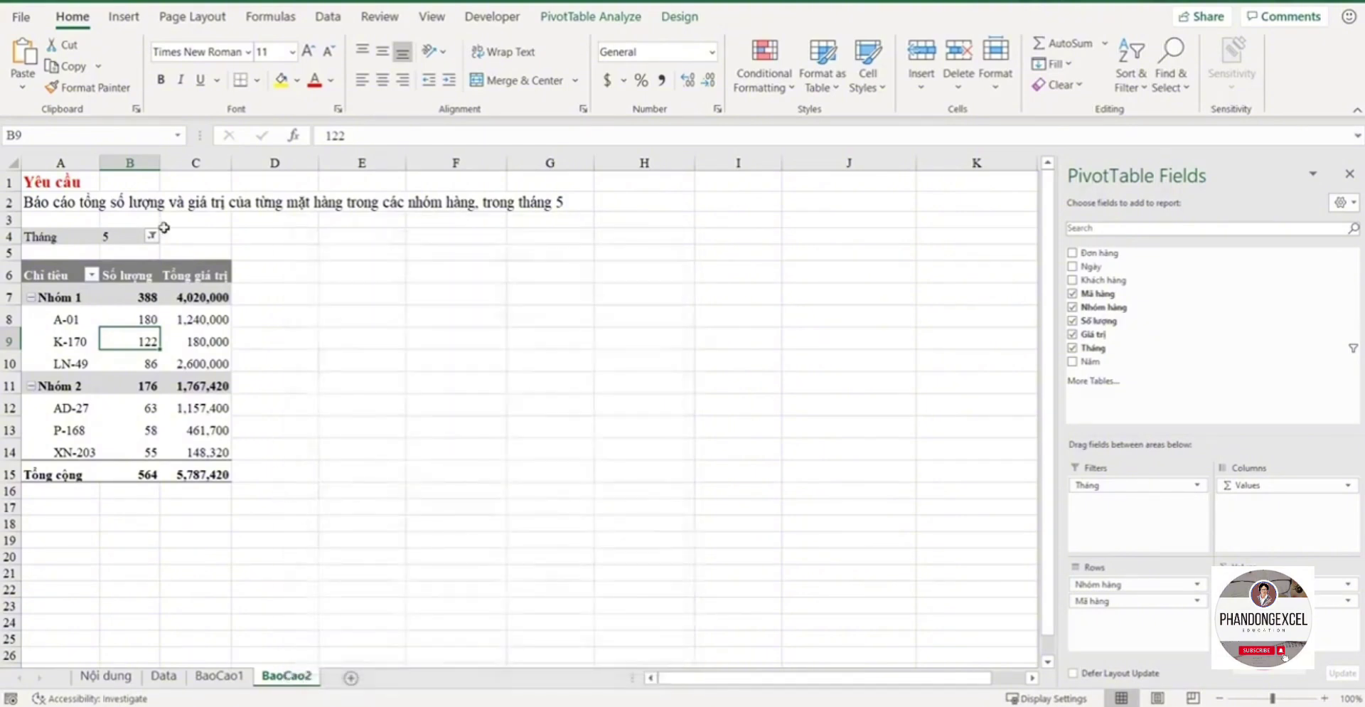
Step: Widen columns B and C, then refresh the pivot table to check the widths hold
left_click_drag(160, 163, 270, 164)
right_click(145, 335)
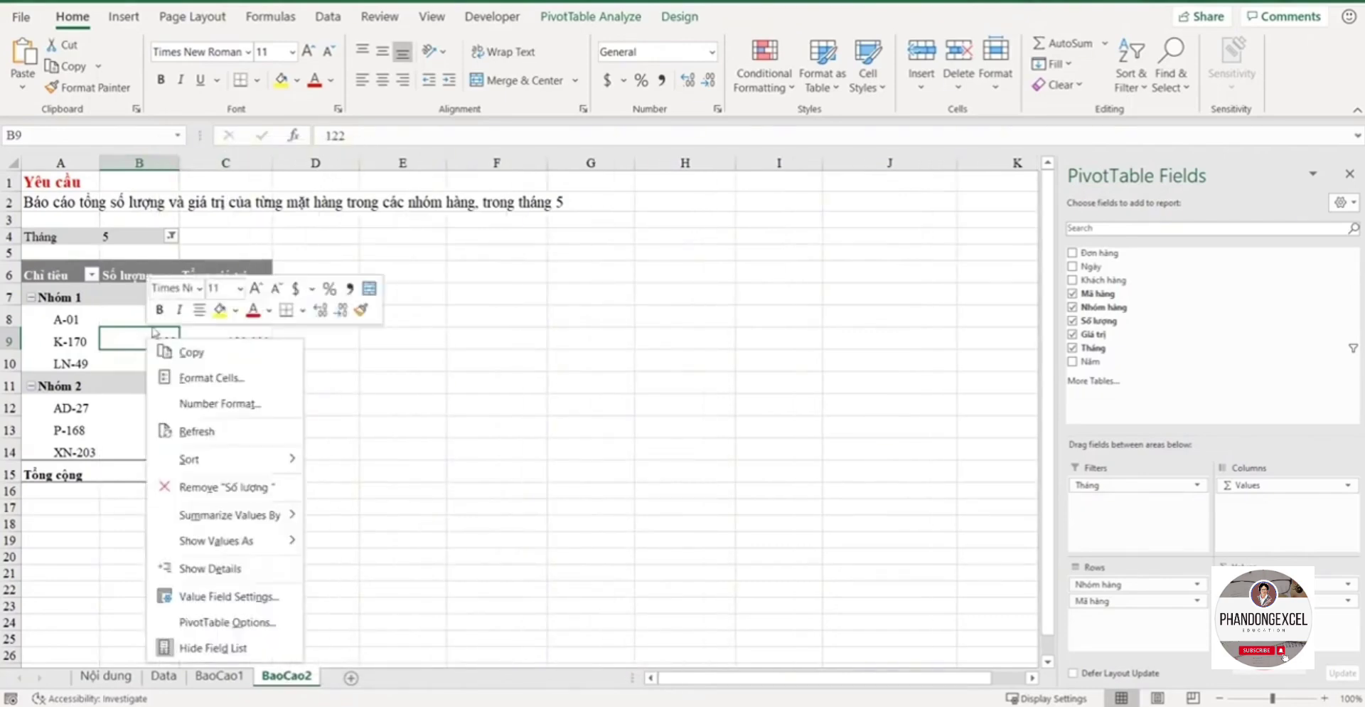
left_click(194, 429)
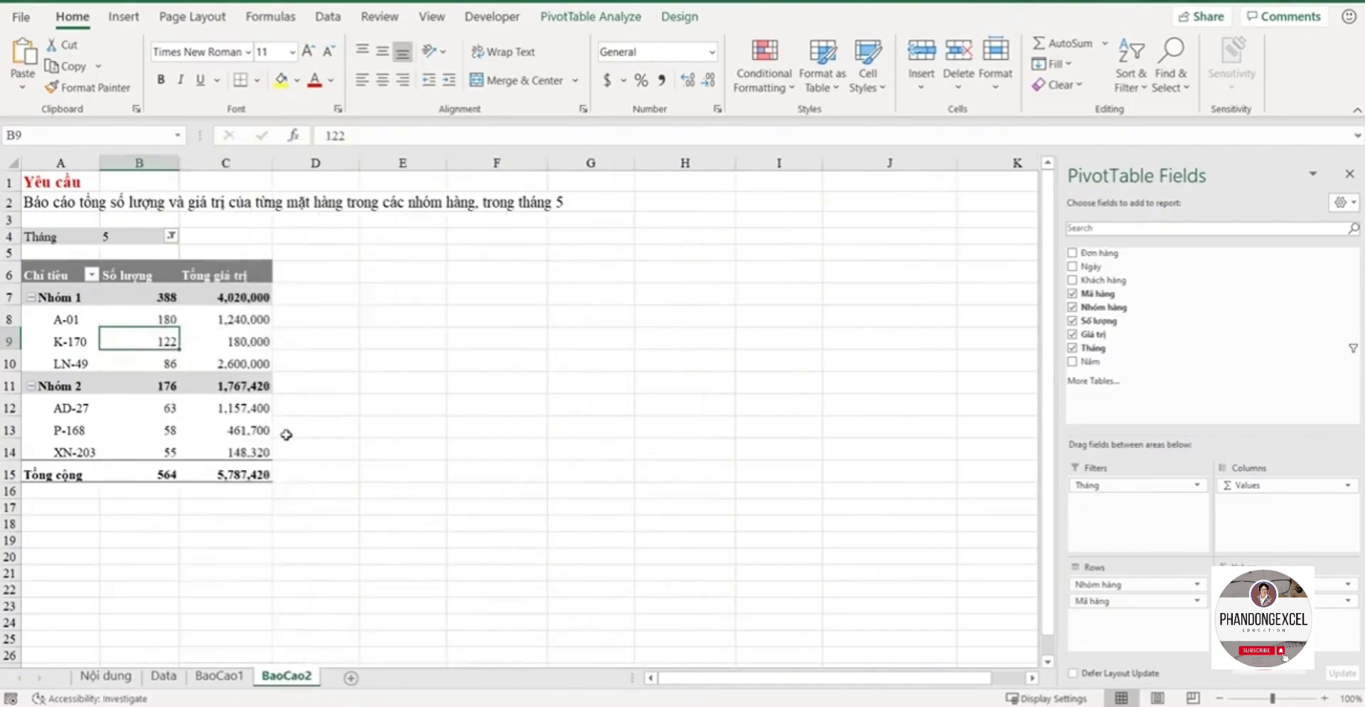
Step: Select the whole pivot table A4:C15, then the 2,600,000 value in C10
left_click(384, 384)
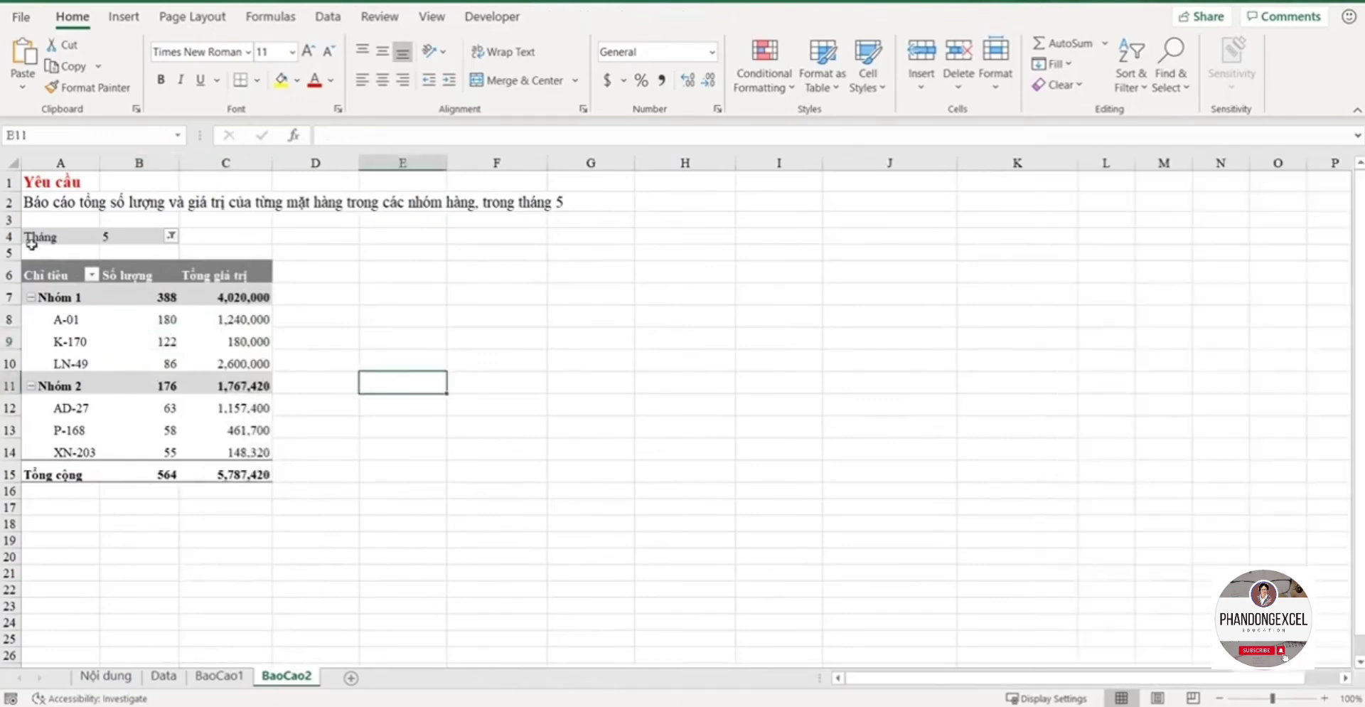
left_click(60, 236)
left_click_drag(63, 238, 267, 474)
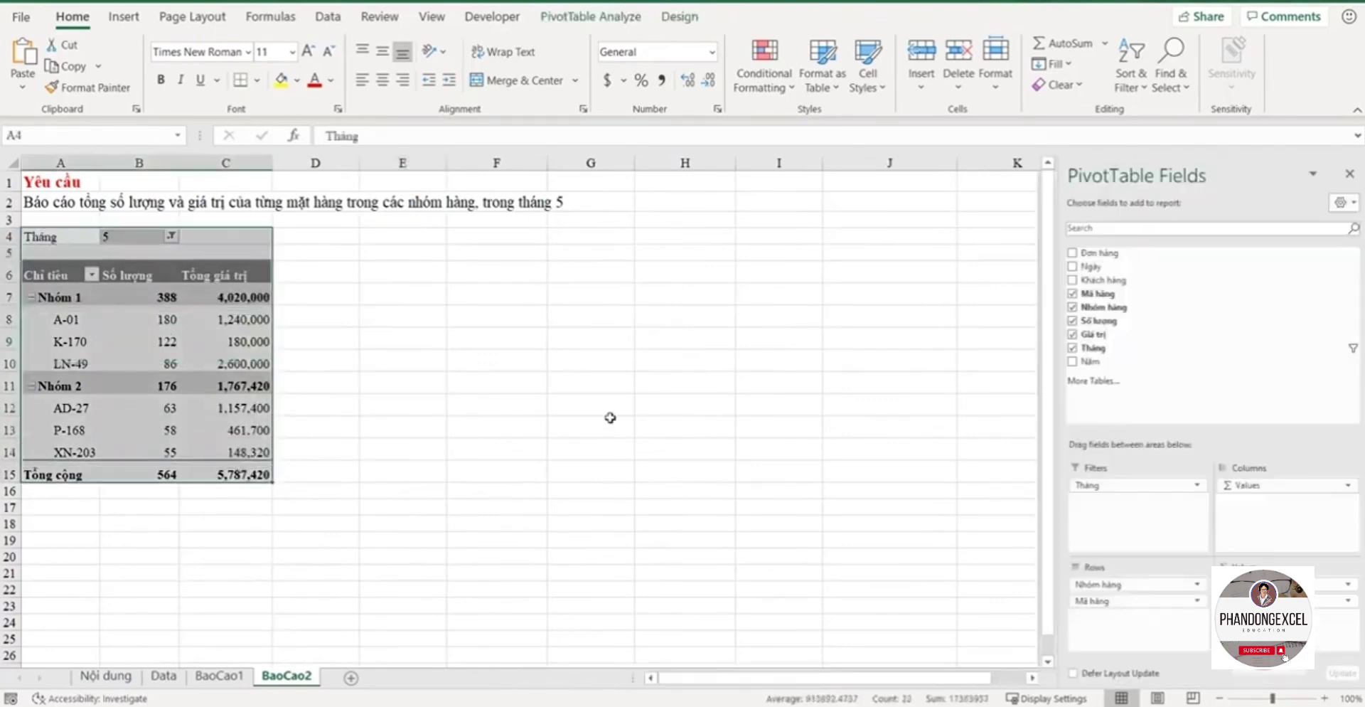
left_click(219, 360)
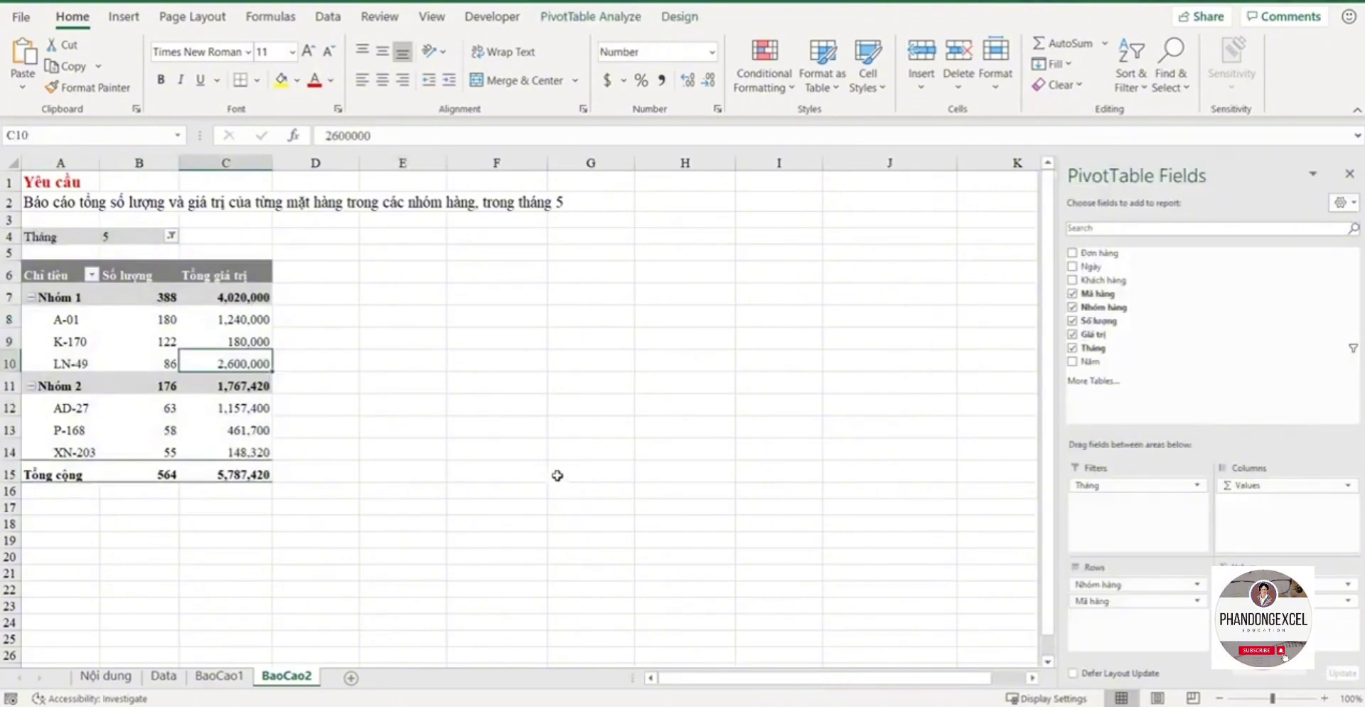